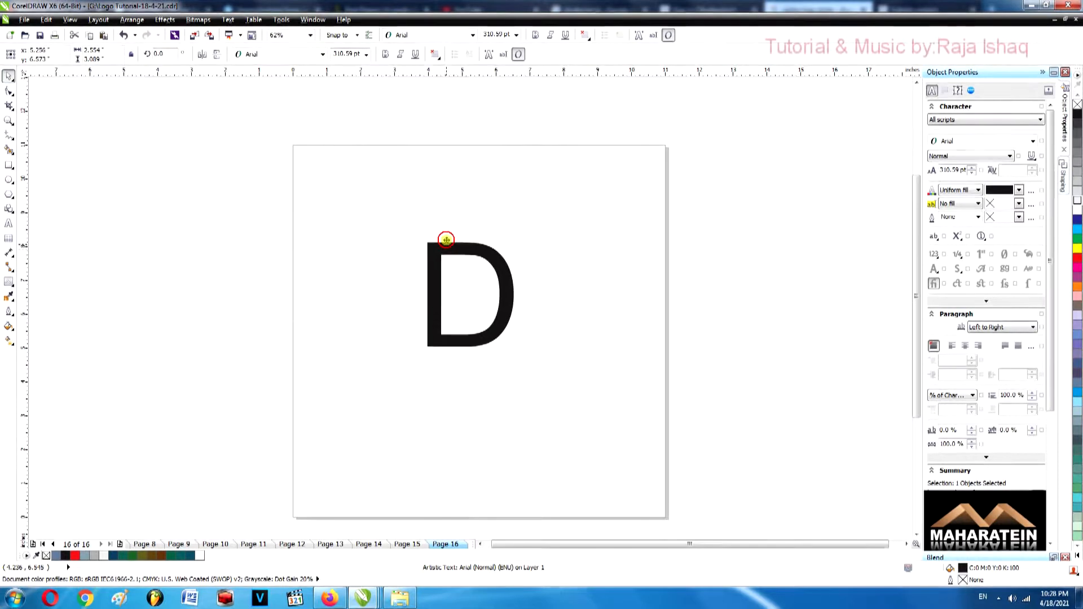
# Set the letter D's font to Blackoak Std and move it toward the middle of the page.
pyautogui.click(322, 55)
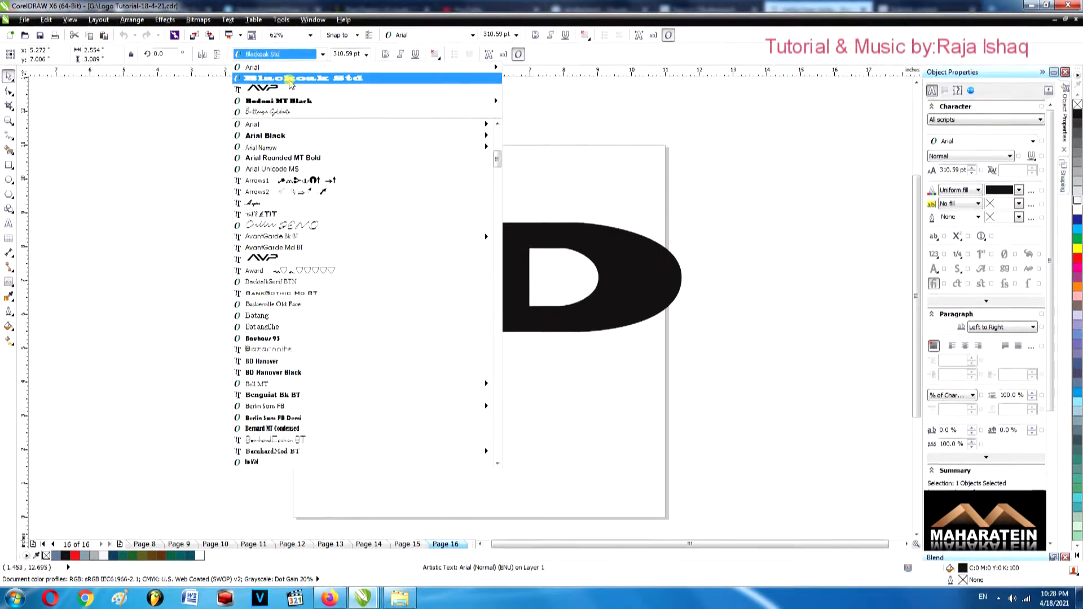
pyautogui.click(289, 79)
pyautogui.moveTo(491, 280); pyautogui.dragTo(439, 287)
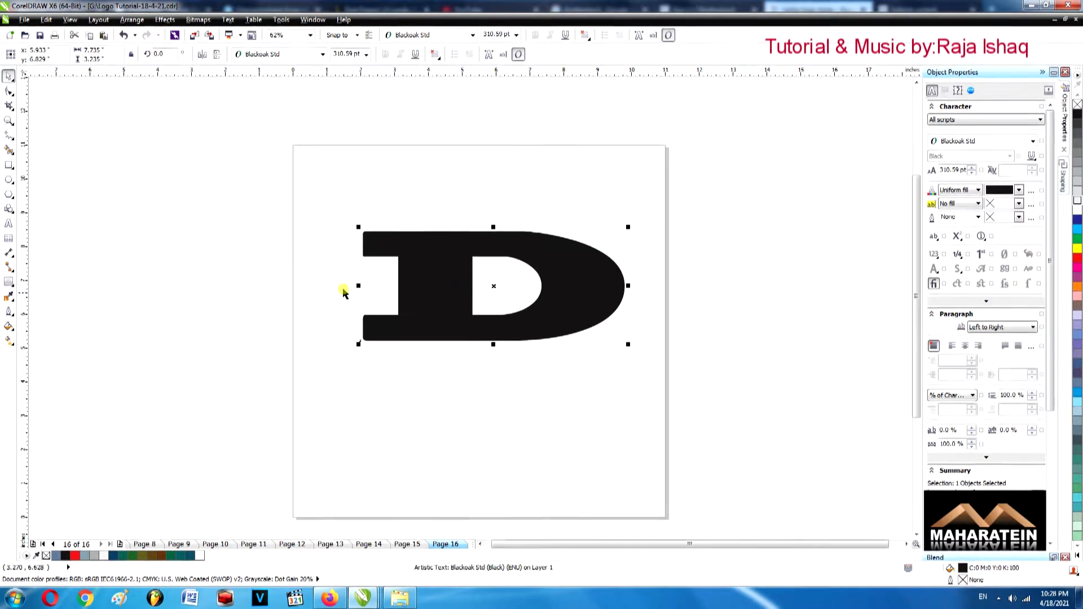
# Draw a rectangle about 3.13 by 2.5 inches from the counter's upper-left corner to the D's bottom edge, and give it a white outline.
pyautogui.click(7, 165)
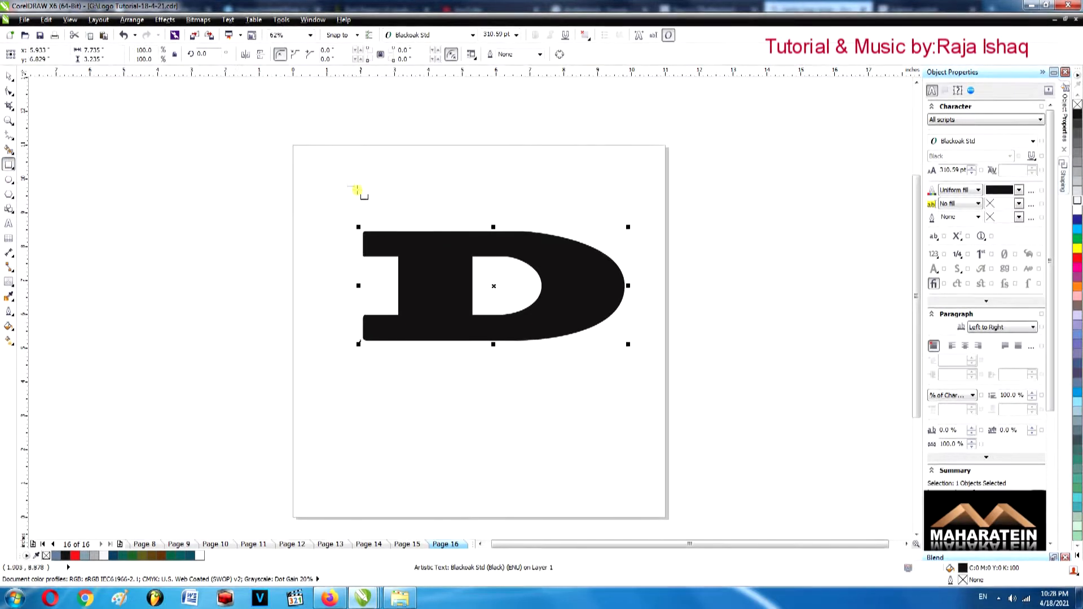
pyautogui.moveTo(472, 256); pyautogui.dragTo(580, 332)
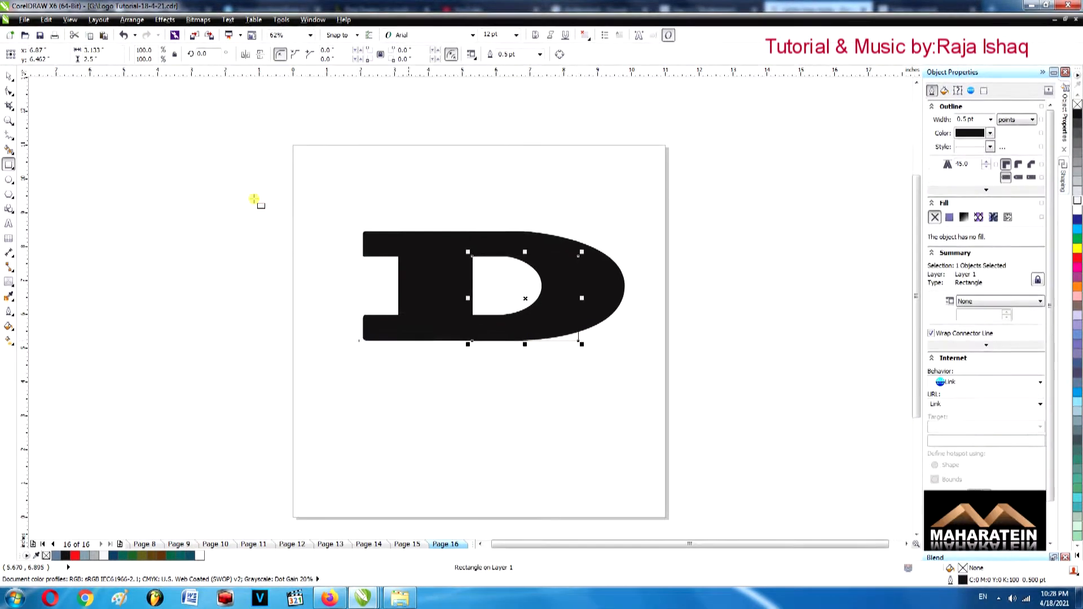
pyautogui.click(9, 313)
pyautogui.click(45, 322)
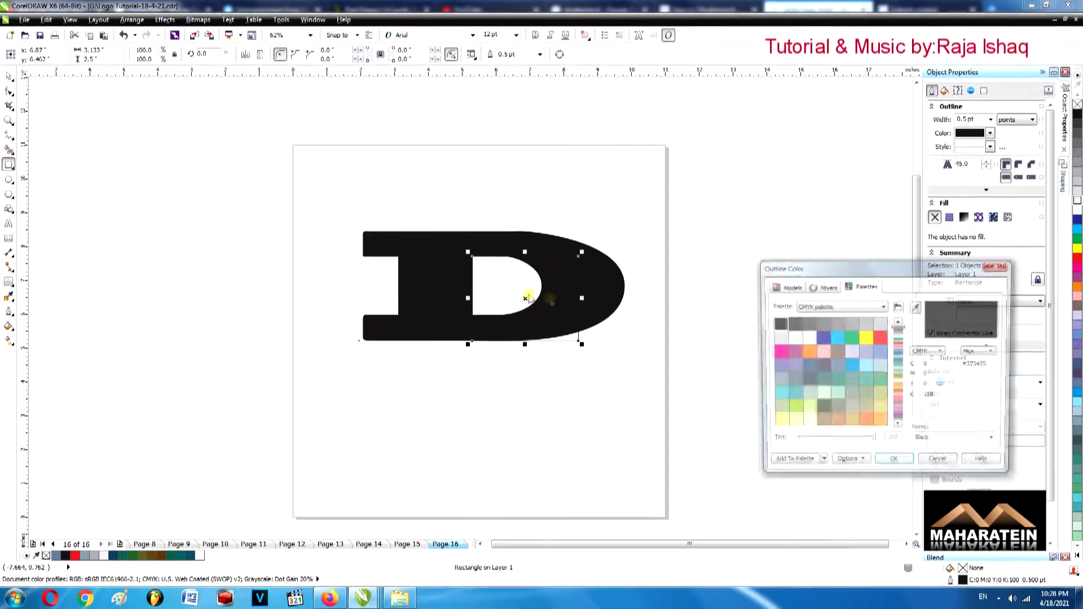
pyautogui.click(808, 337)
pyautogui.click(894, 464)
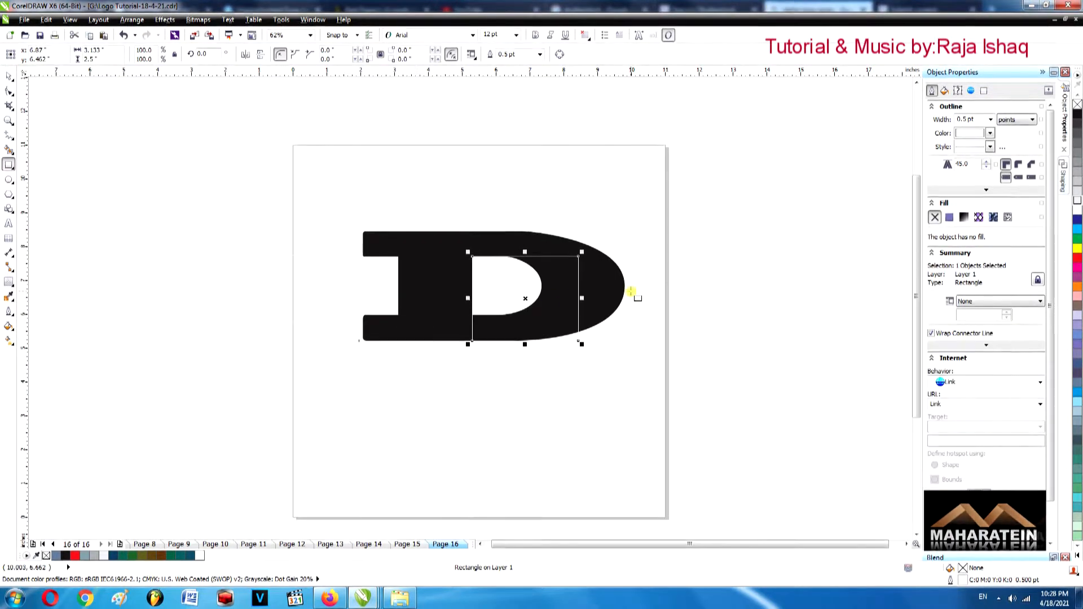
# Lower the rectangle's top edge to line up with the top of the D's counter, making its height about 2.474 inches.
pyautogui.scroll(4, 484, 280)
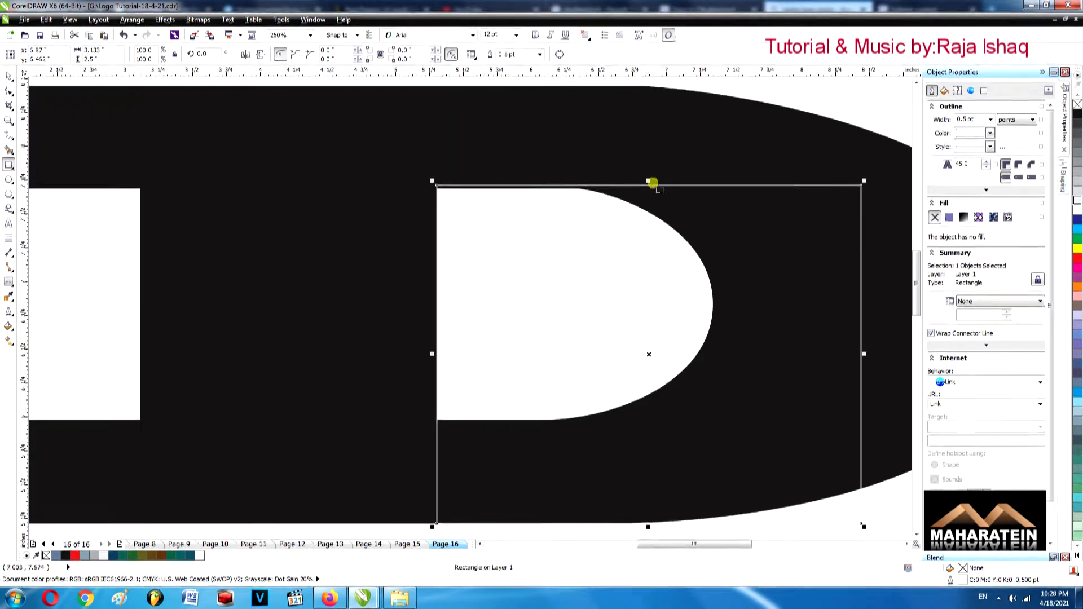
pyautogui.scroll(4, 647, 181)
pyautogui.moveTo(644, 199); pyautogui.dragTo(644, 214)
pyautogui.scroll(-4, 665, 336)
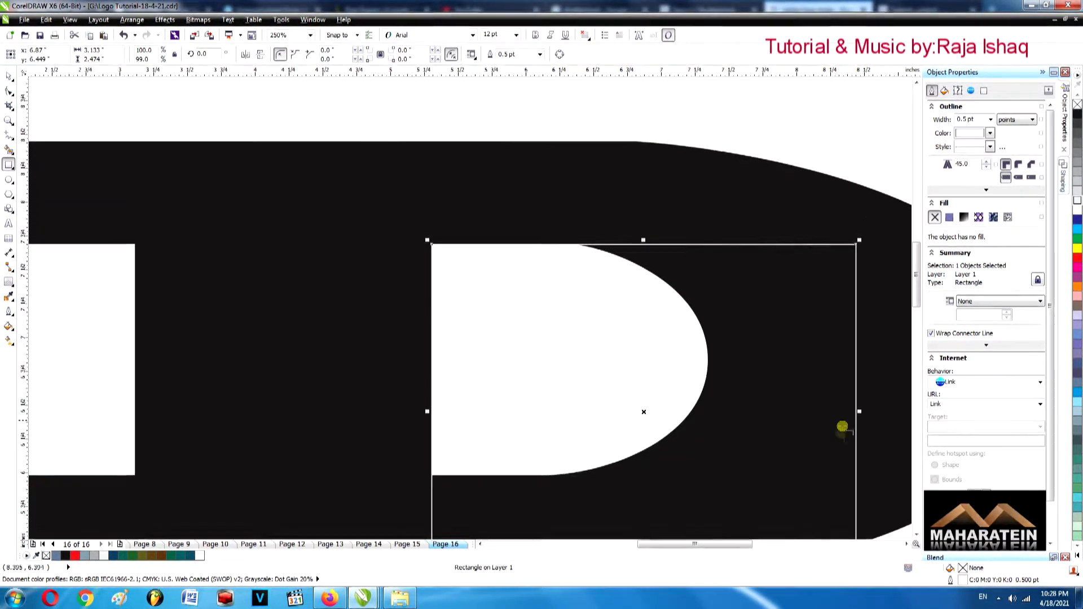
# Round all four corners of the white-outlined rectangle to the maximum radius, about 1.237 inches.
pyautogui.scroll(-2, 844, 428)
pyautogui.click(907, 544)
pyautogui.click(907, 544)
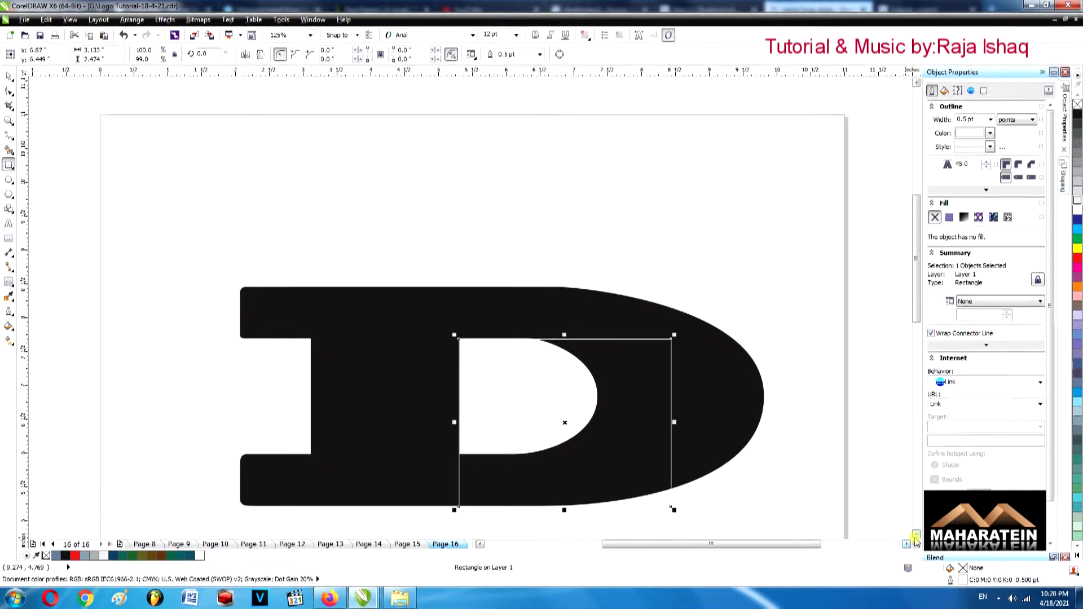
pyautogui.click(916, 534)
pyautogui.click(916, 534)
pyautogui.press('F10')
pyautogui.click(671, 246)
pyautogui.moveTo(671, 246); pyautogui.dragTo(568, 308)
# Stretch the rounded rectangle's left side into the D's stem so it is about 4.97 inches wide.
pyautogui.click(8, 75)
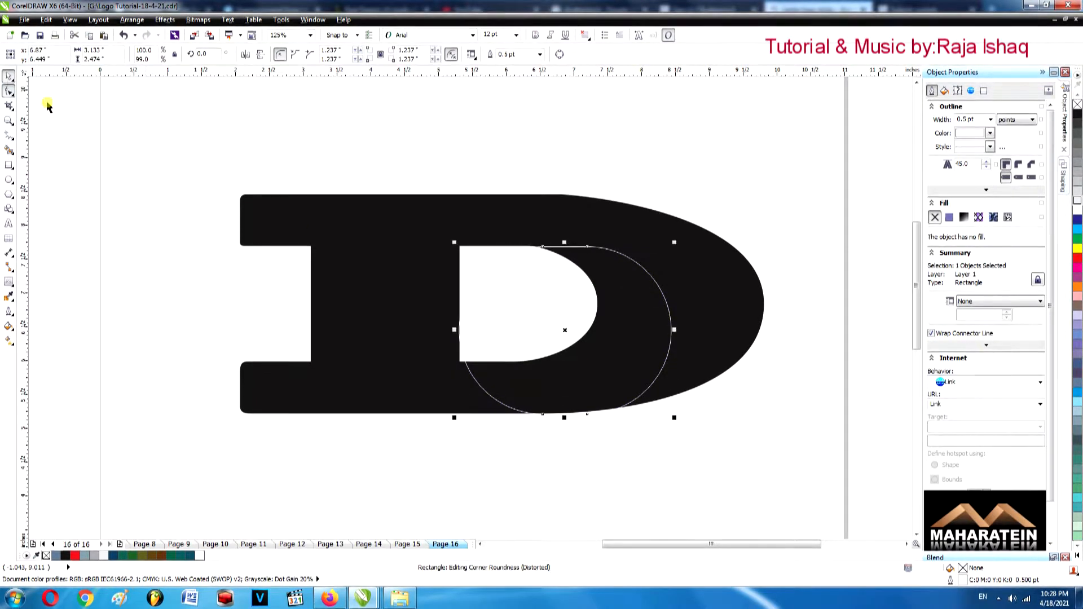
pyautogui.moveTo(454, 329); pyautogui.dragTo(328, 307)
pyautogui.scroll(1, 512, 286)
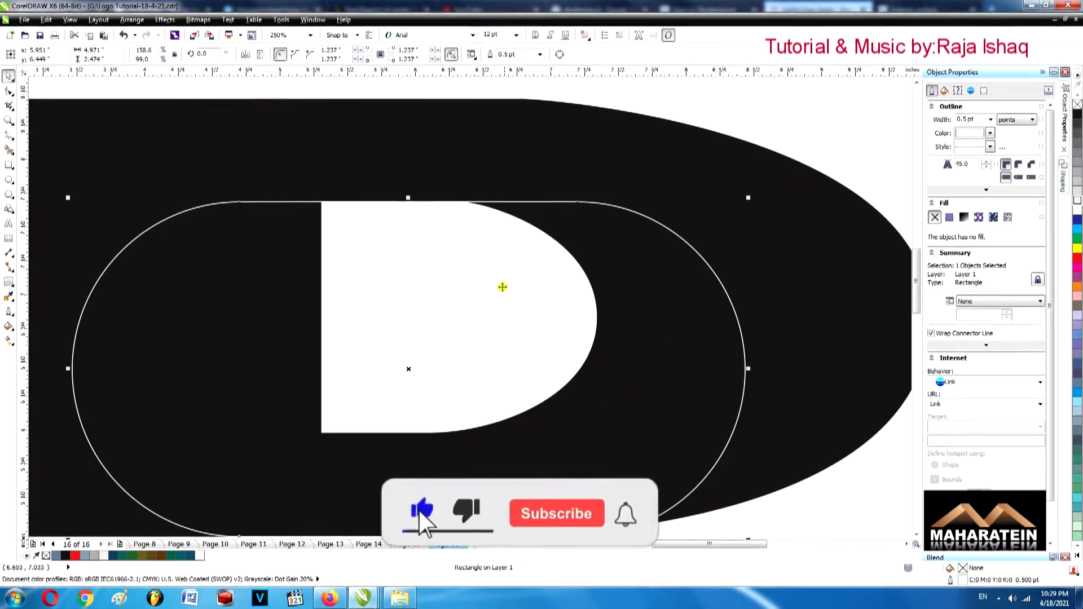
pyautogui.moveTo(500, 281); pyautogui.dragTo(502, 286)
pyautogui.scroll(-1, 501, 287)
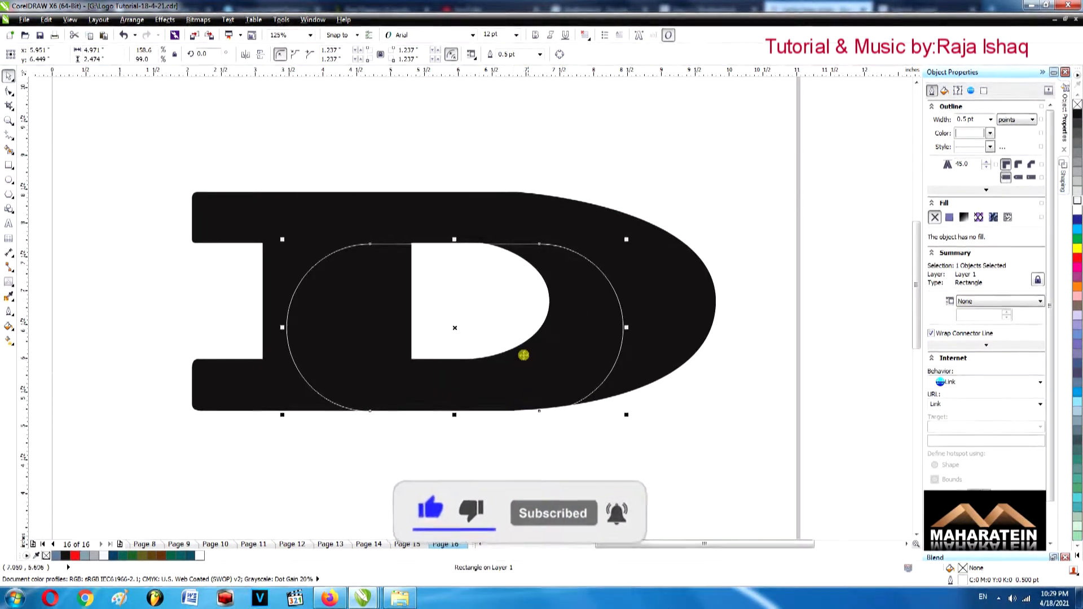
pyautogui.click(649, 459)
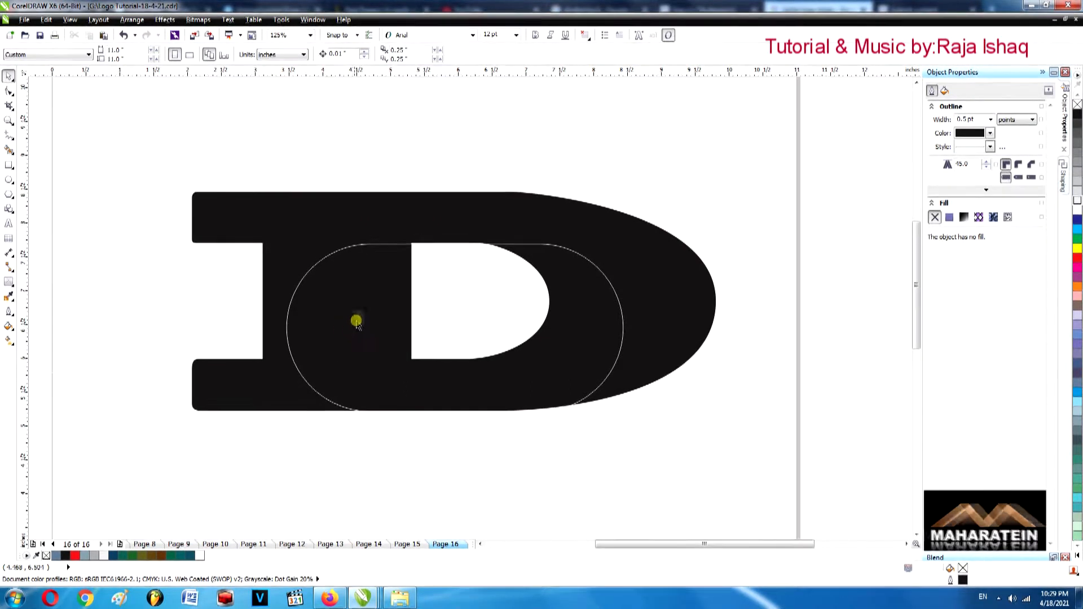
# Draw a vertical rectangle about 1.31 by 4.04 inches across the D's stem, with its right edge on the counter's left edge.
pyautogui.click(9, 165)
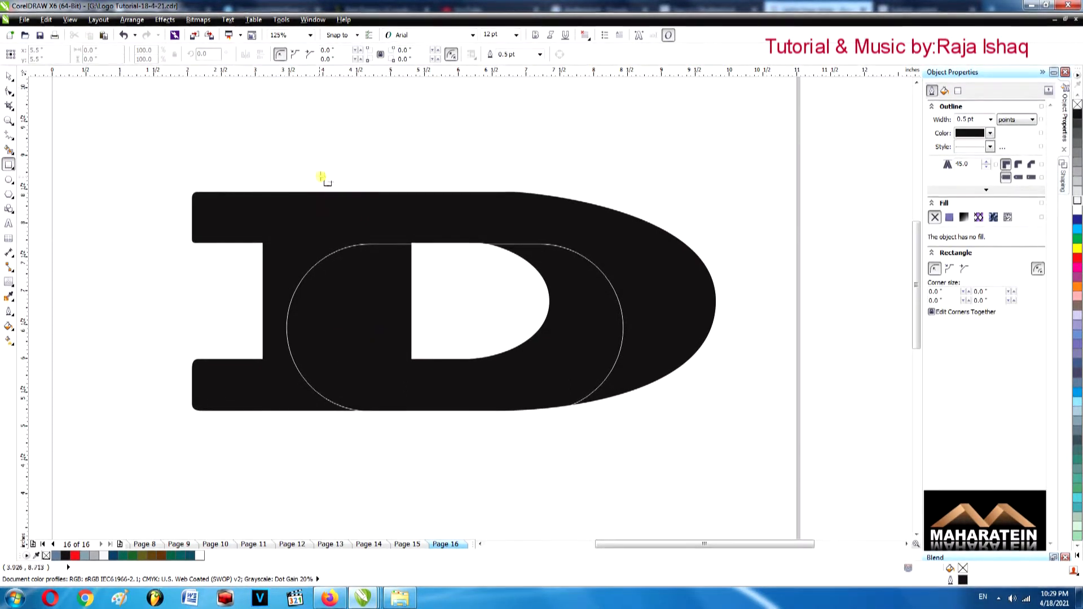
pyautogui.moveTo(323, 175); pyautogui.dragTo(412, 447)
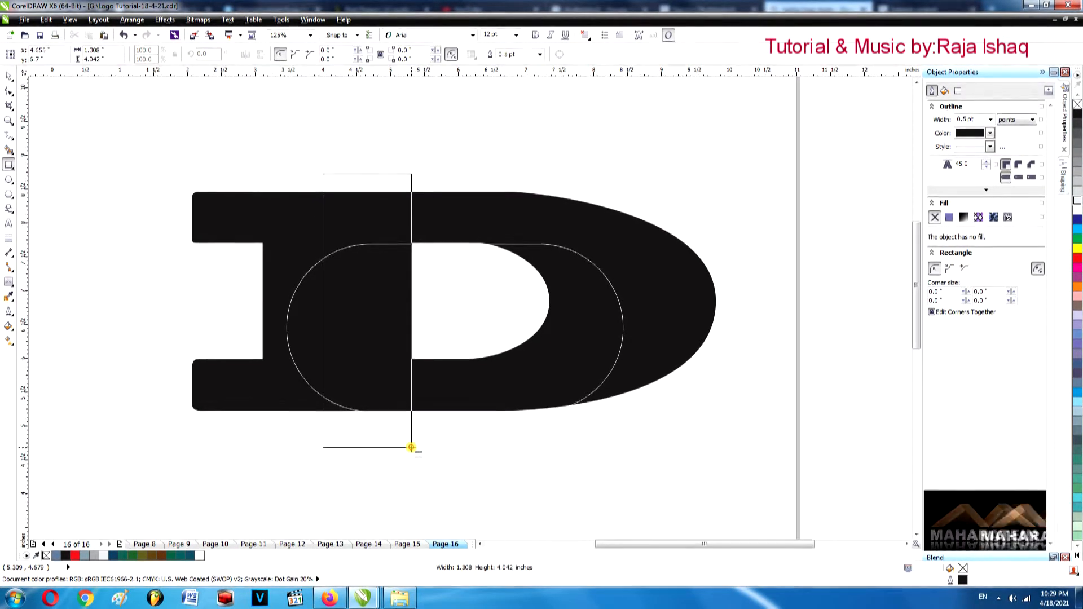
pyautogui.moveTo(411, 448); pyautogui.dragTo(413, 448)
# Trim the rounded rectangle with the vertical rectangle over the stem.
pyautogui.press('space')
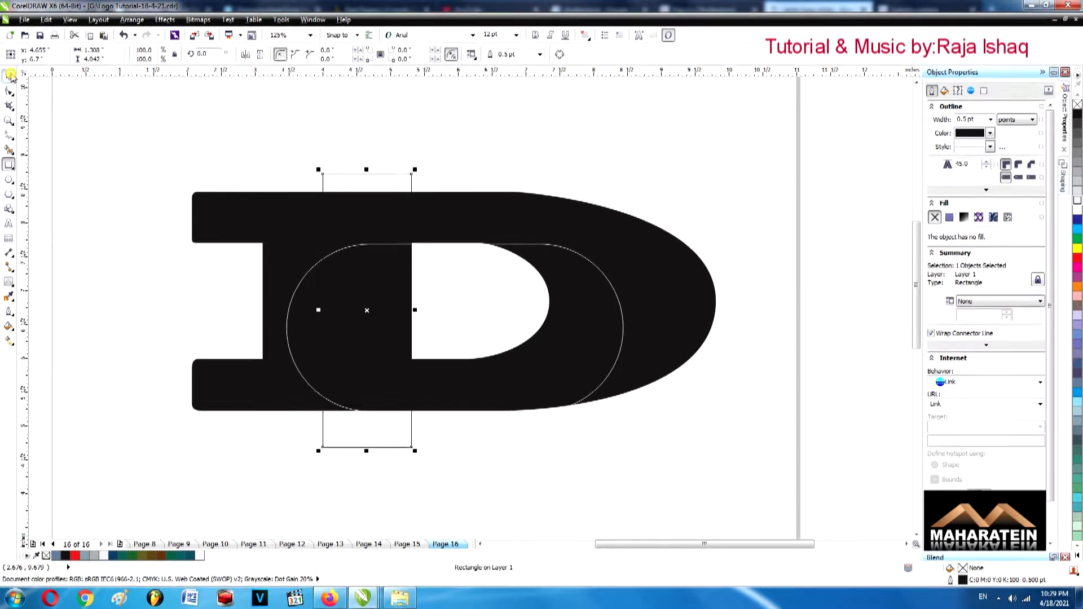
pyautogui.keyDown('shift'); pyautogui.click(419, 244); pyautogui.keyUp('shift')
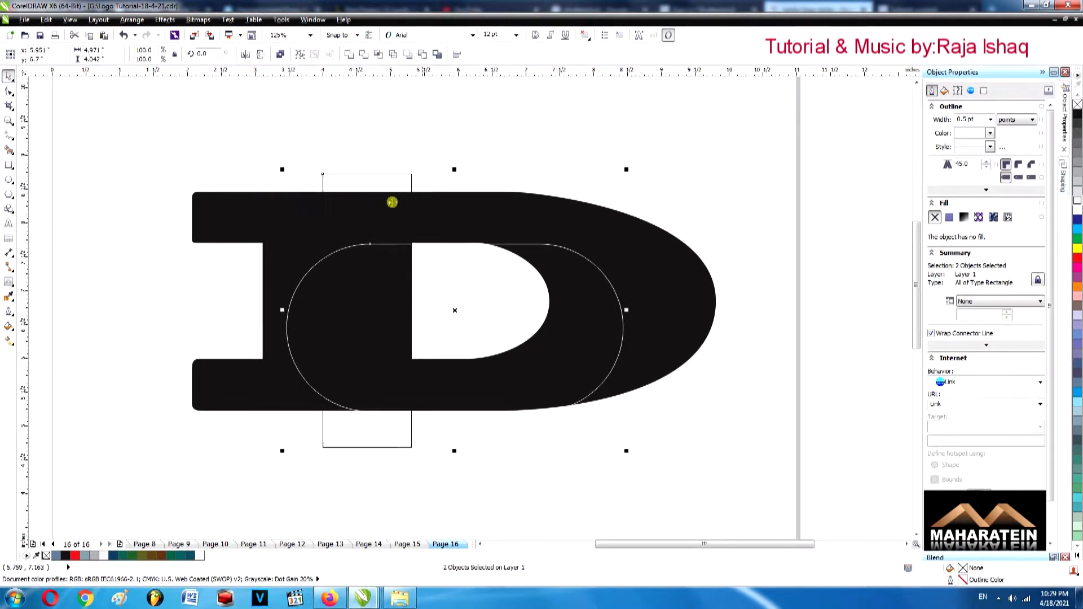
pyautogui.click(363, 54)
pyautogui.click(364, 116)
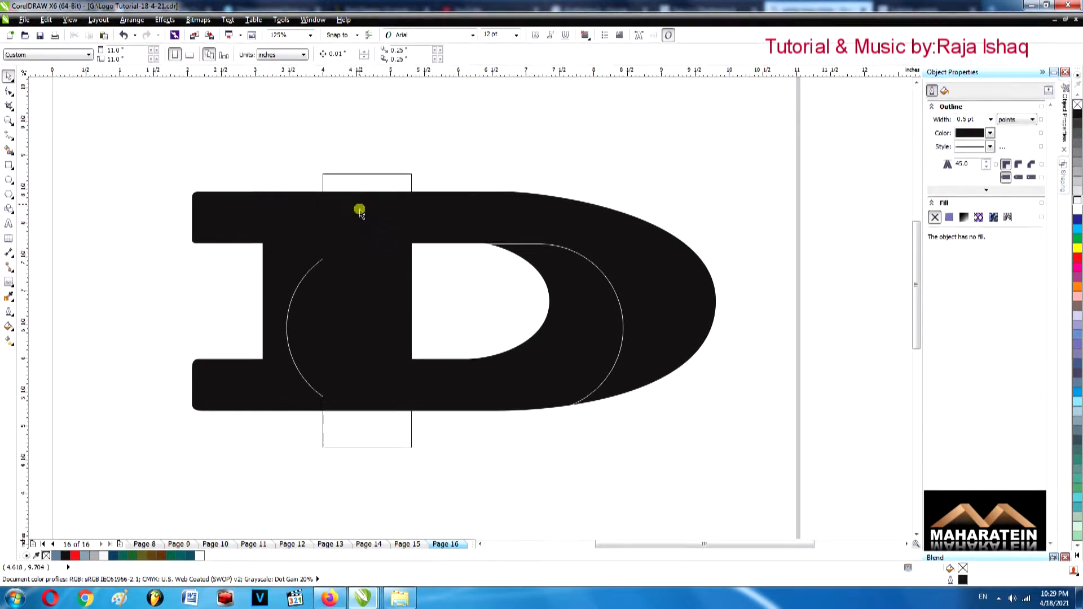
pyautogui.click(303, 281)
pyautogui.moveTo(303, 281); pyautogui.dragTo(238, 282)
pyautogui.hotkey('ctrl', 'z')
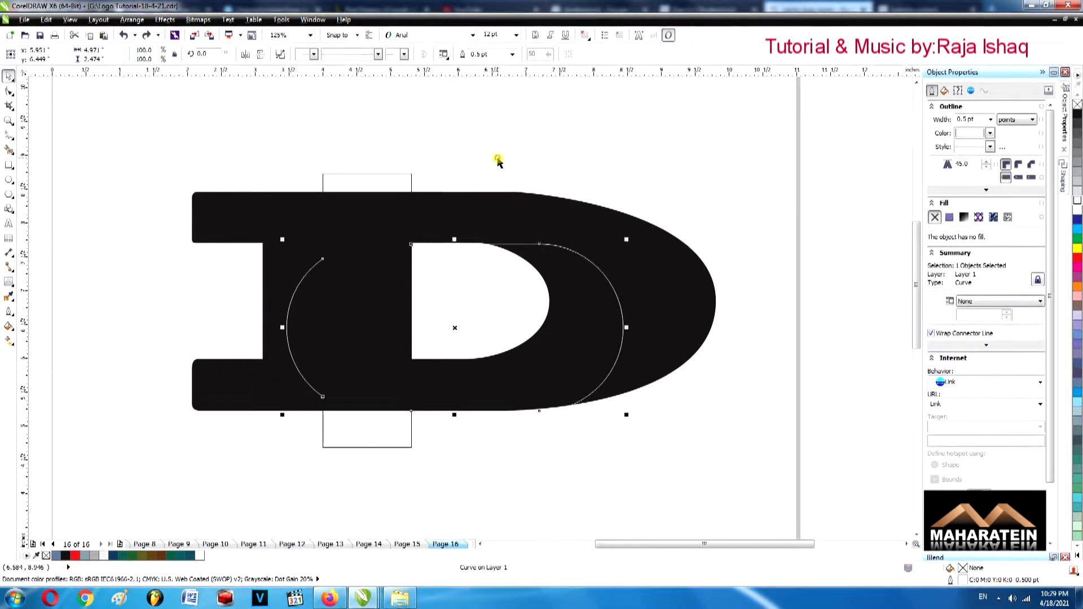
pyautogui.click(497, 161)
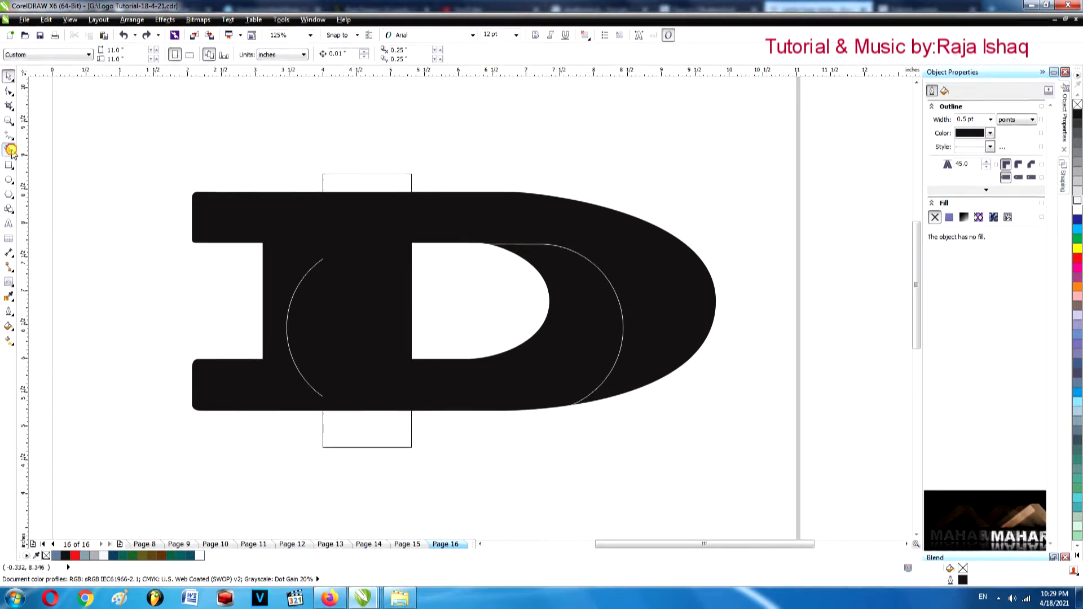
# Smart-fill the area of the D between its counter and the rounded outline with grey-blue (C40 M20 Y0 K40).
pyautogui.click(557, 291)
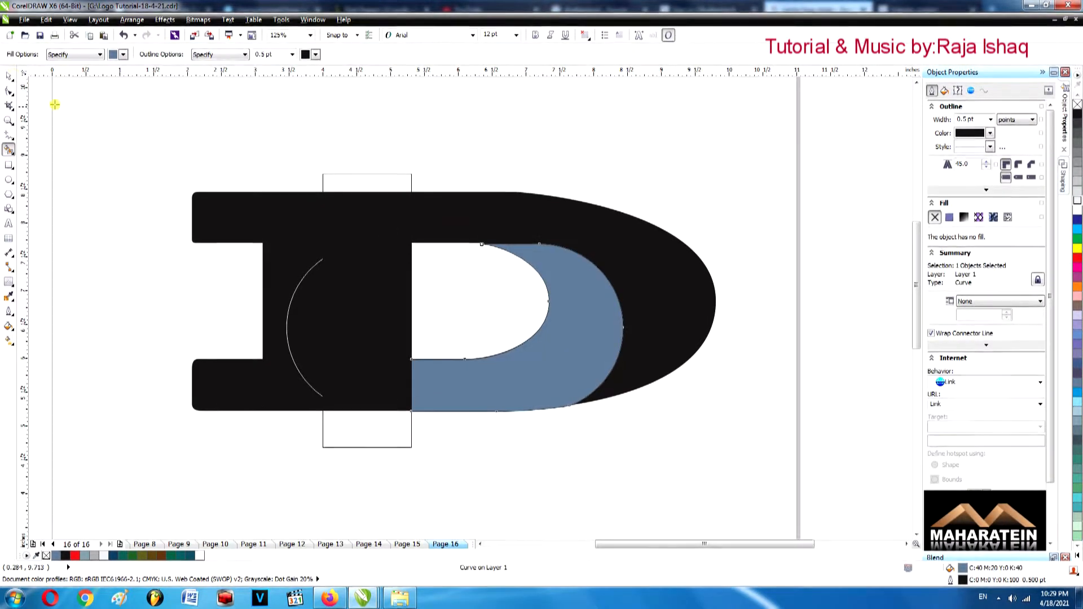
pyautogui.click(10, 76)
pyautogui.click(529, 366)
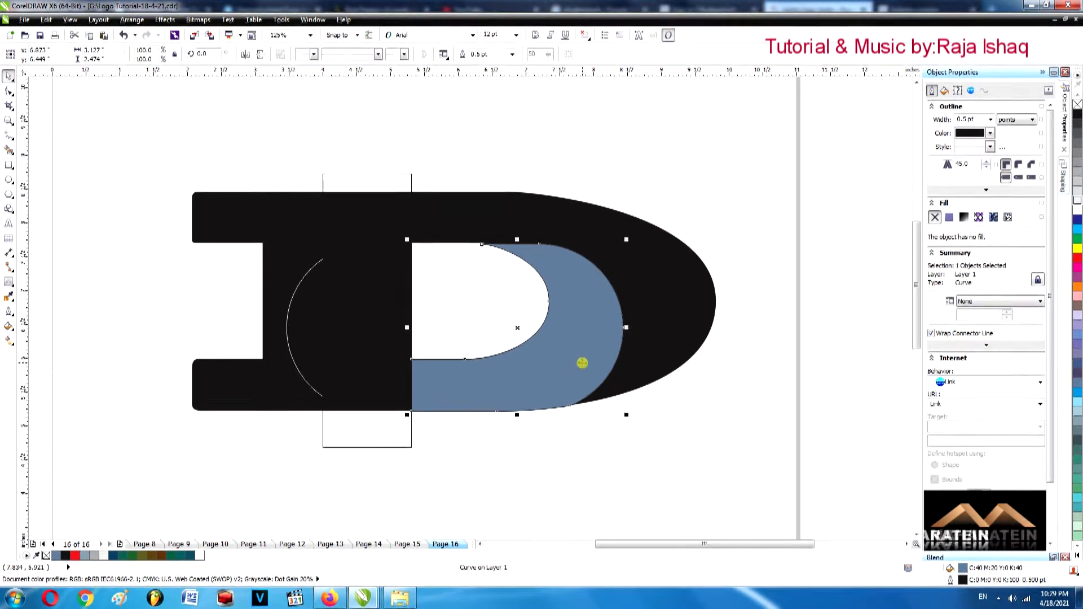
pyautogui.press('Escape')
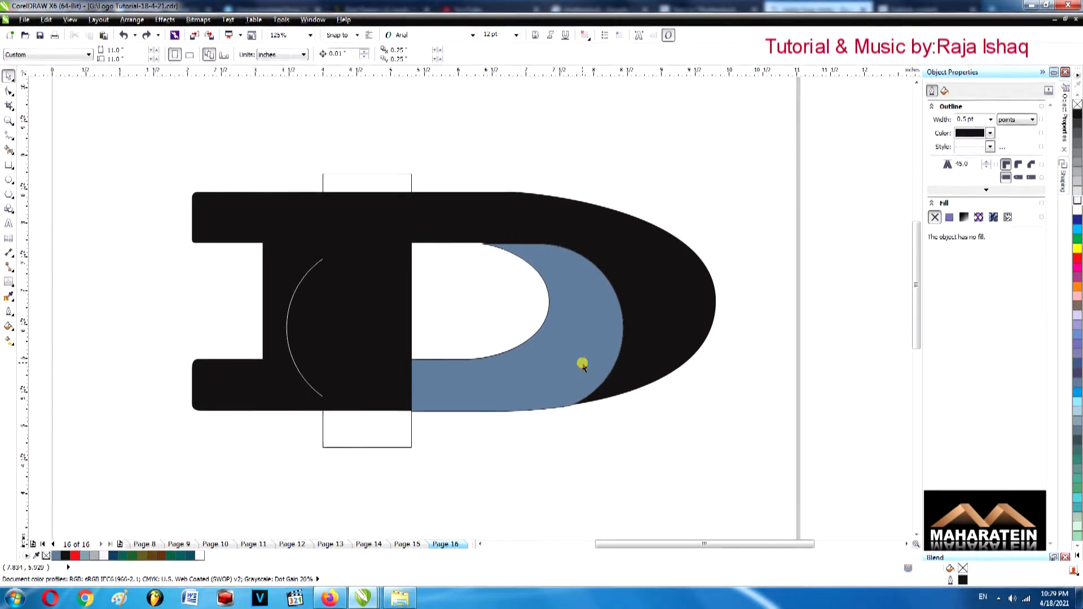
# Move the white-outlined trimmed curve off the D to the page's upper-right corner, leaving the grey-blue shape in place.
pyautogui.click(583, 366)
pyautogui.press('Delete')
pyautogui.moveTo(583, 366); pyautogui.dragTo(815, 217)
pyautogui.scroll(-1, 735, 332)
pyautogui.moveTo(705, 242); pyautogui.dragTo(760, 186)
pyautogui.hotkey('ctrl', 'v')
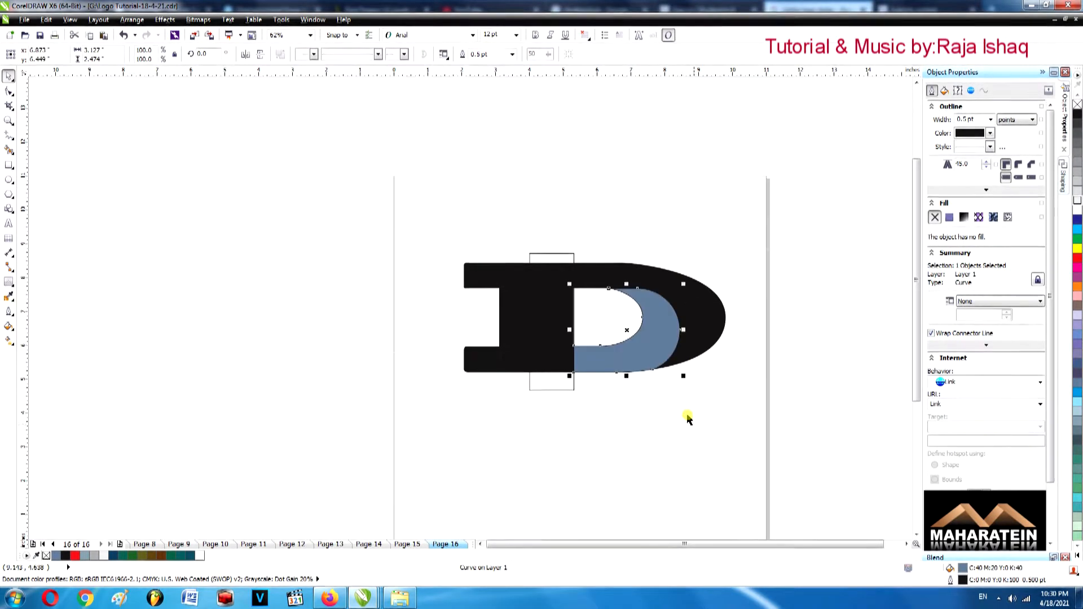
pyautogui.click(756, 195)
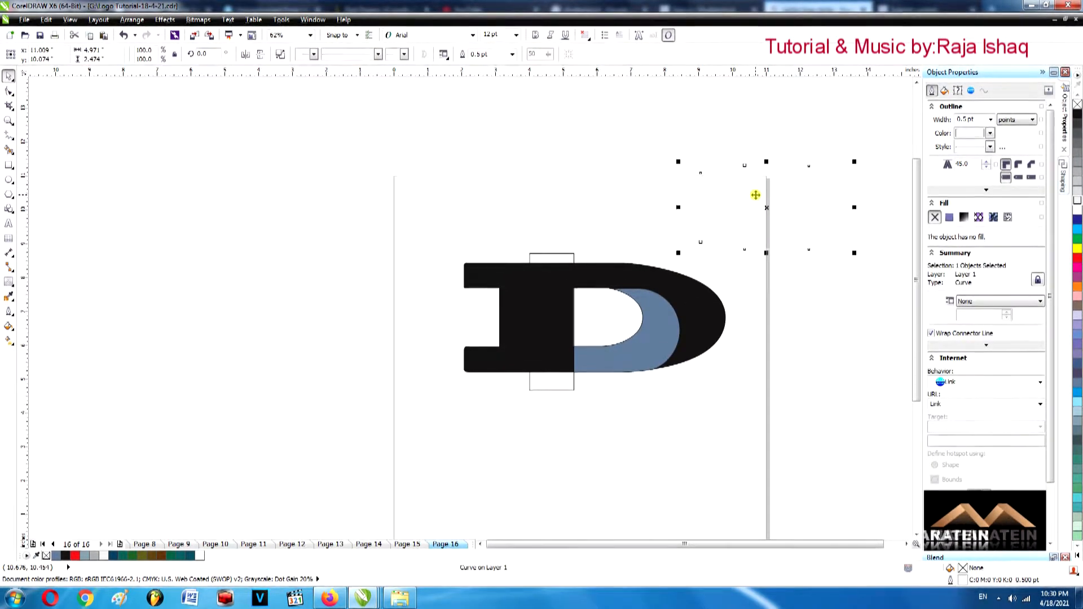
pyautogui.click(745, 235)
# Delete the vertical rectangle crossing the D's stem.
pyautogui.scroll(1, 696, 370)
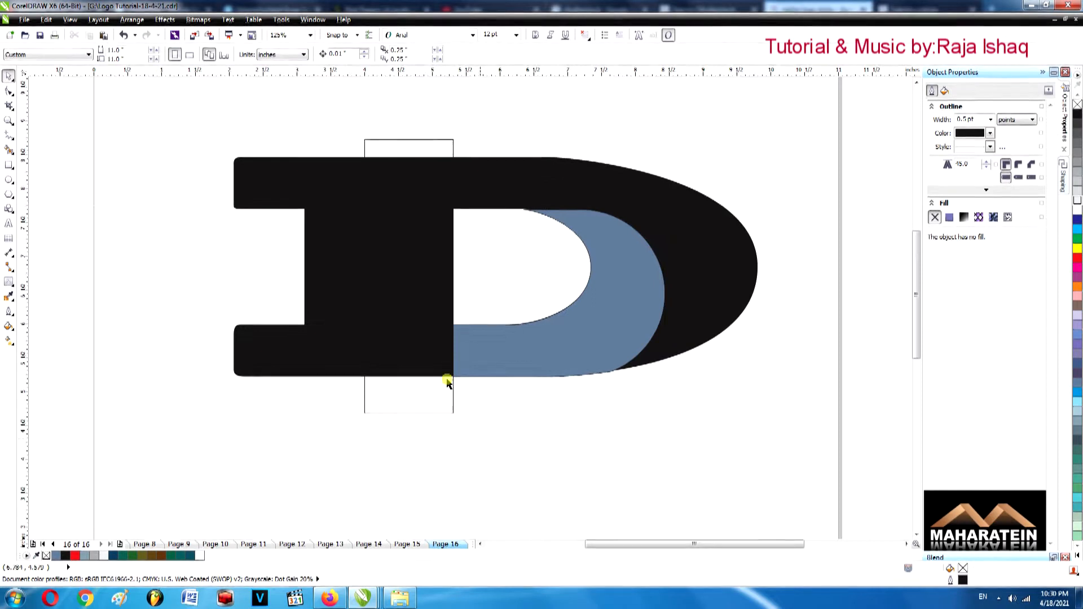
pyautogui.click(423, 405)
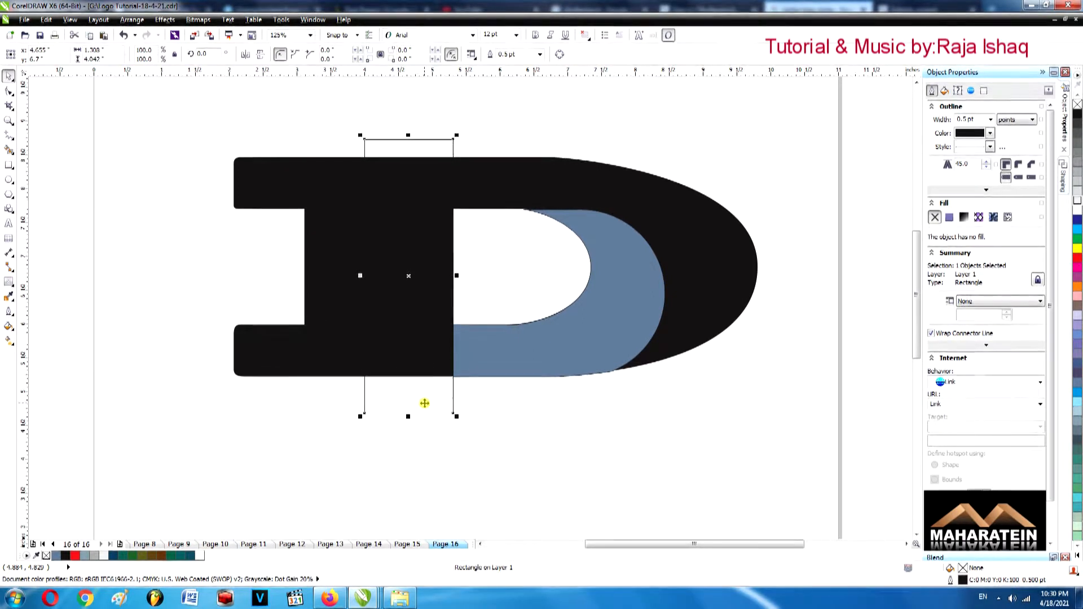
pyautogui.press('Delete')
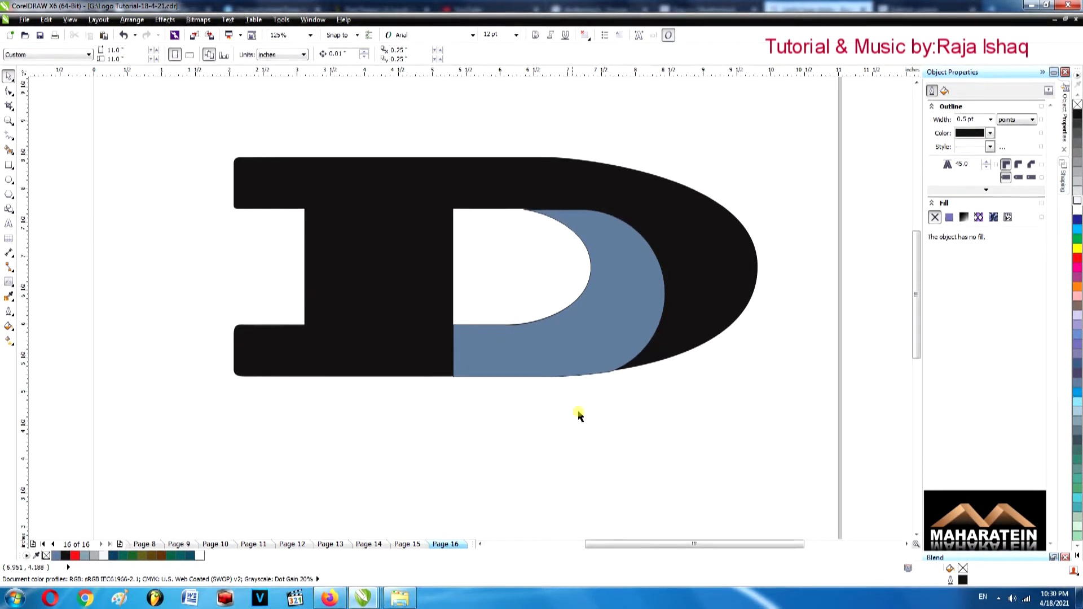
# Stretch the grey-blue shape slightly upward to meet the top of the D's counter, making its height about 2.477 inches.
pyautogui.scroll(1, 539, 232)
pyautogui.click(565, 209)
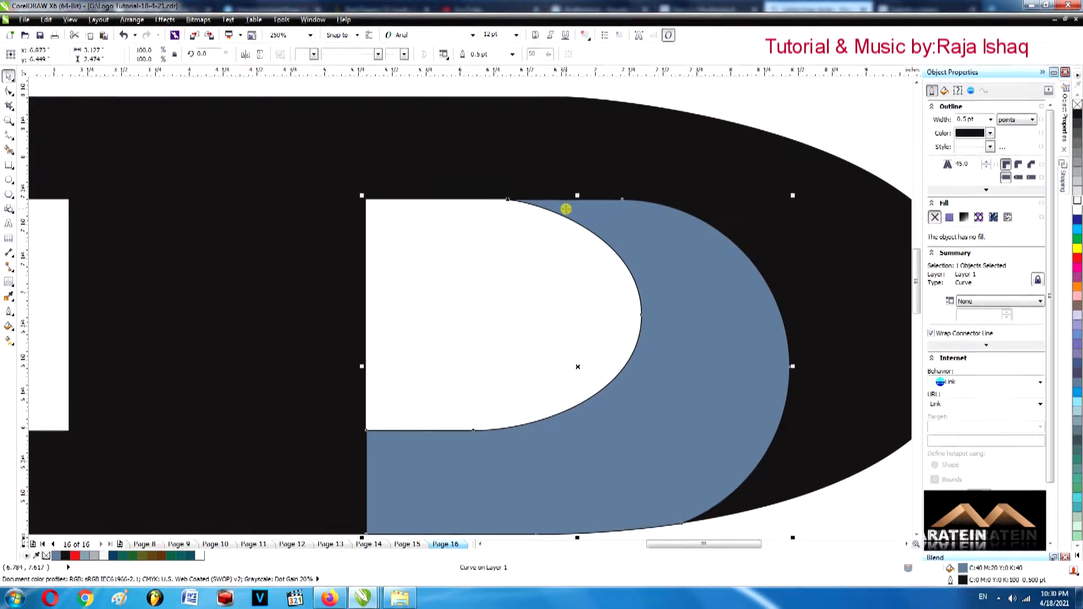
pyautogui.scroll(1, 565, 210)
pyautogui.scroll(1, 587, 187)
pyautogui.moveTo(595, 191); pyautogui.dragTo(593, 205)
pyautogui.scroll(1, 593, 188)
pyautogui.scroll(-3, 527, 293)
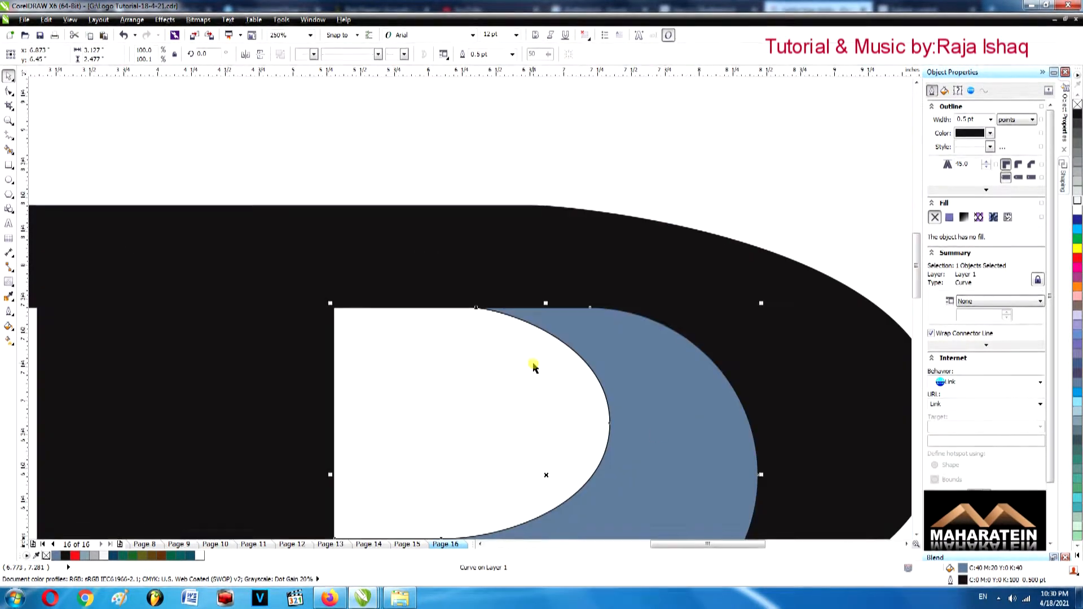
pyautogui.click(917, 535)
pyautogui.click(917, 534)
pyautogui.click(916, 534)
pyautogui.click(917, 534)
pyautogui.scroll(-2, 723, 476)
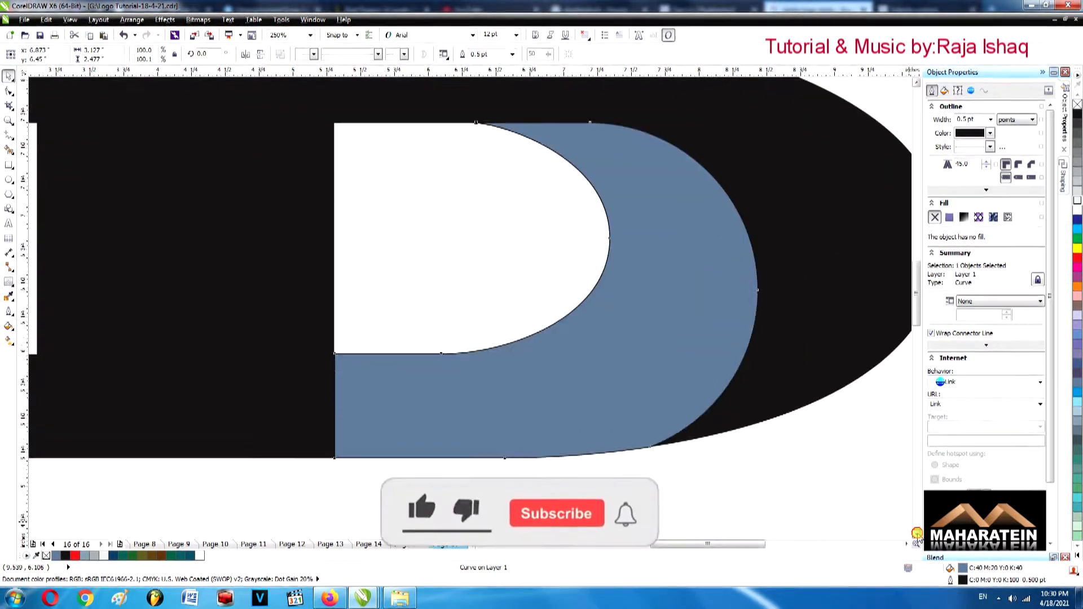
pyautogui.press('Escape')
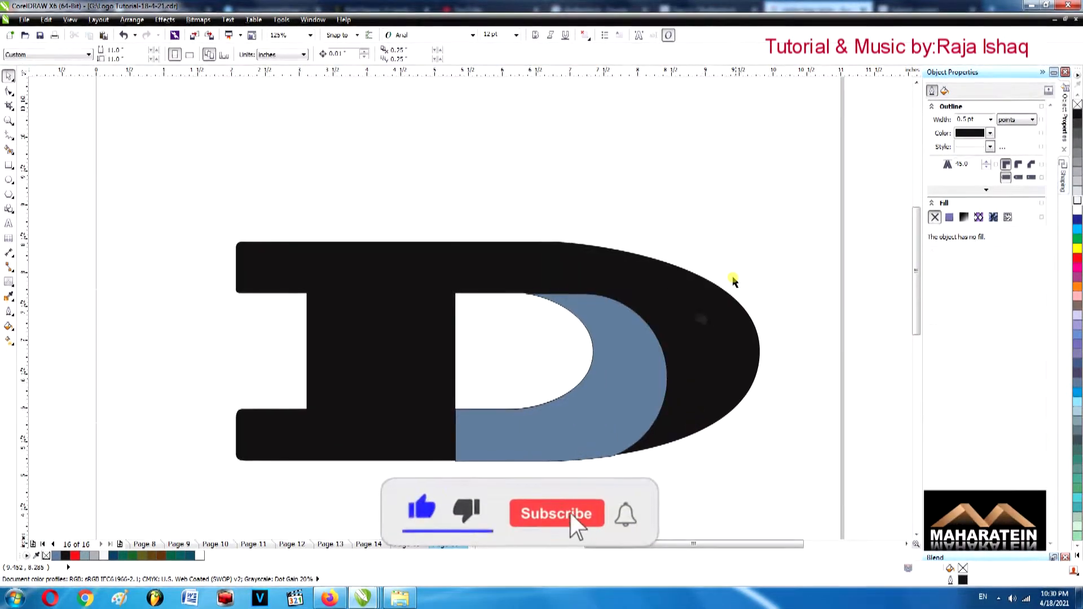
# Examine how the grey-blue shape's upper edge meets the upper edge of the D's counter.
pyautogui.scroll(2, 565, 349)
pyautogui.click(554, 266)
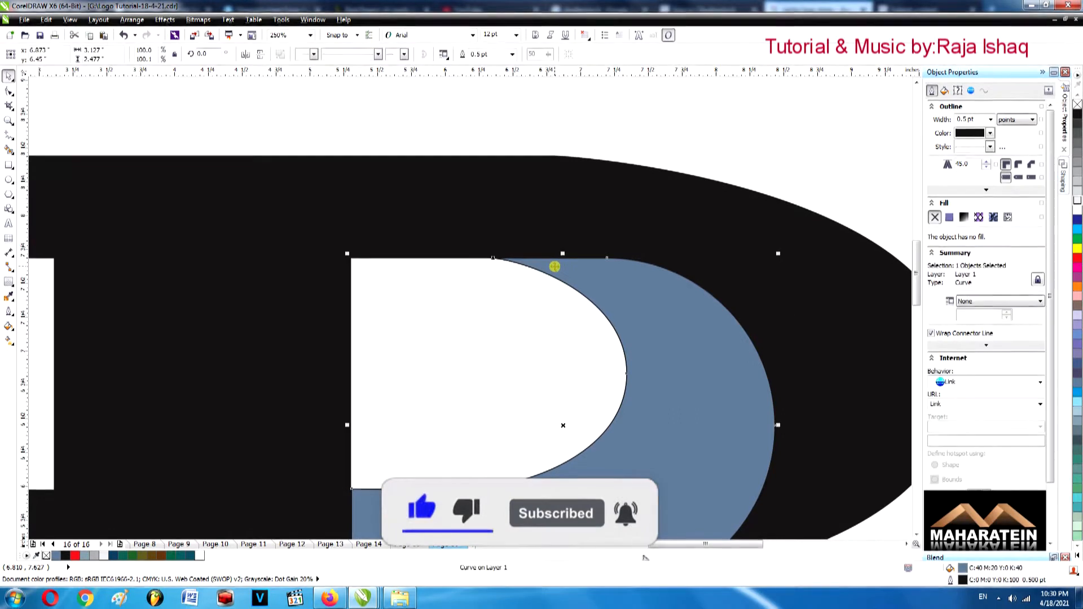
pyautogui.scroll(4, 537, 276)
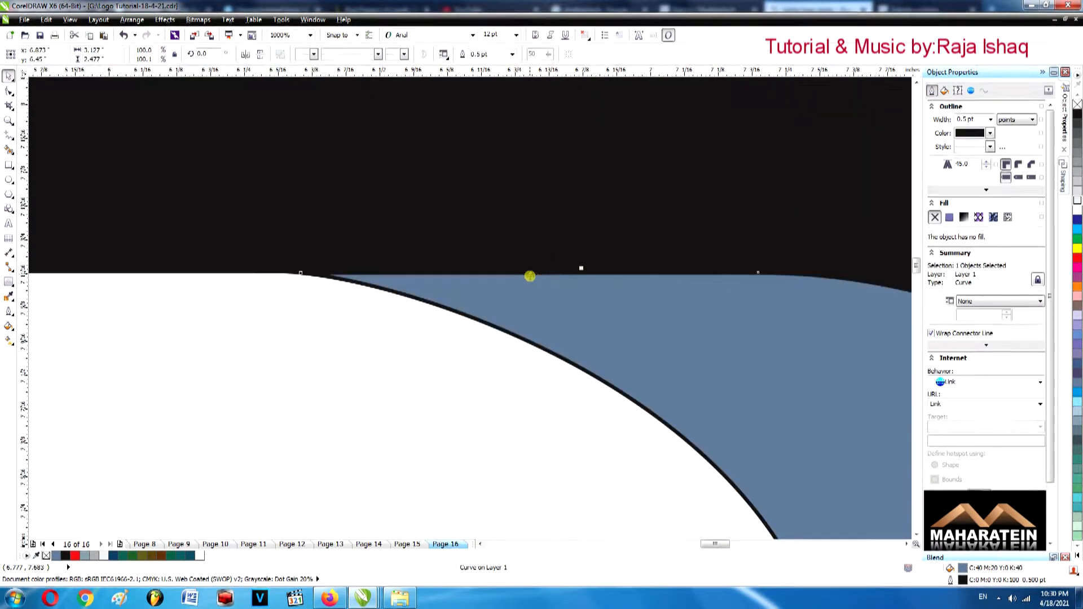
pyautogui.scroll(2, 597, 294)
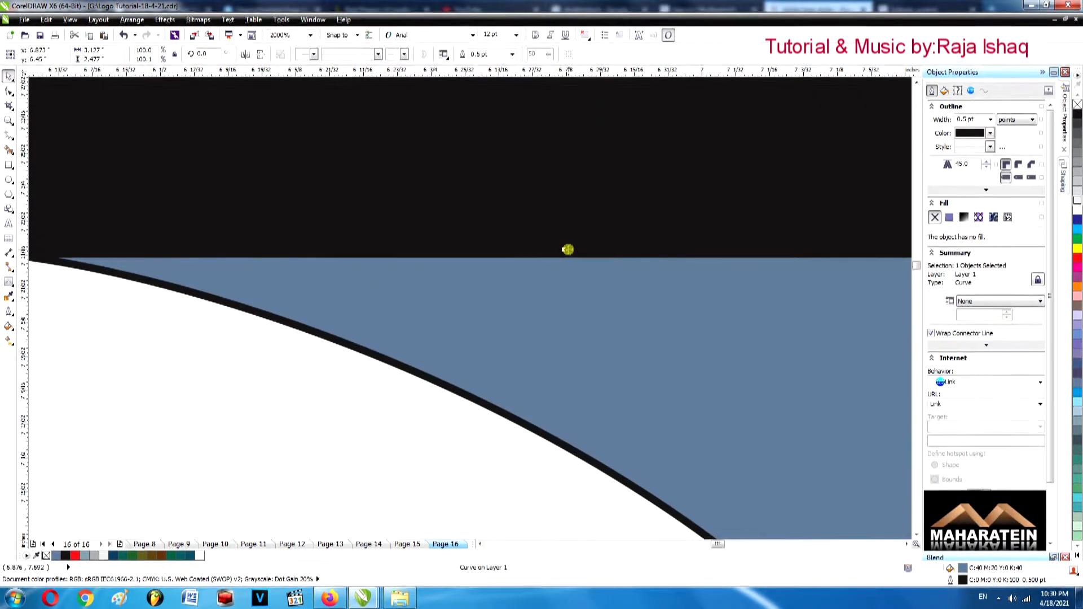
pyautogui.scroll(-2, 542, 256)
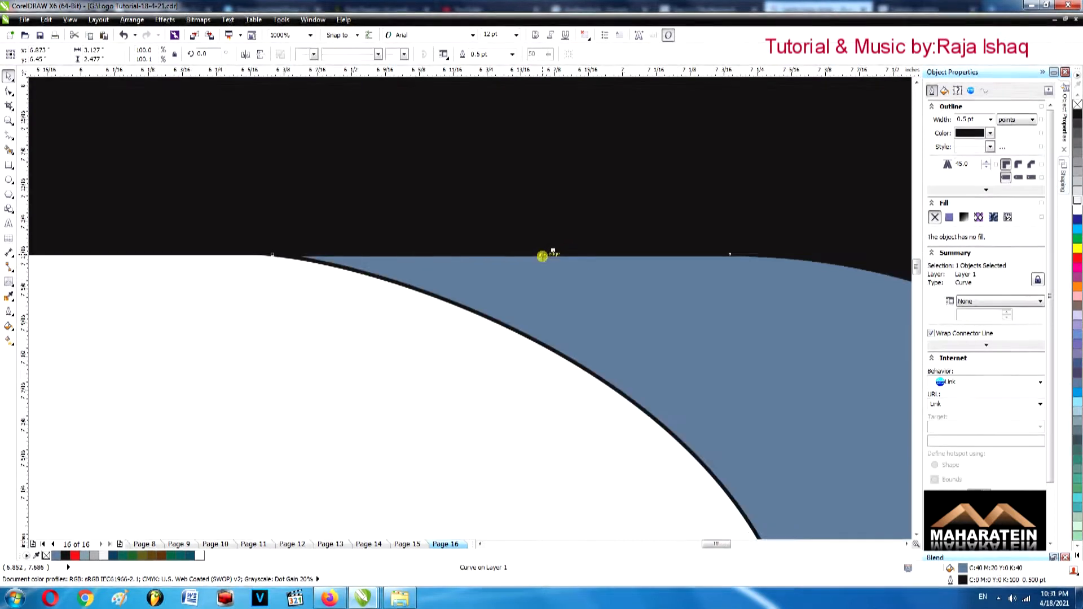
pyautogui.scroll(-2, 542, 256)
pyautogui.scroll(-2, 546, 282)
pyautogui.press('Escape')
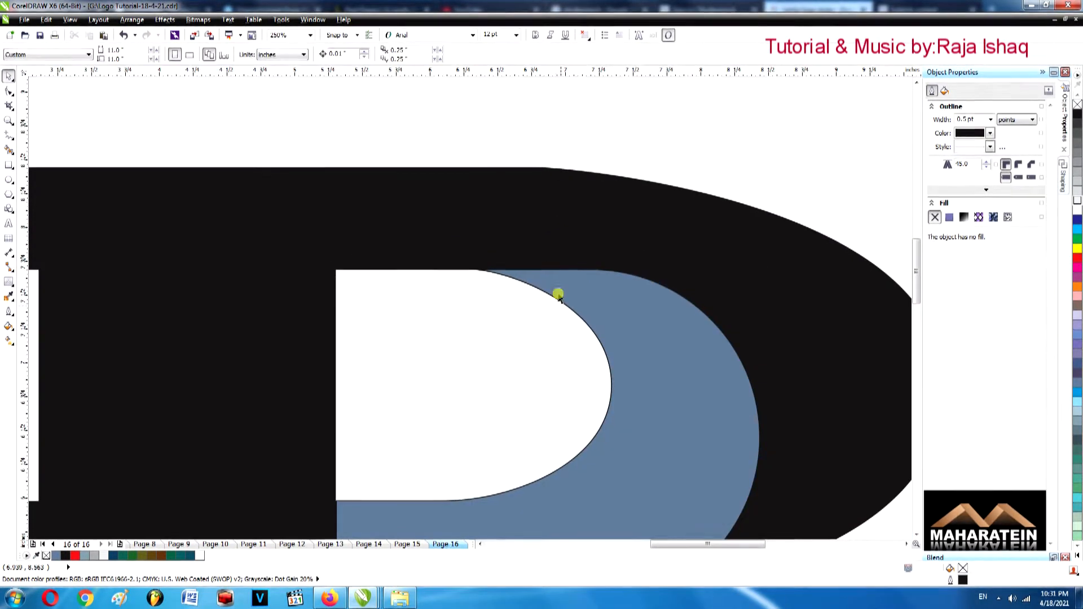
pyautogui.scroll(-1, 558, 295)
pyautogui.click(915, 534)
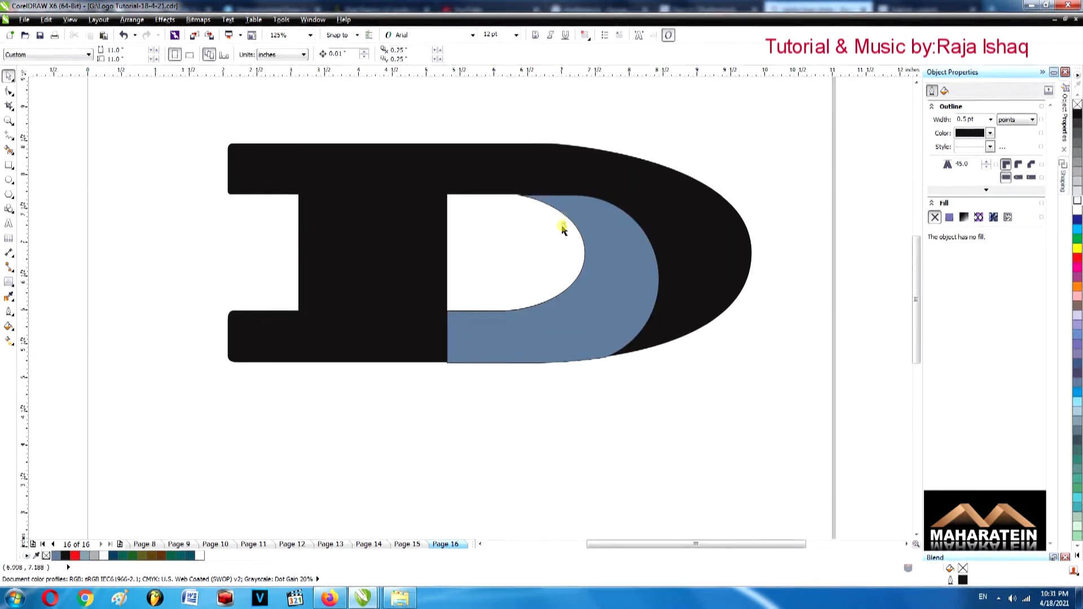
pyautogui.click(549, 207)
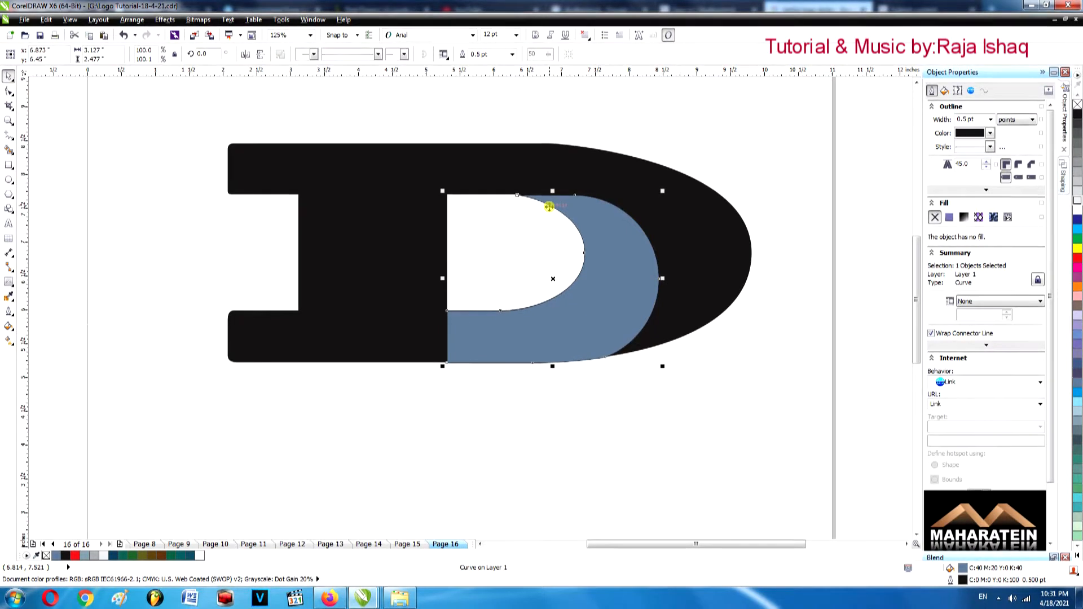
pyautogui.scroll(2, 549, 206)
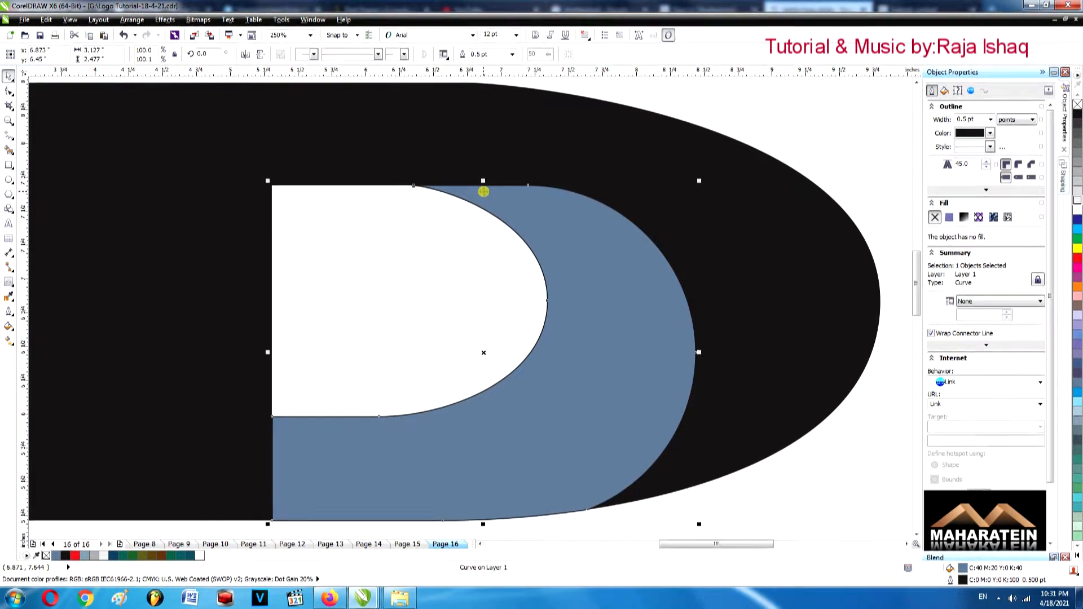
pyautogui.scroll(2, 459, 184)
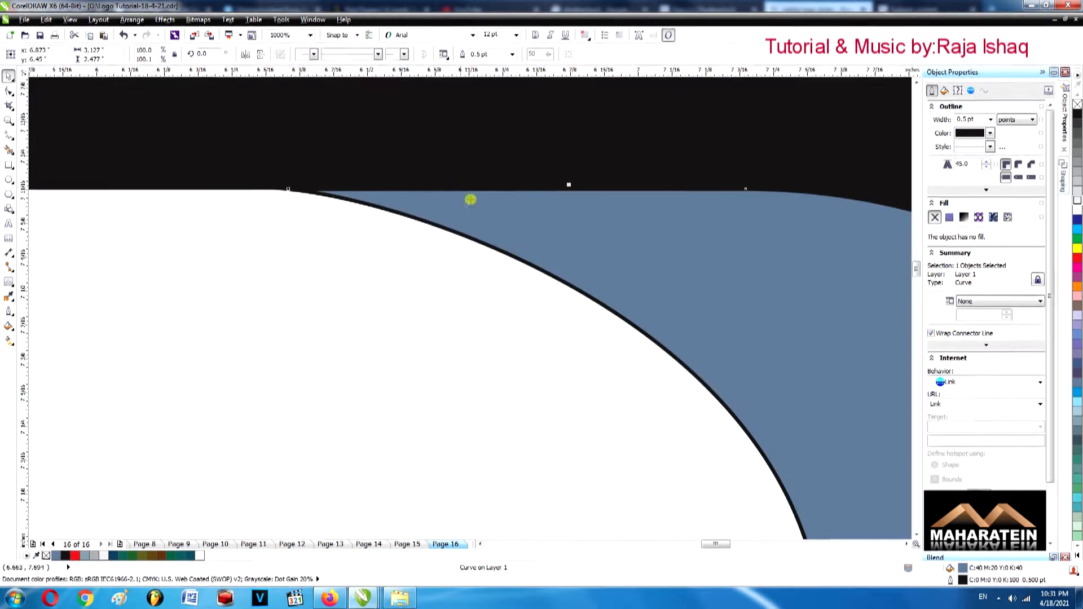
pyautogui.scroll(-3, 577, 198)
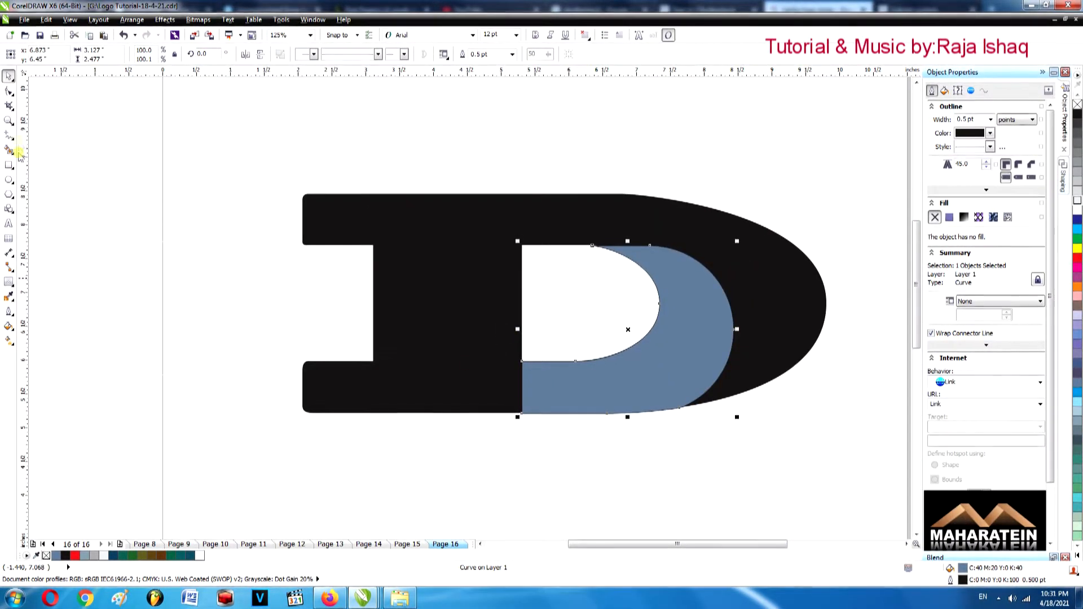
pyautogui.click(9, 138)
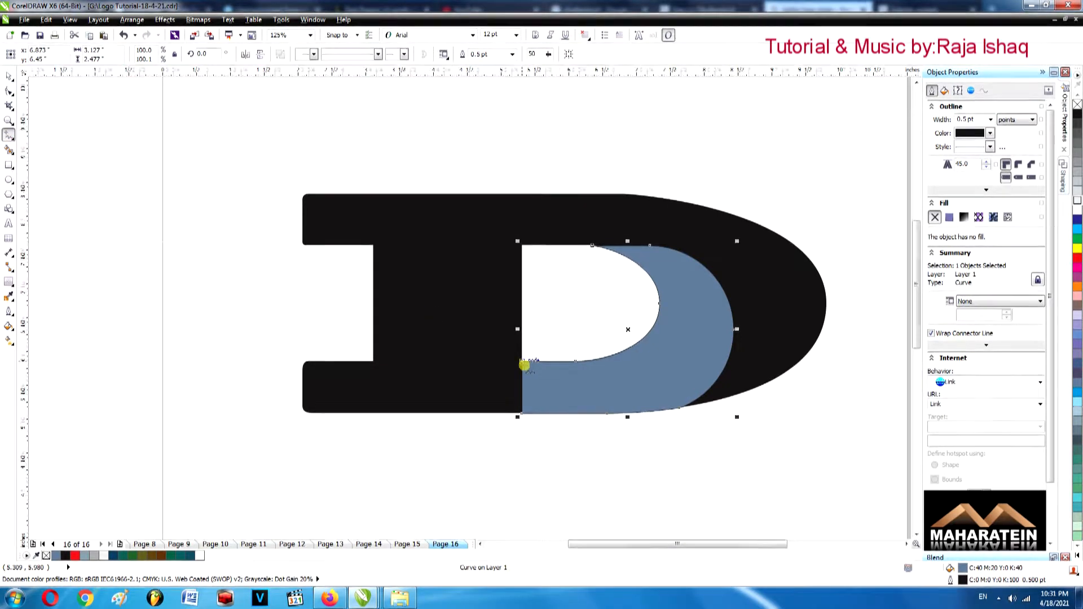
pyautogui.scroll(2, 527, 363)
pyautogui.click(516, 352)
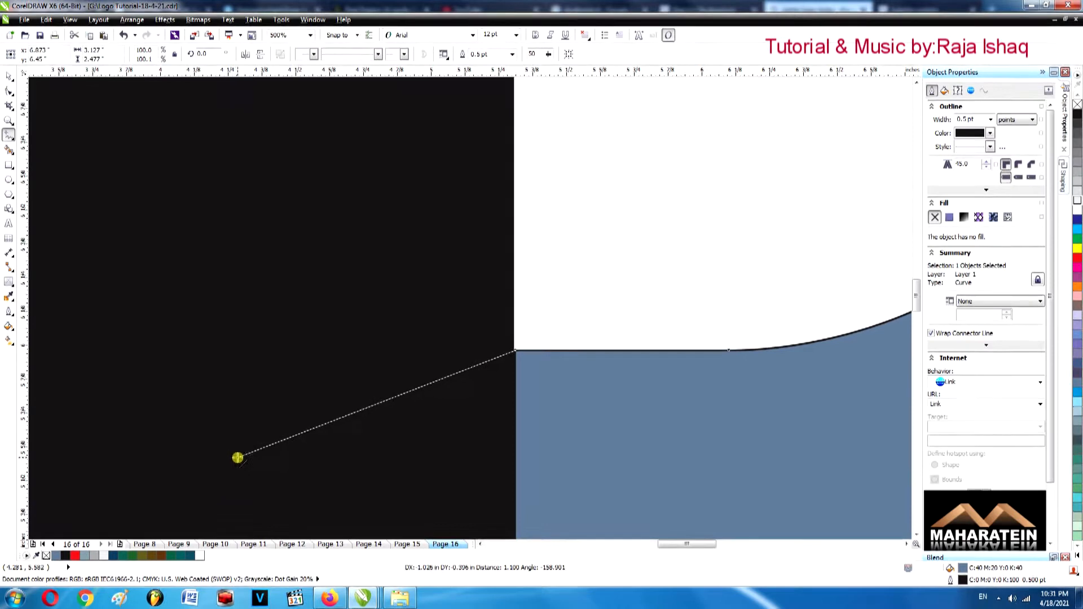
pyautogui.click(201, 468)
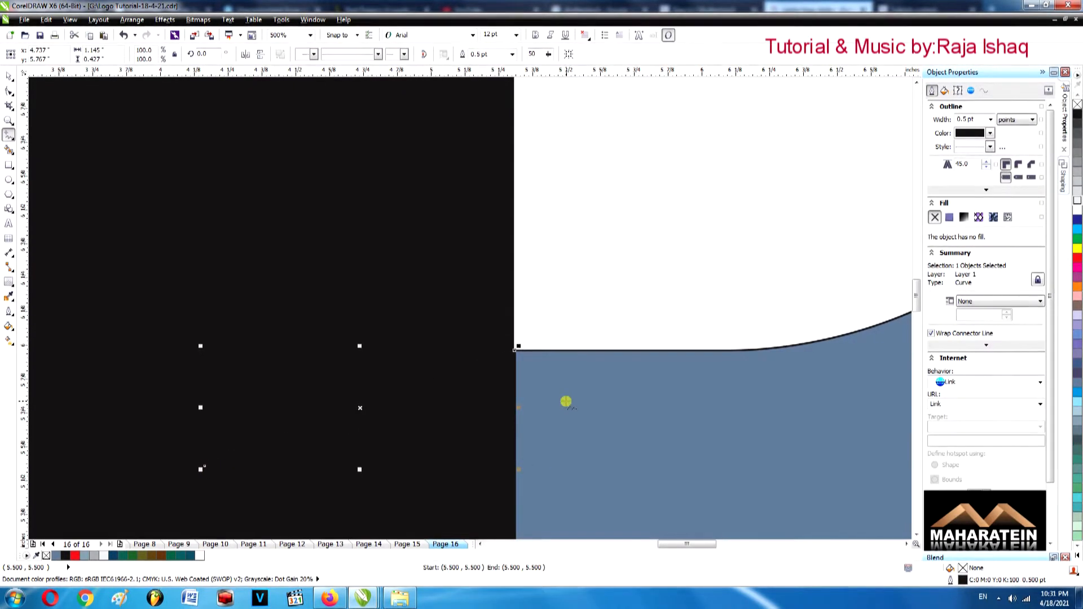
pyautogui.press('Escape')
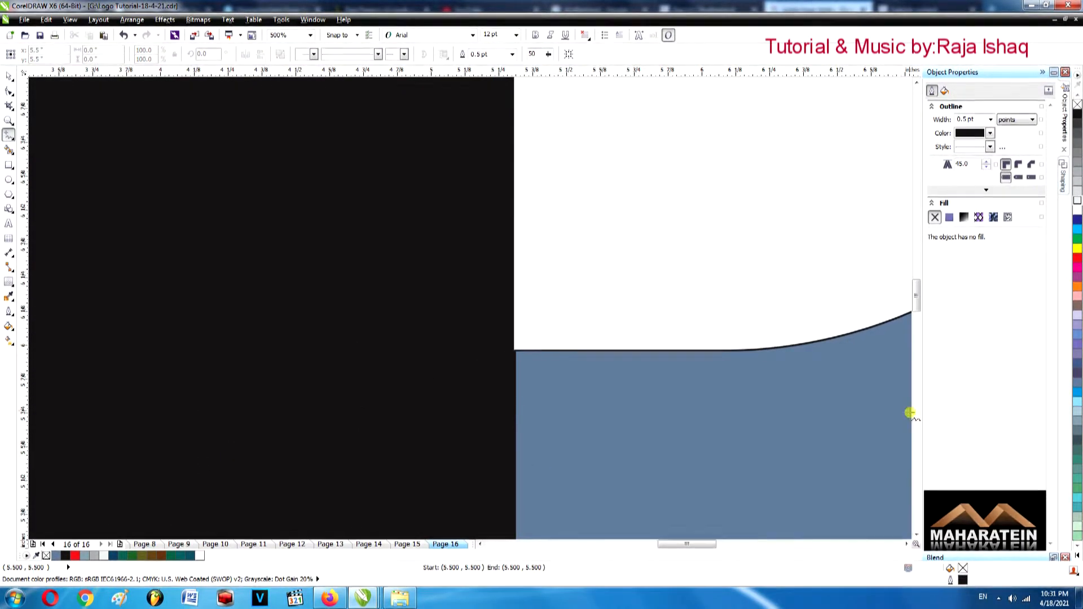
# Draw a slanted line about 3.775 inches wide and 0.817 inches high from outside the lower serif's outer corner through the counter's lower stem-side corner.
pyautogui.click(917, 538)
pyautogui.click(917, 537)
pyautogui.click(917, 538)
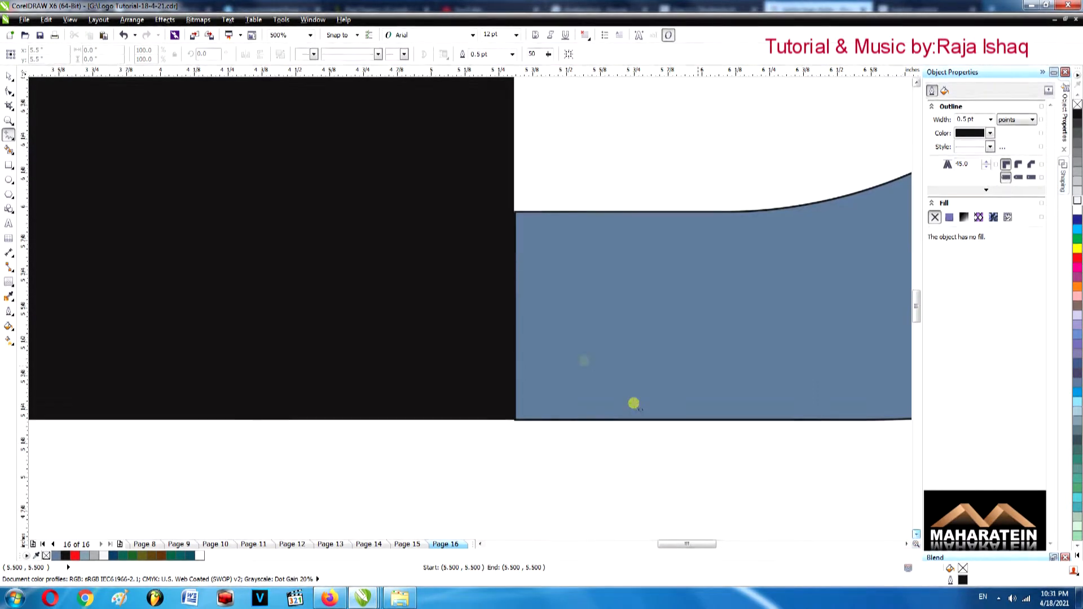
pyautogui.scroll(-1, 575, 356)
pyautogui.scroll(-1, 145, 312)
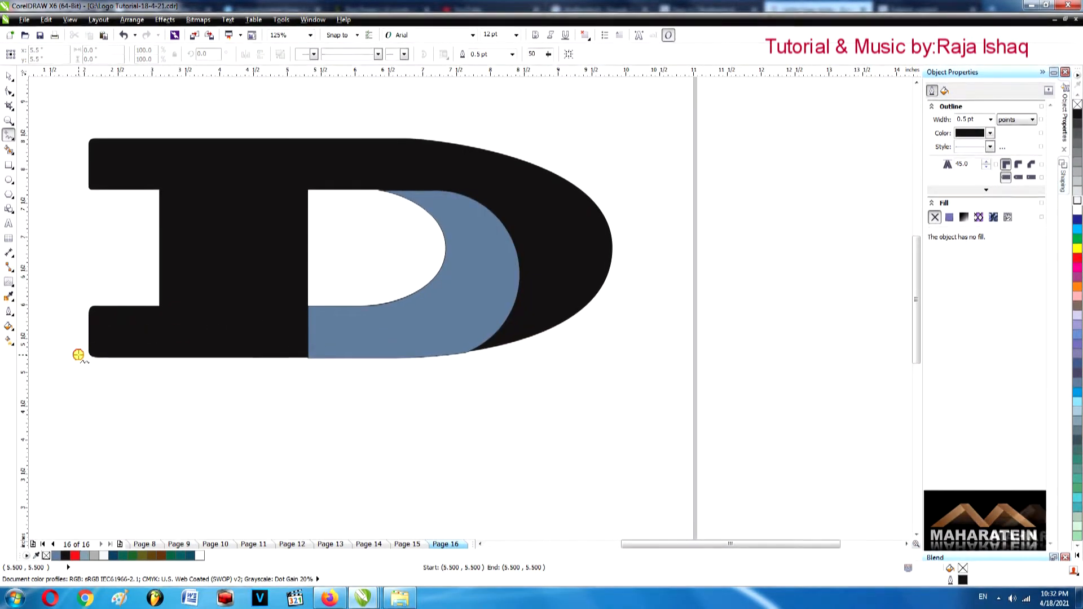
pyautogui.click(334, 300)
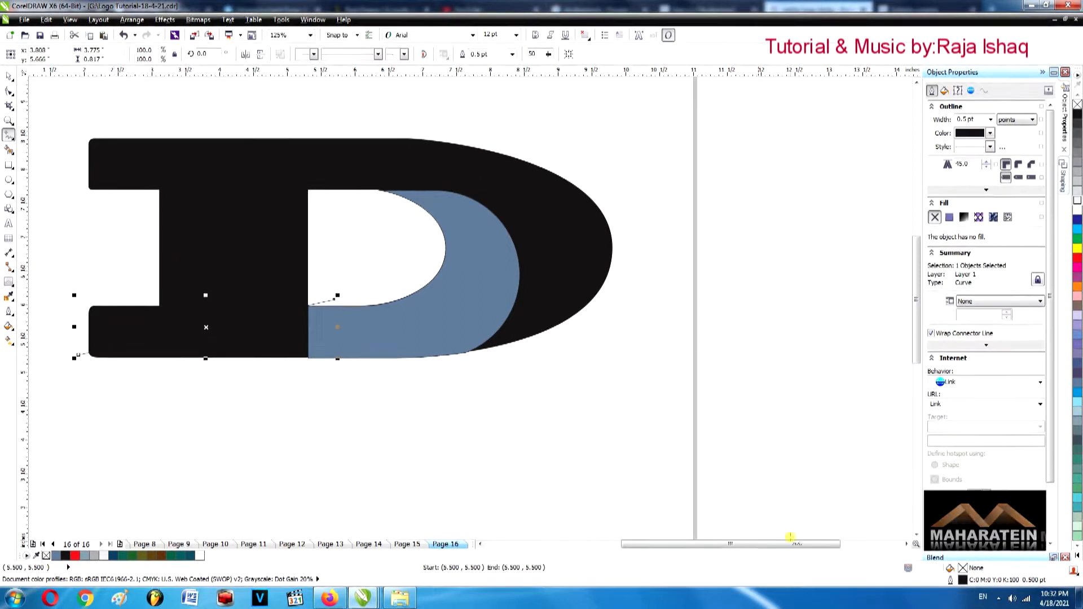
pyautogui.click(482, 544)
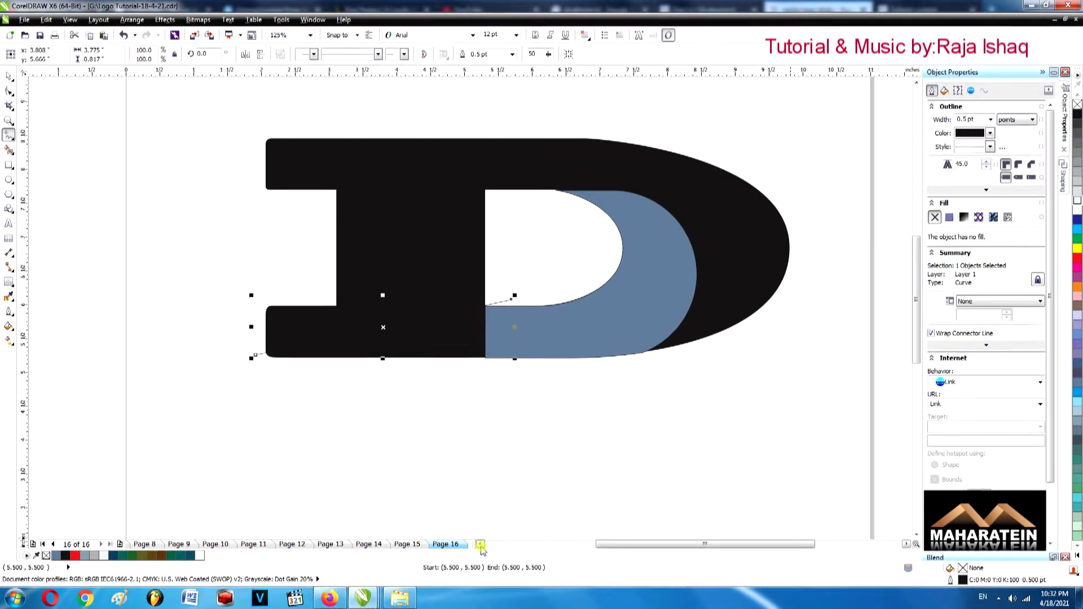
# Set the slanted line's outline colour to white (C0 M0 Y0 K0).
pyautogui.click(10, 76)
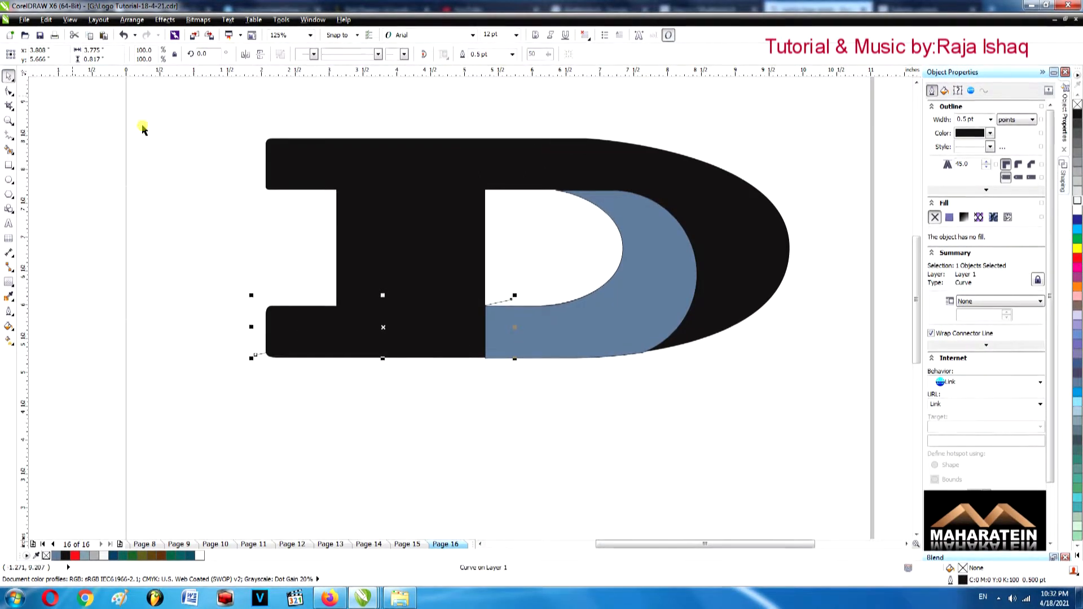
pyautogui.click(8, 311)
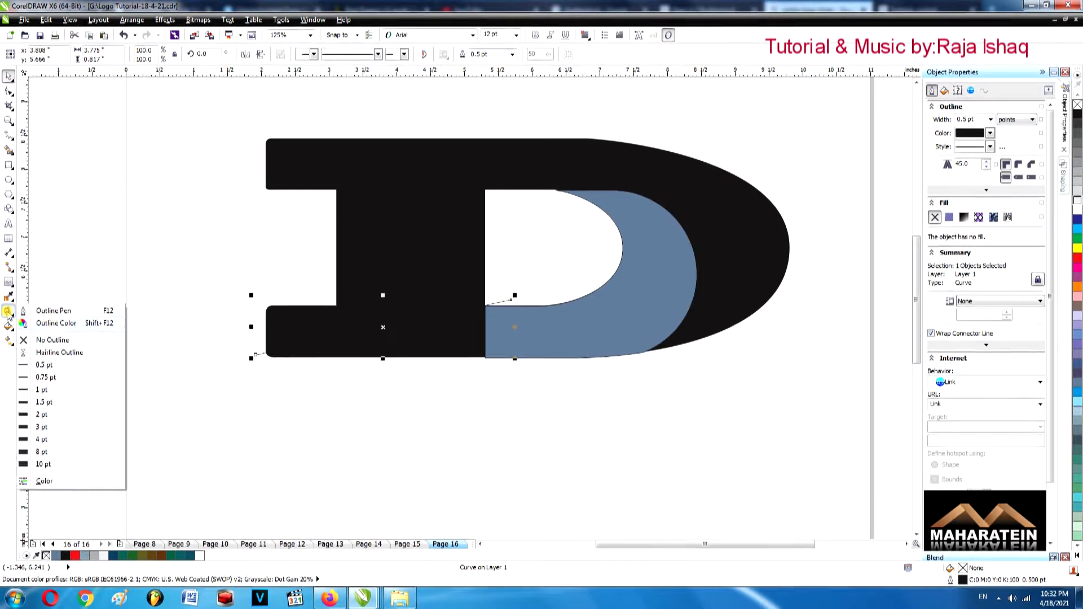
pyautogui.click(53, 323)
pyautogui.click(807, 338)
pyautogui.click(895, 464)
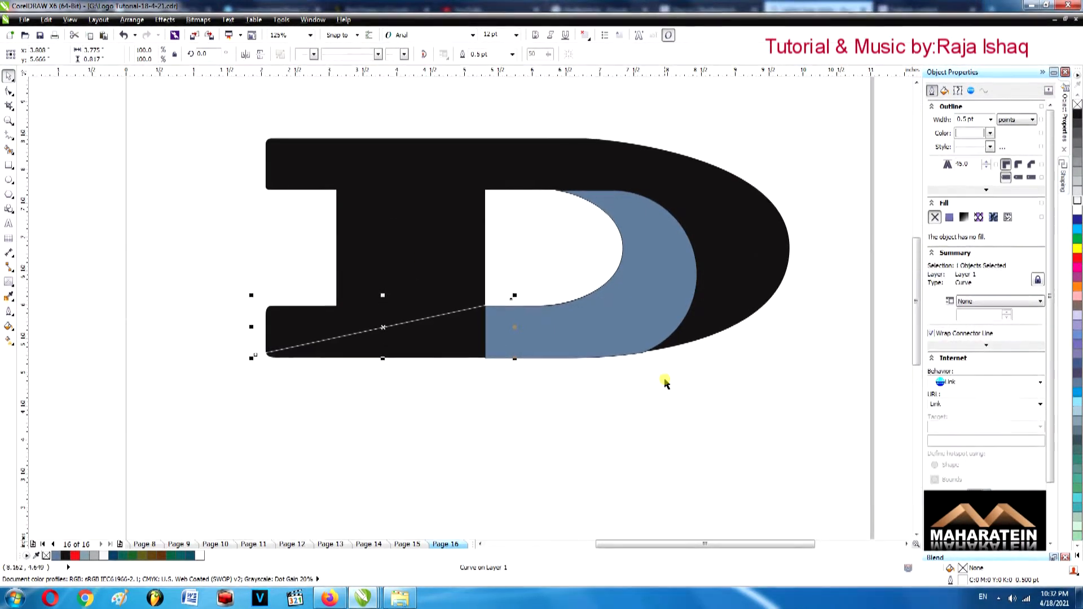
# Convert the white line to a curve and bend it slightly upward with the Shape tool.
pyautogui.press('F10')
pyautogui.click(391, 326)
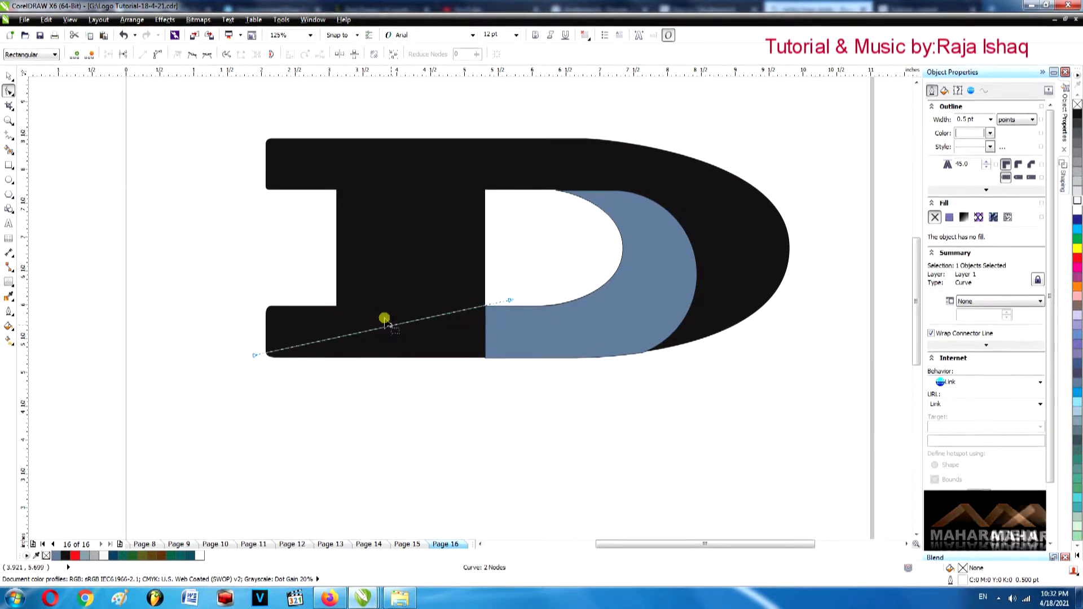
pyautogui.scroll(2, 412, 331)
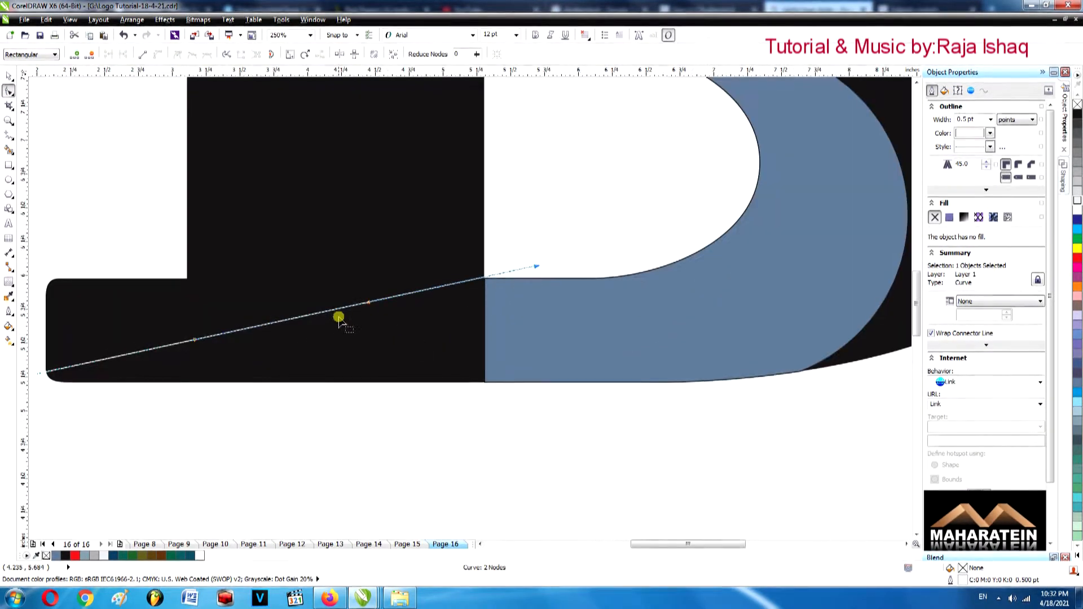
pyautogui.moveTo(332, 309); pyautogui.dragTo(321, 293)
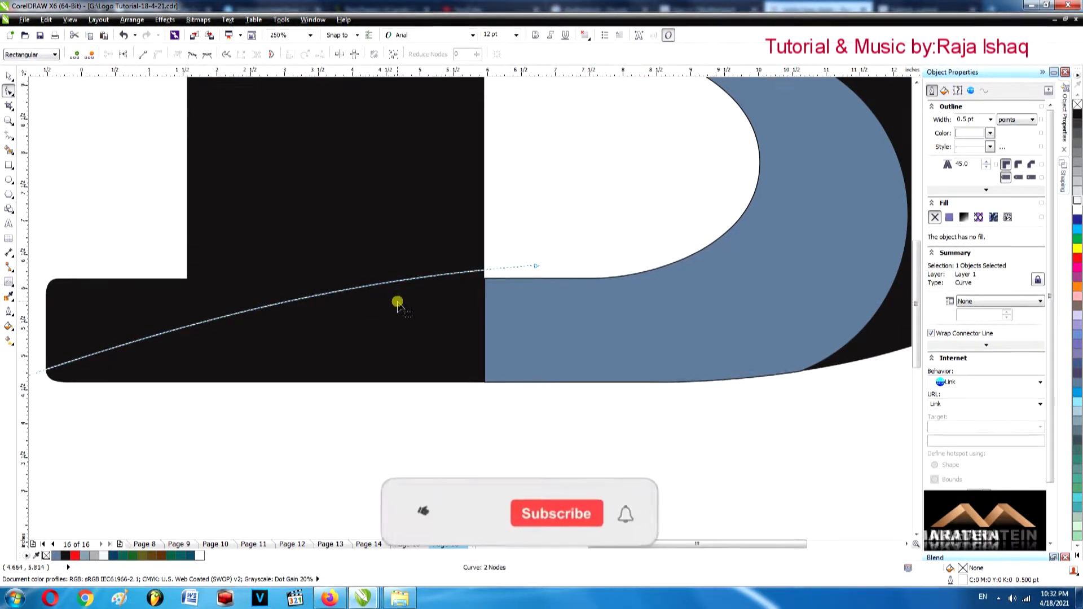
# Move the white-outlined rectangle beside the stem slightly outward and down, to about X 0.423 and Y 6.683 inches.
pyautogui.scroll(-2, 397, 302)
pyautogui.click(8, 77)
pyautogui.click(229, 265)
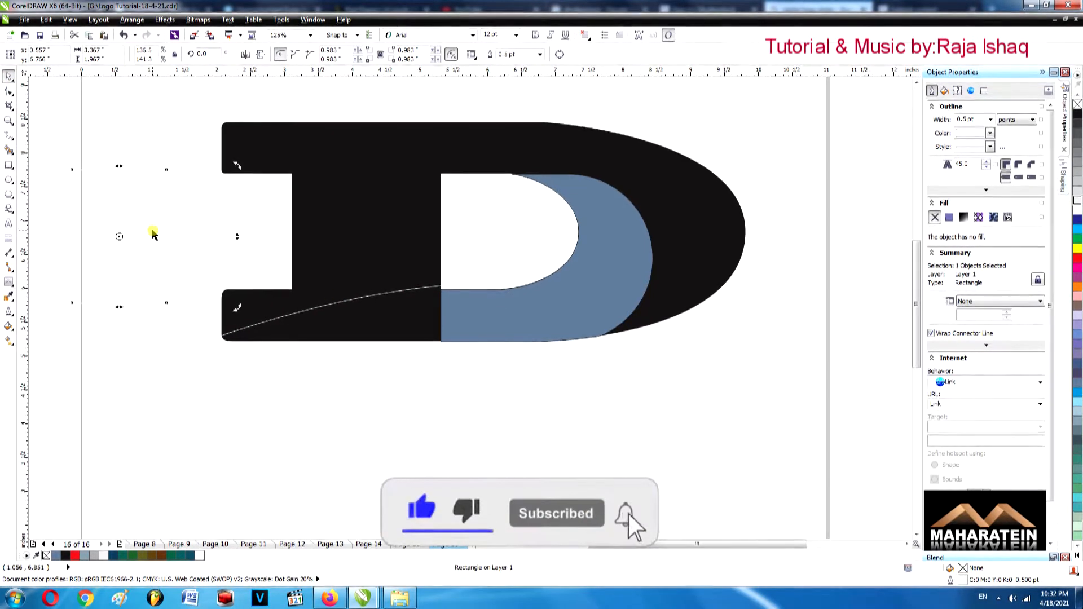
pyautogui.moveTo(153, 230)
pyautogui.mouseDown()
pyautogui.moveTo(138, 248)
pyautogui.moveTo(144, 236)
pyautogui.mouseUp()
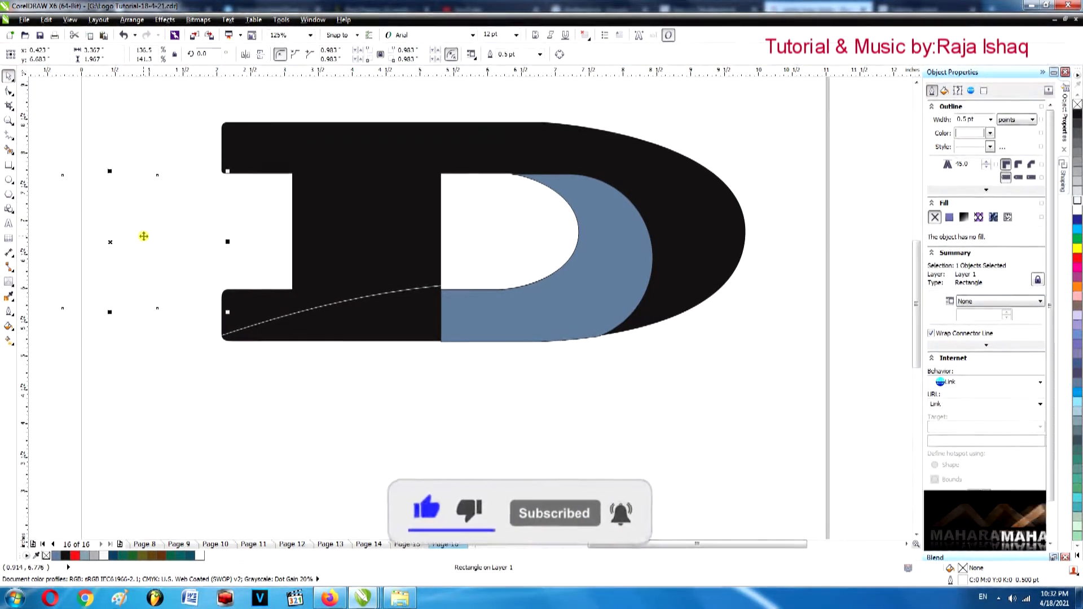
pyautogui.click(142, 236)
# Lower the white curve's end node inside the counter so the curve passes through the counter's lower stem-side corner.
pyautogui.scroll(4, 387, 275)
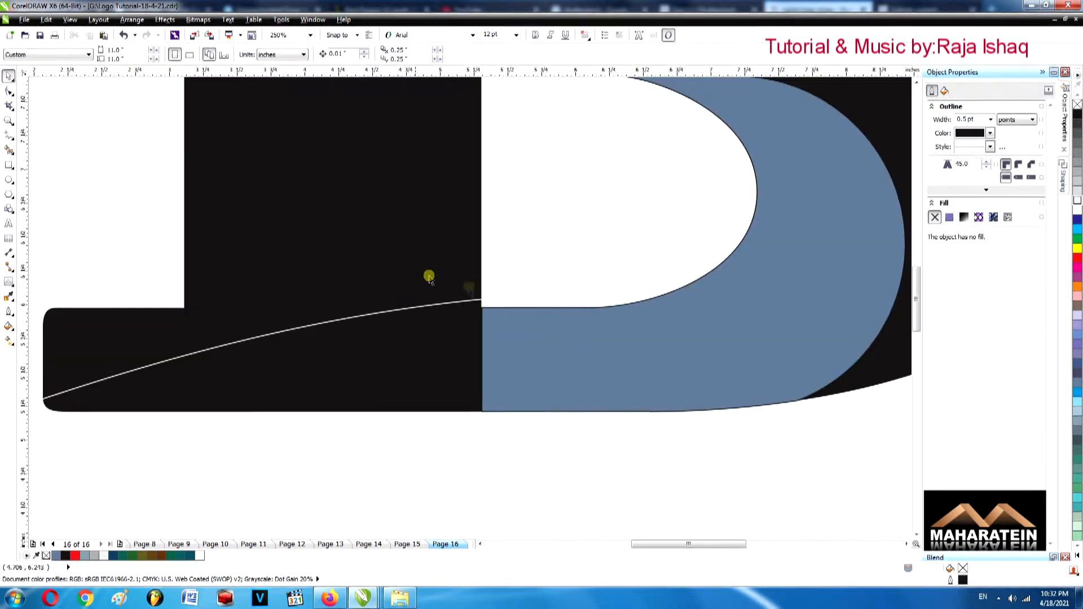
pyautogui.click(491, 312)
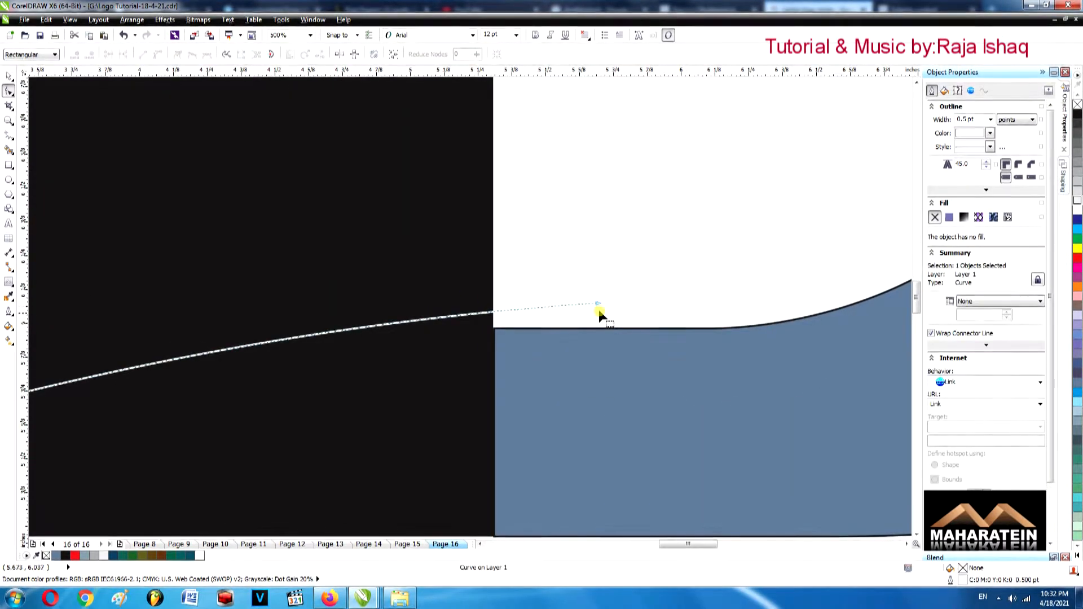
pyautogui.moveTo(600, 310); pyautogui.dragTo(596, 321)
pyautogui.scroll(-4, 468, 366)
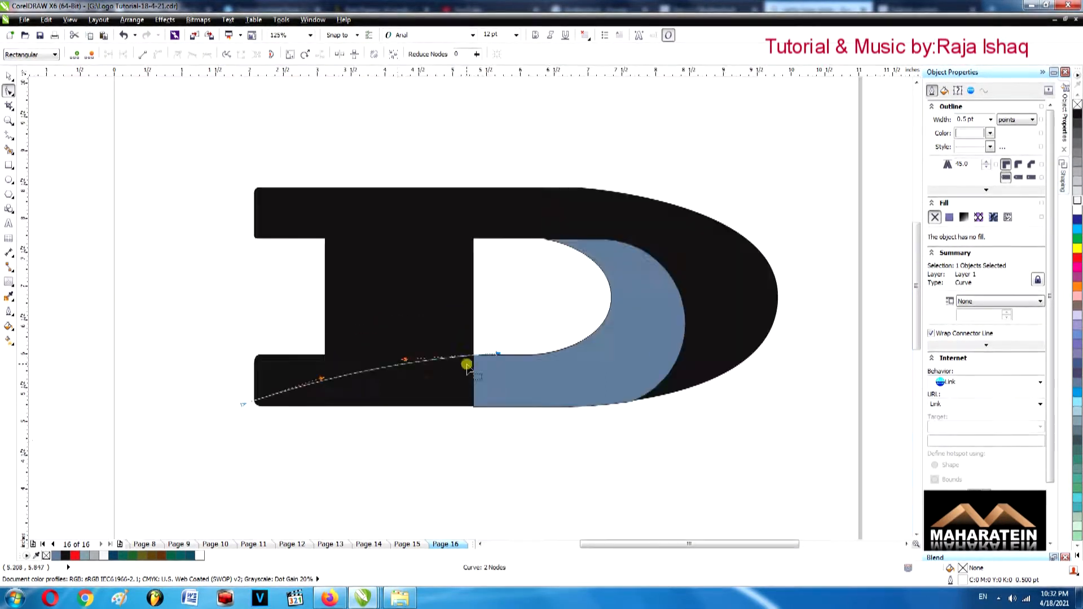
# Raise the white curve's control handle in the lower serif slightly and shift its outer end node down and outward toward the serif's lower corner.
pyautogui.scroll(2, 259, 418)
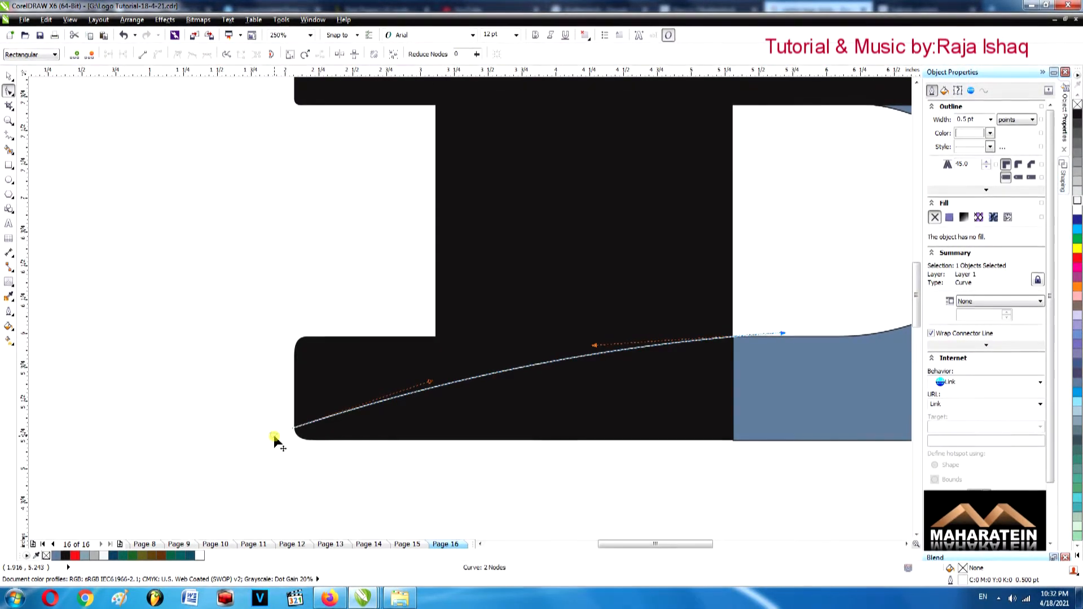
pyautogui.moveTo(432, 383); pyautogui.dragTo(430, 374)
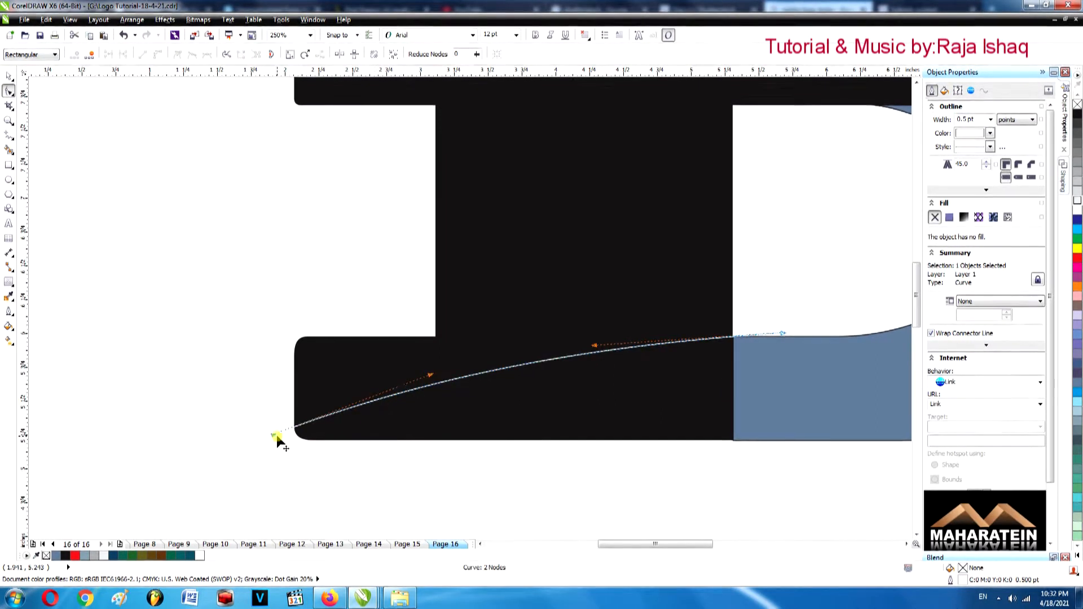
pyautogui.moveTo(279, 437); pyautogui.dragTo(273, 442)
pyautogui.scroll(-2, 649, 440)
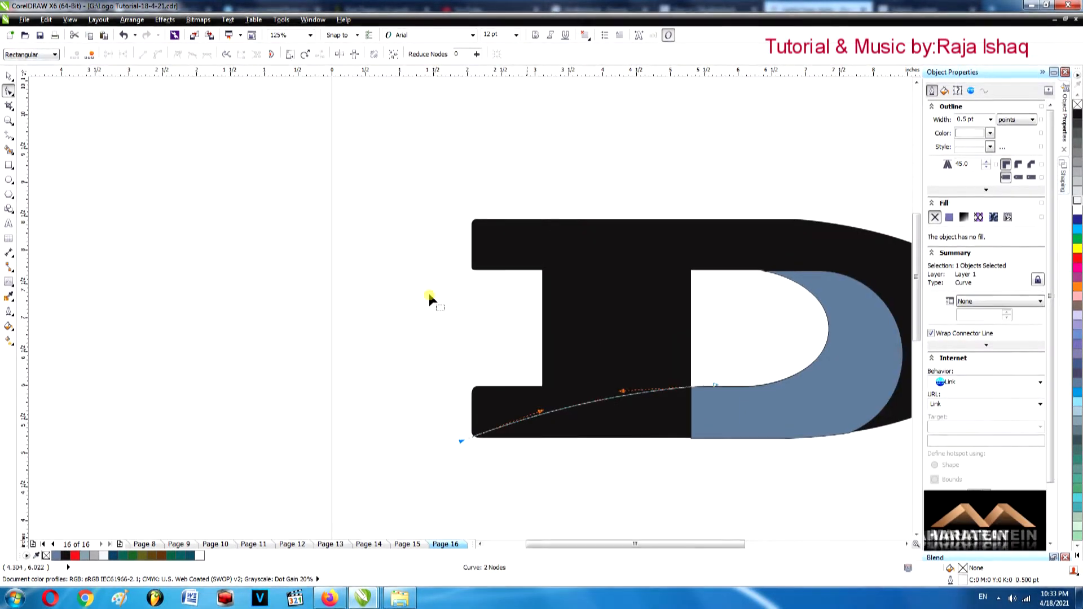
# Smart-fill the area of the D's foot below the white curve with grey-blue (C40 M20 Y0 K40) and a 0.5 pt black outline.
pyautogui.click(8, 151)
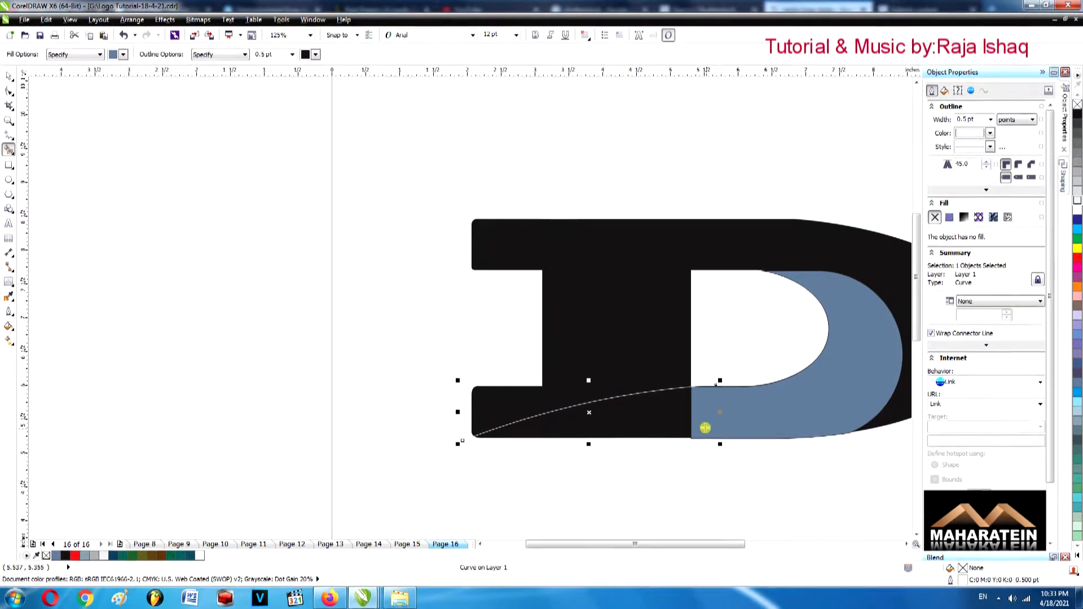
pyautogui.click(667, 418)
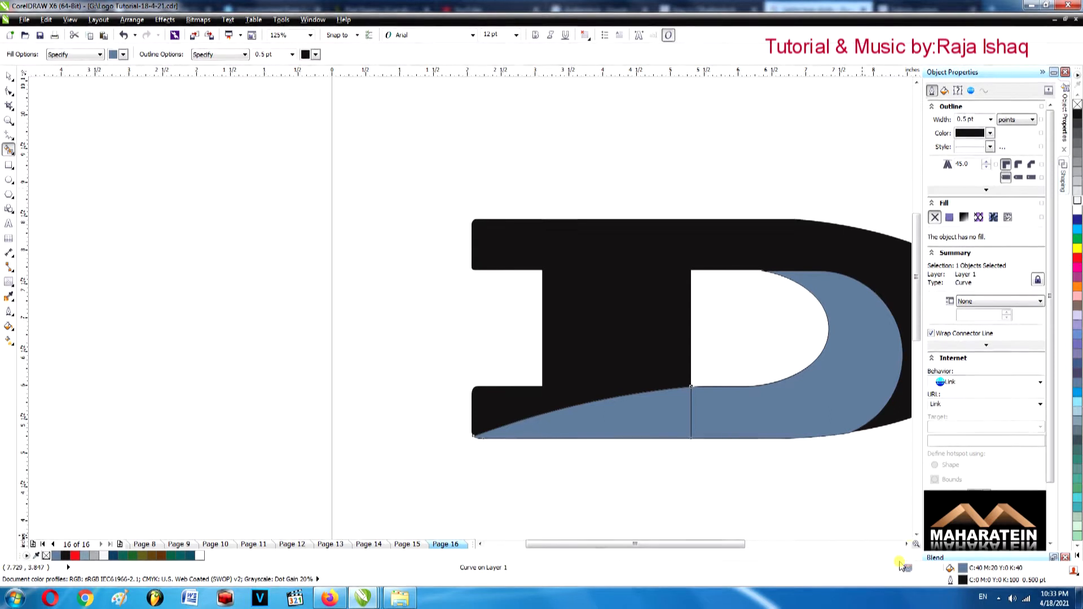
pyautogui.click(906, 544)
pyautogui.click(906, 544)
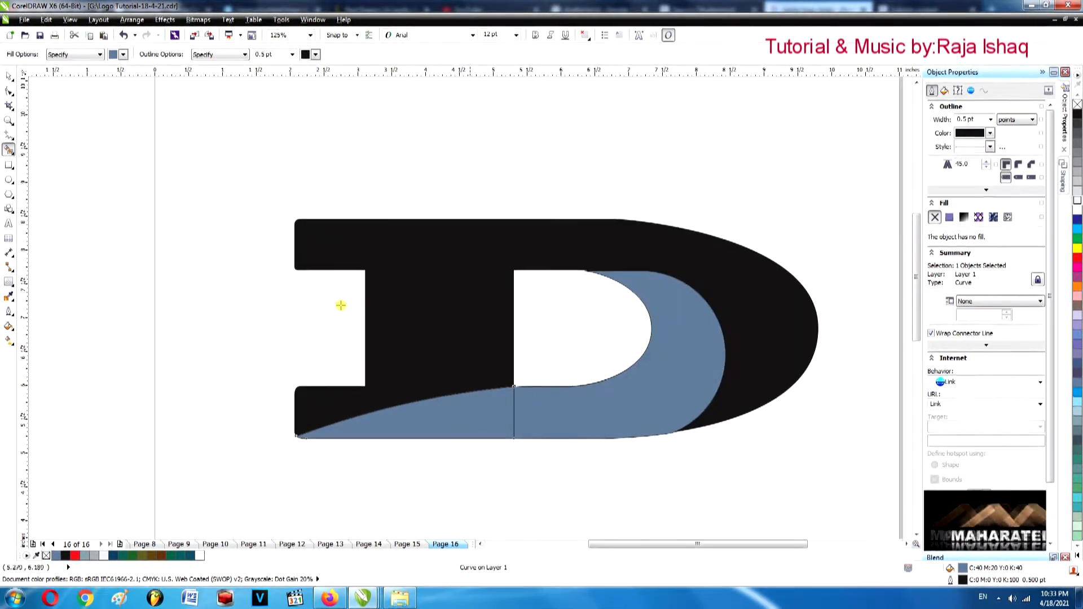
# Cut the grey-blue foot section, move the white curve off the D to about X 0.403 and Y 6.233 inches, and paste the section back.
pyautogui.click(9, 76)
pyautogui.click(340, 331)
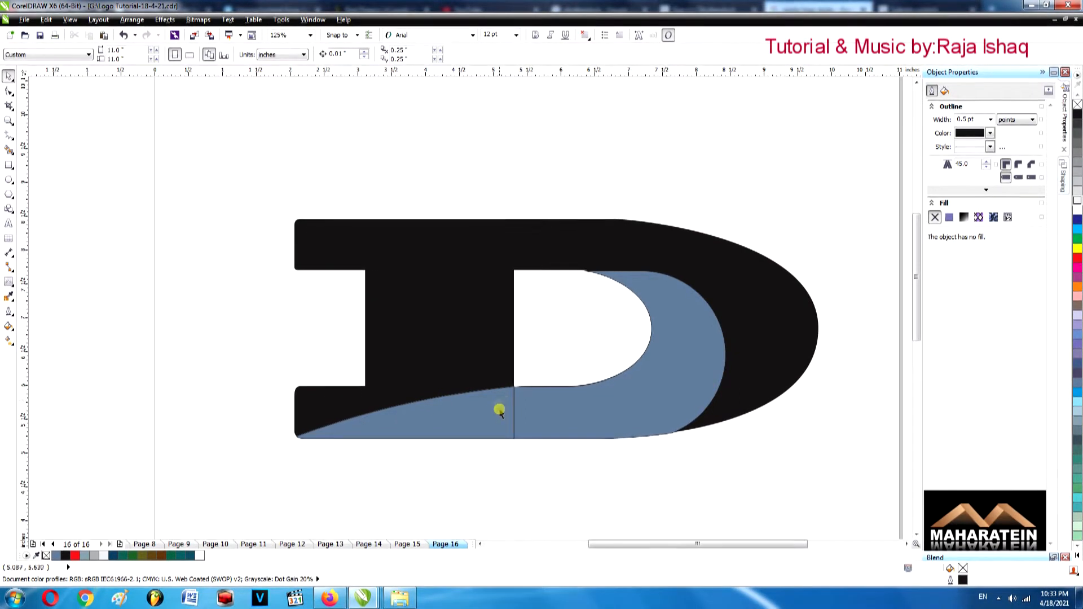
pyautogui.click(471, 411)
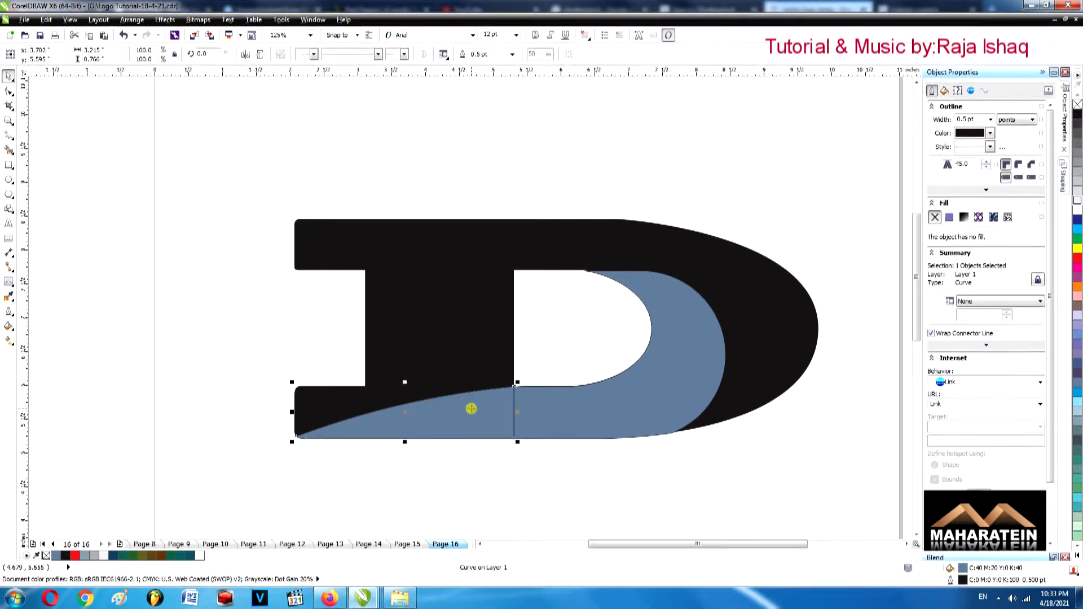
pyautogui.press('Delete')
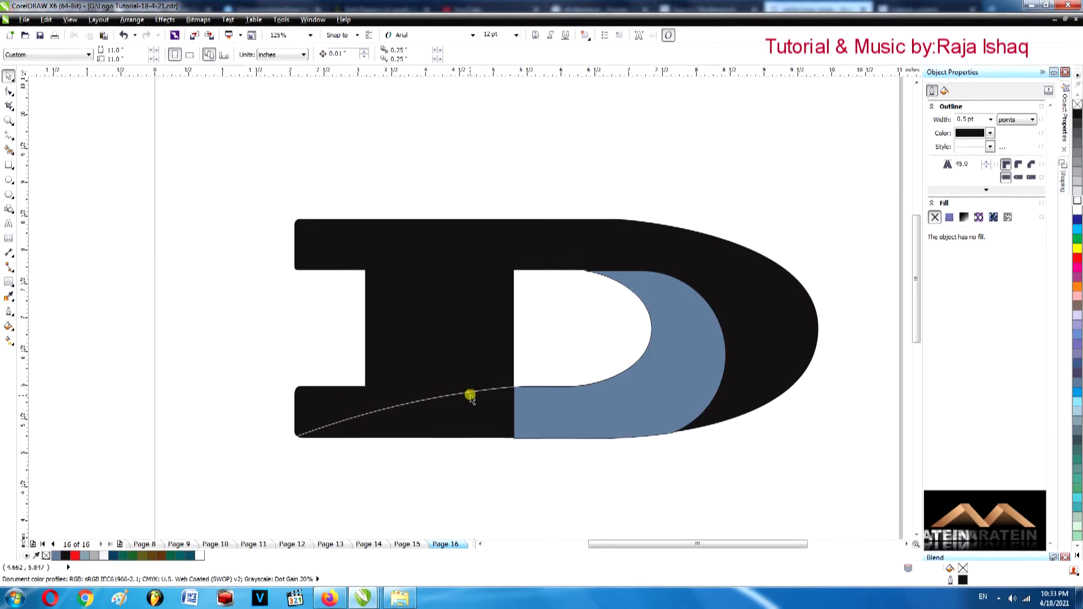
pyautogui.click(471, 397)
pyautogui.moveTo(471, 397); pyautogui.dragTo(236, 351)
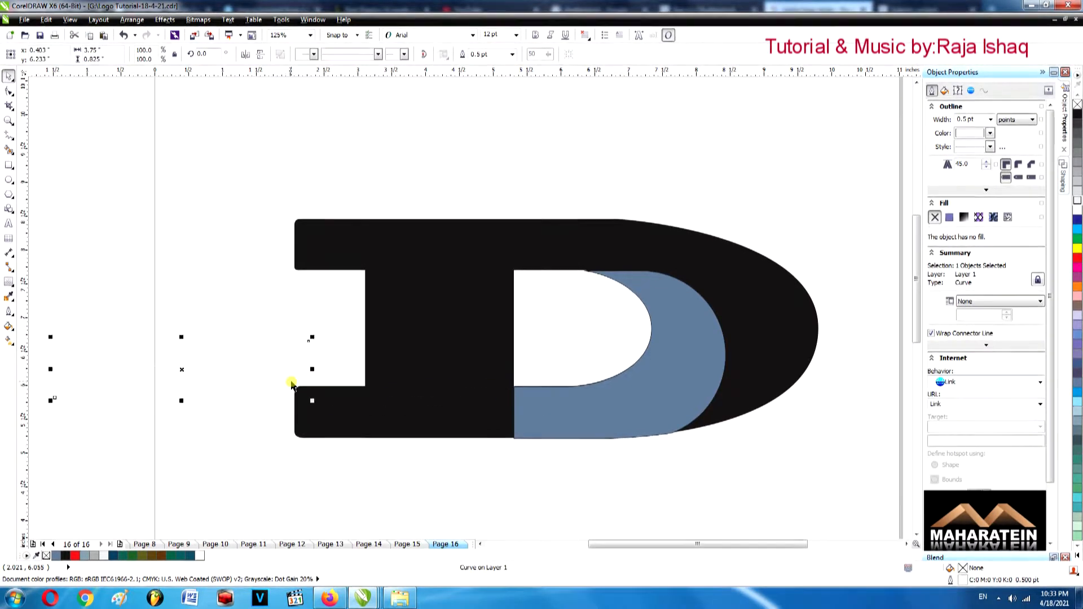
pyautogui.hotkey('ctrl', 'v')
pyautogui.click(276, 334)
pyautogui.moveTo(339, 430); pyautogui.dragTo(350, 498)
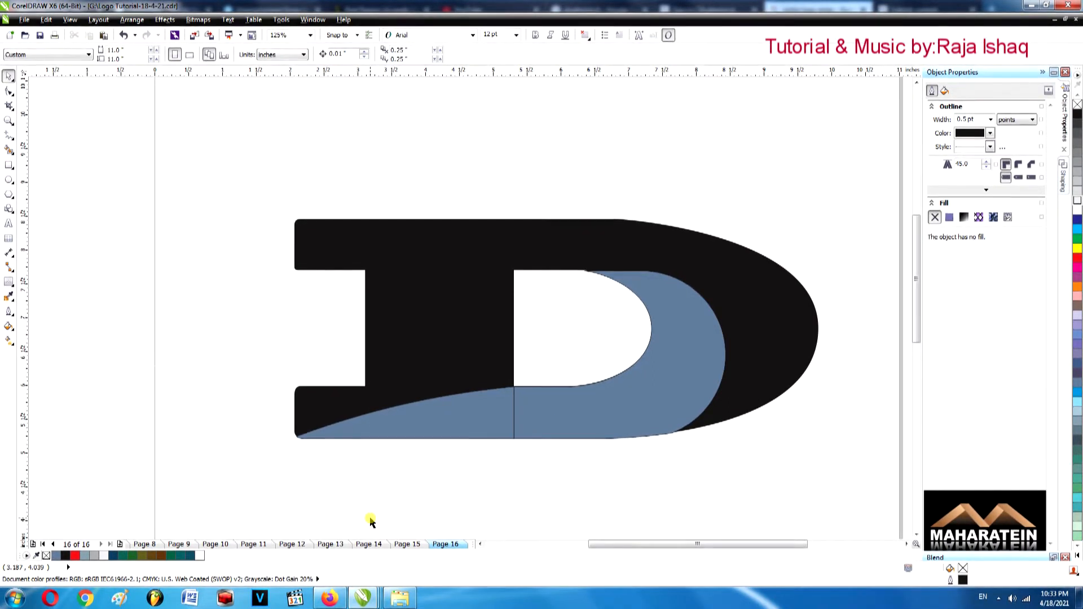
# Try to stretch the grey-blue foot section toward the bowl section to 104% width, and undo the stretch.
pyautogui.click(510, 416)
pyautogui.moveTo(517, 411); pyautogui.dragTo(527, 413)
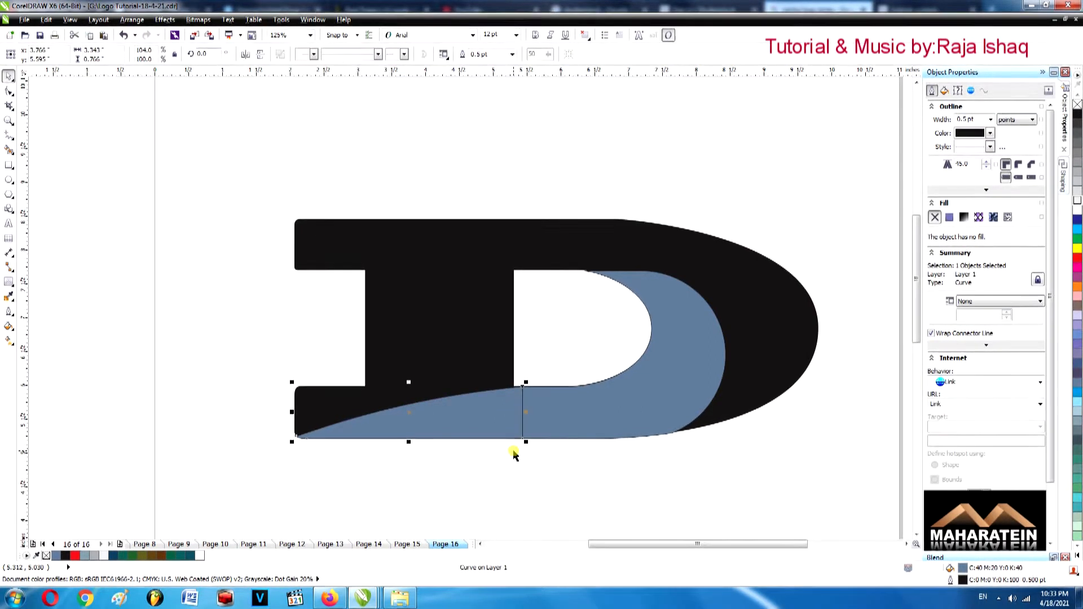
pyautogui.hotkey('ctrl', 'z')
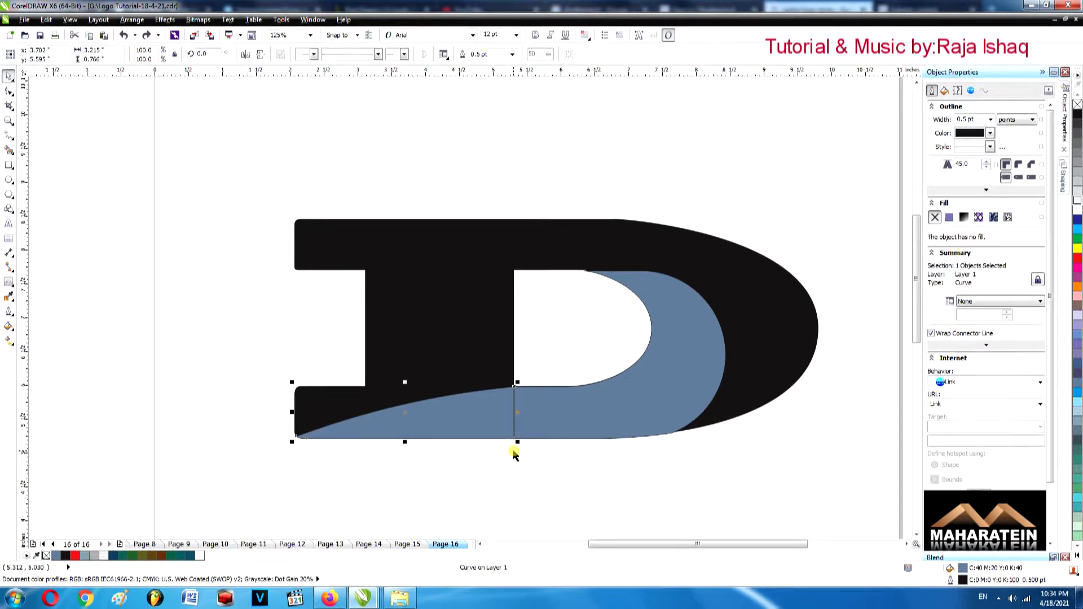
# Undo the foot section's pasting and the white curve's move to check the curve on the letter, and redo both.
pyautogui.click(636, 479)
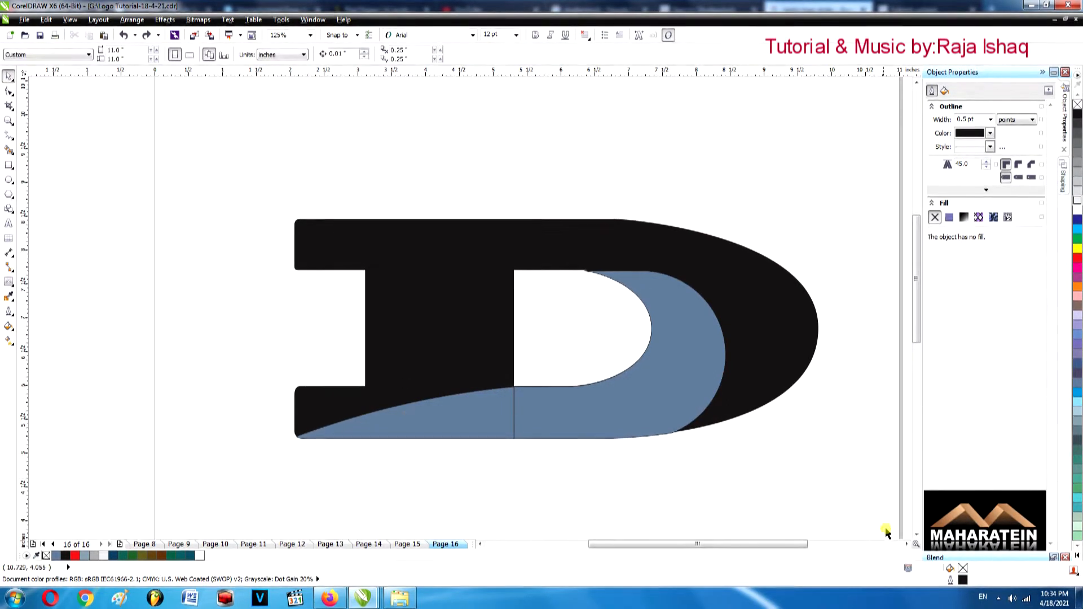
pyautogui.hscroll(2, 885, 533)
pyautogui.scroll(-1, 911, 533)
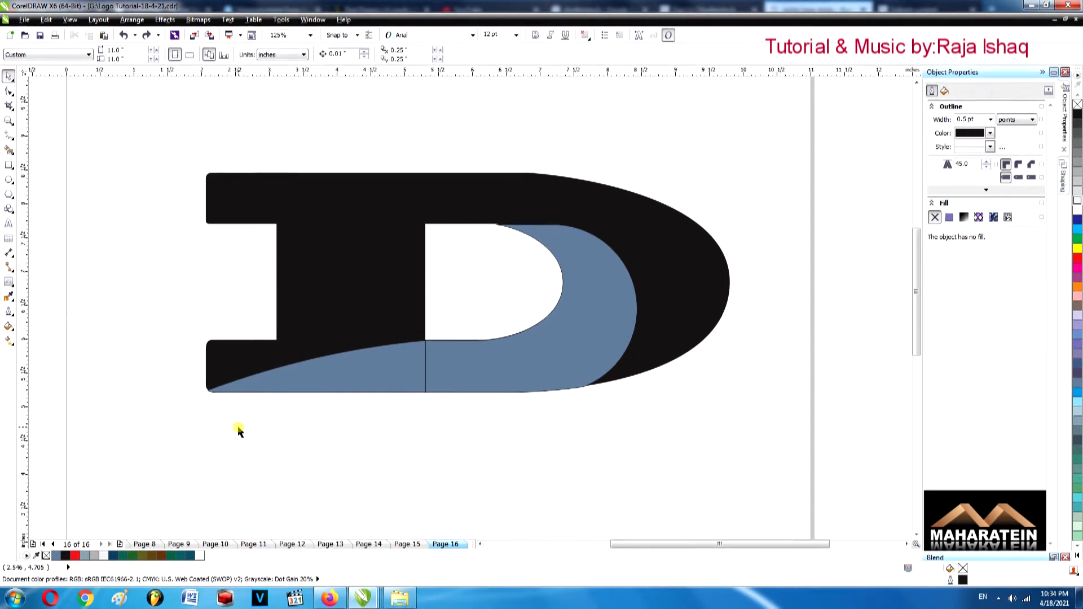
pyautogui.hotkey('ctrl', 'z')
pyautogui.hotkey('ctrl', 'z')
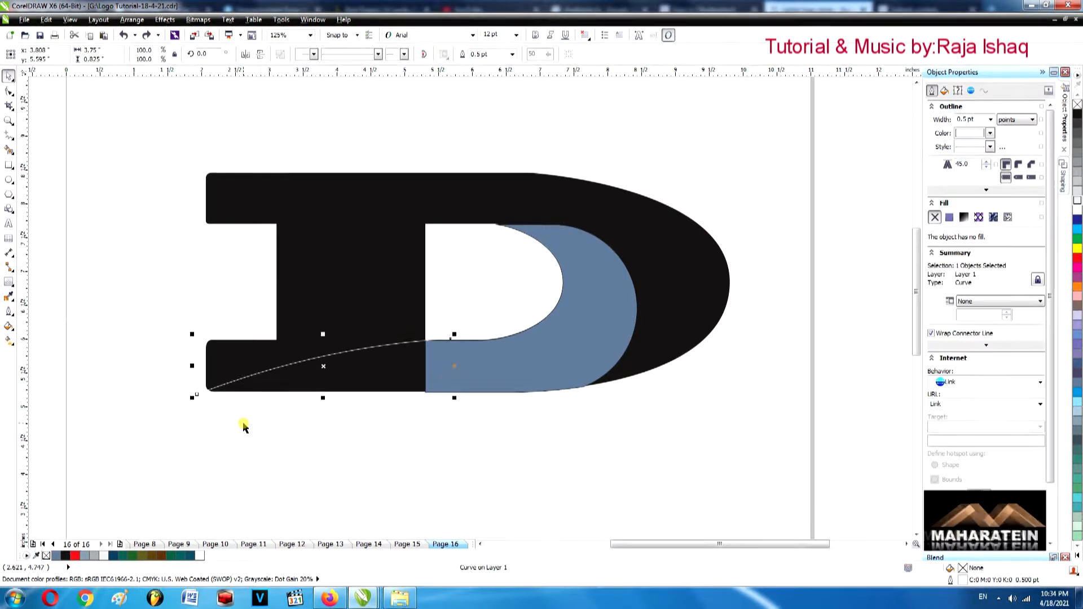
pyautogui.click(273, 414)
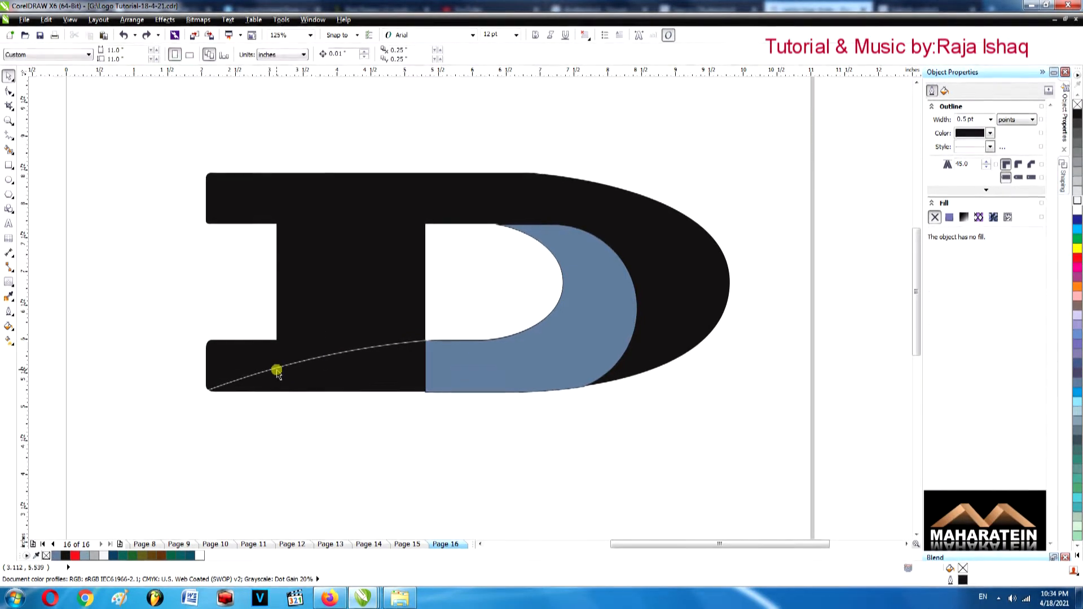
pyautogui.click(276, 370)
pyautogui.hotkey('ctrl', 'shift', 'z')
pyautogui.hotkey('ctrl', 'shift', 'z')
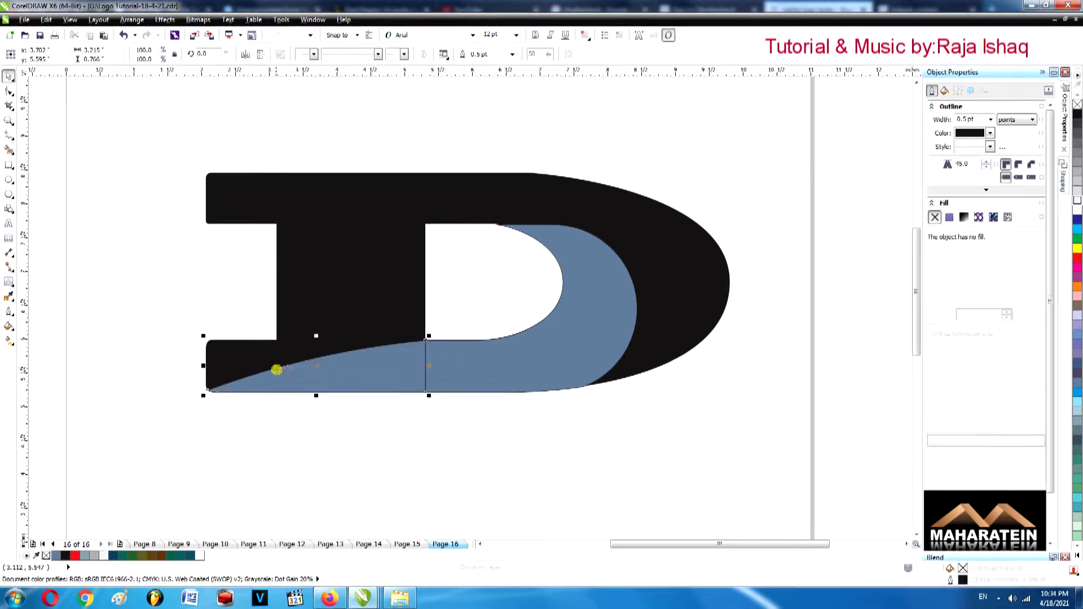
# Weld the grey-blue foot section and bowl section into a single curve.
pyautogui.click(515, 355)
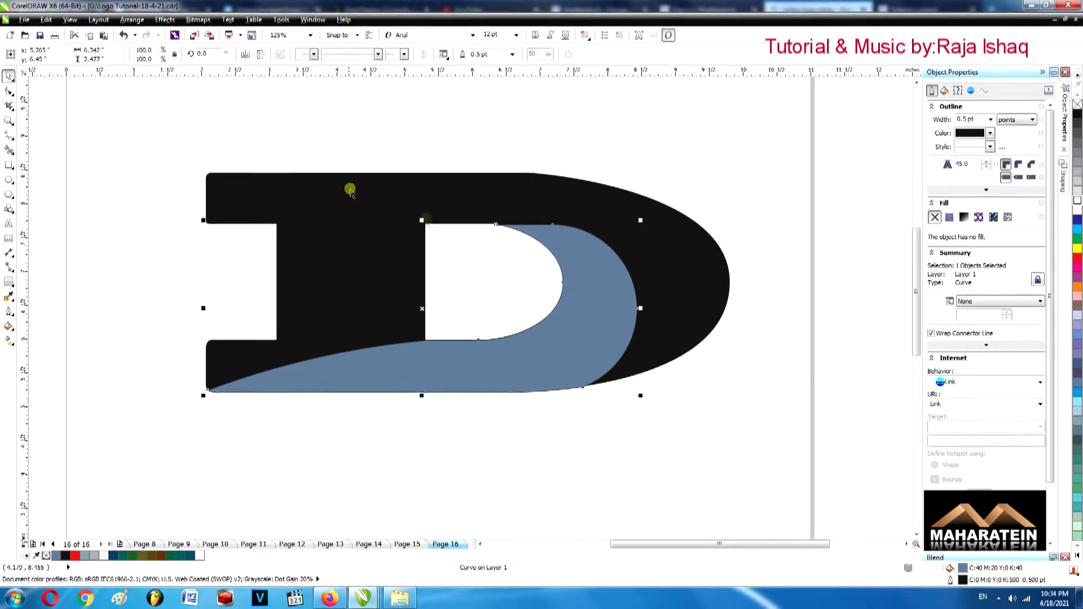
pyautogui.click(587, 164)
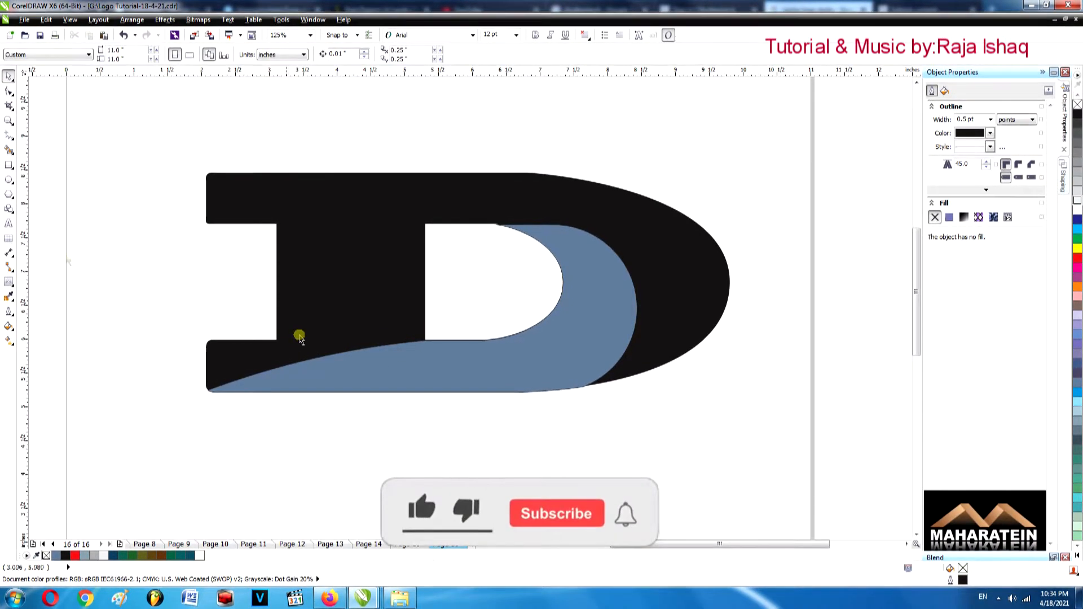
# Draw a rectangle about 1.25 by 2.375 inches over the D's lower serif, with one side aligned to the stem's outer edge.
pyautogui.press('F6')
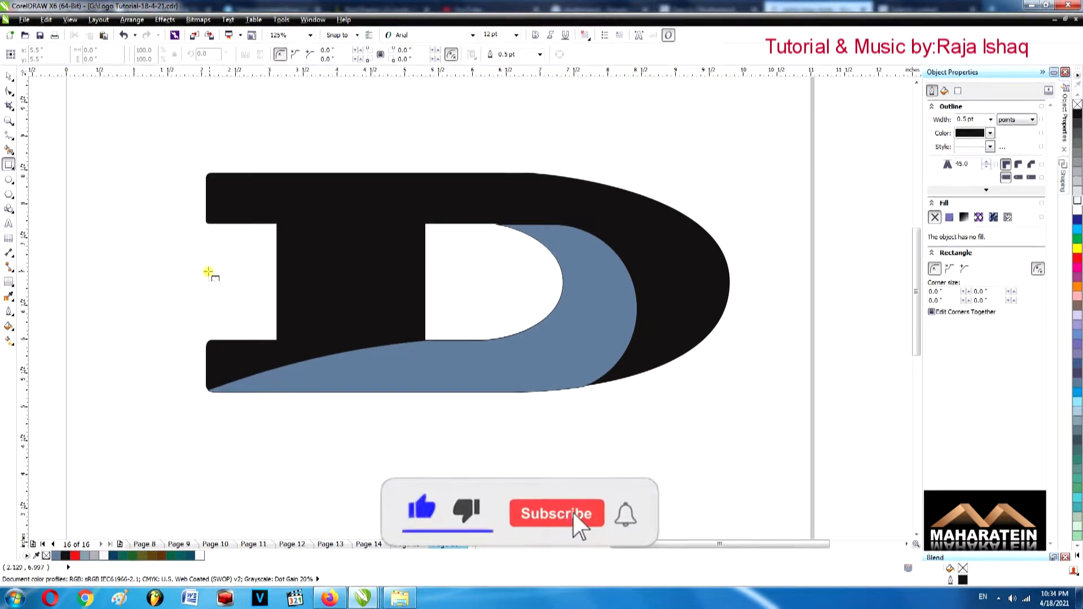
pyautogui.moveTo(192, 272); pyautogui.dragTo(277, 432)
pyautogui.press('space')
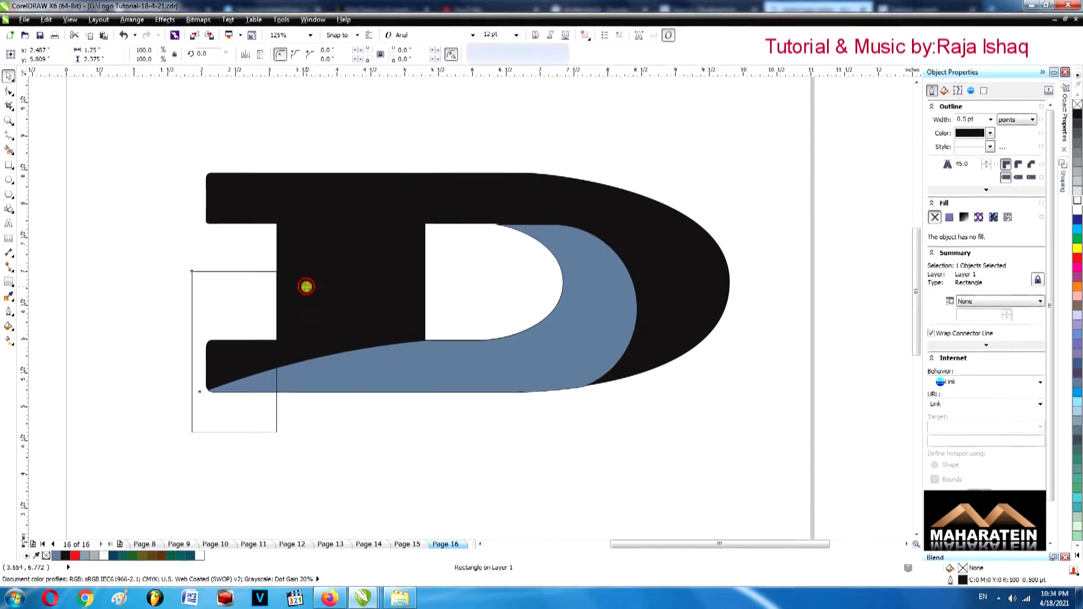
# Trim the lower serif off the black D with the rectangle and move the rectangle aside, clear of the letter.
pyautogui.keyDown('shift'); pyautogui.click(306, 287); pyautogui.keyUp('shift')
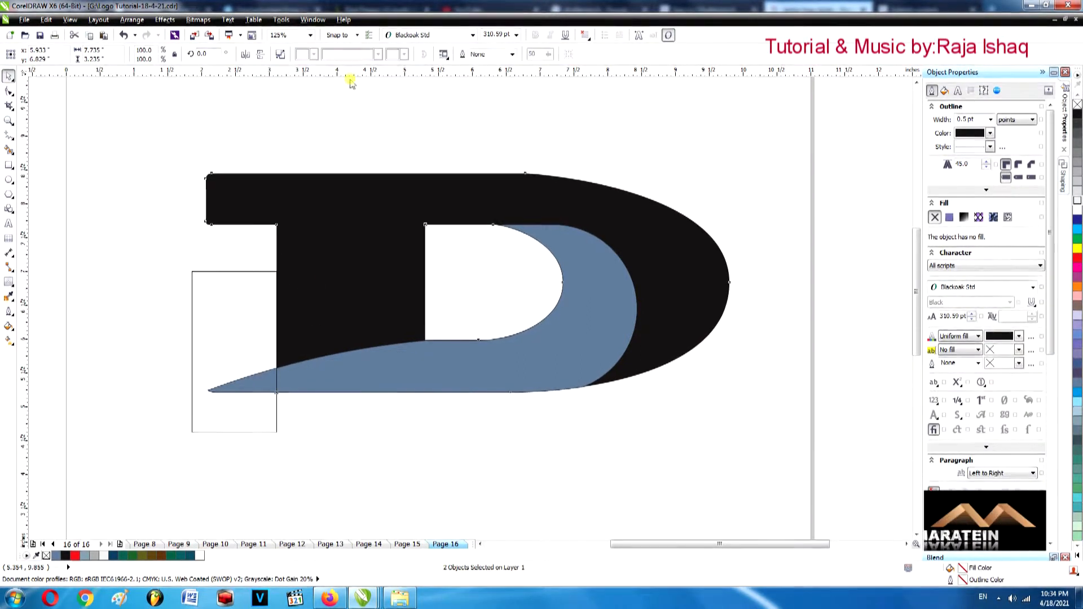
pyautogui.click(218, 209)
pyautogui.click(121, 319)
pyautogui.moveTo(229, 337); pyautogui.dragTo(116, 349)
pyautogui.click(338, 421)
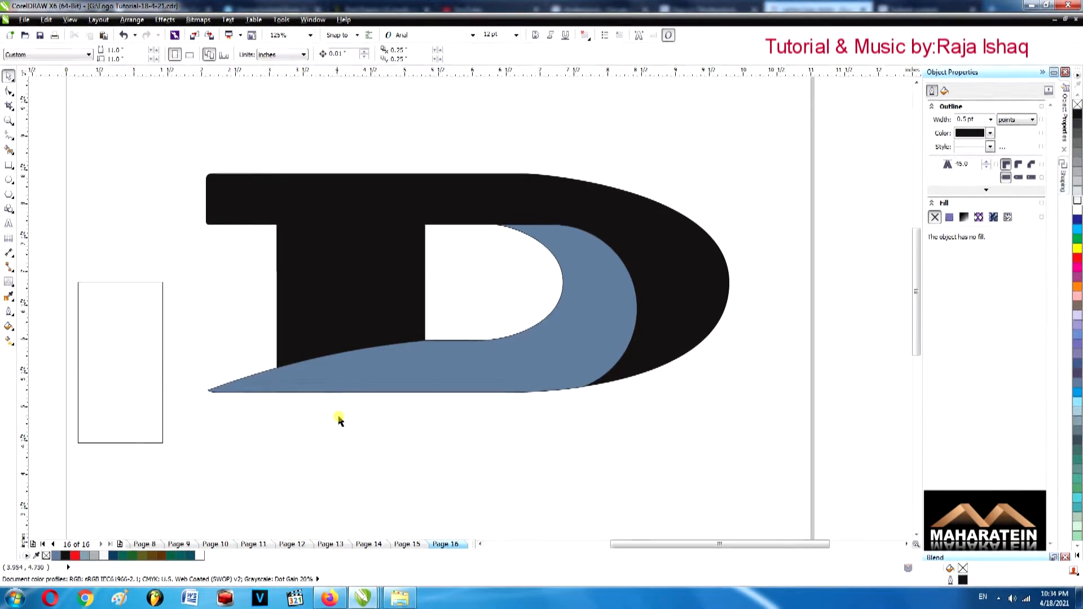
# Give the welded sweep a linear fountain fill running from red in the bowl to pale pink beyond its tip.
pyautogui.click(425, 367)
pyautogui.click(7, 326)
pyautogui.click(10, 339)
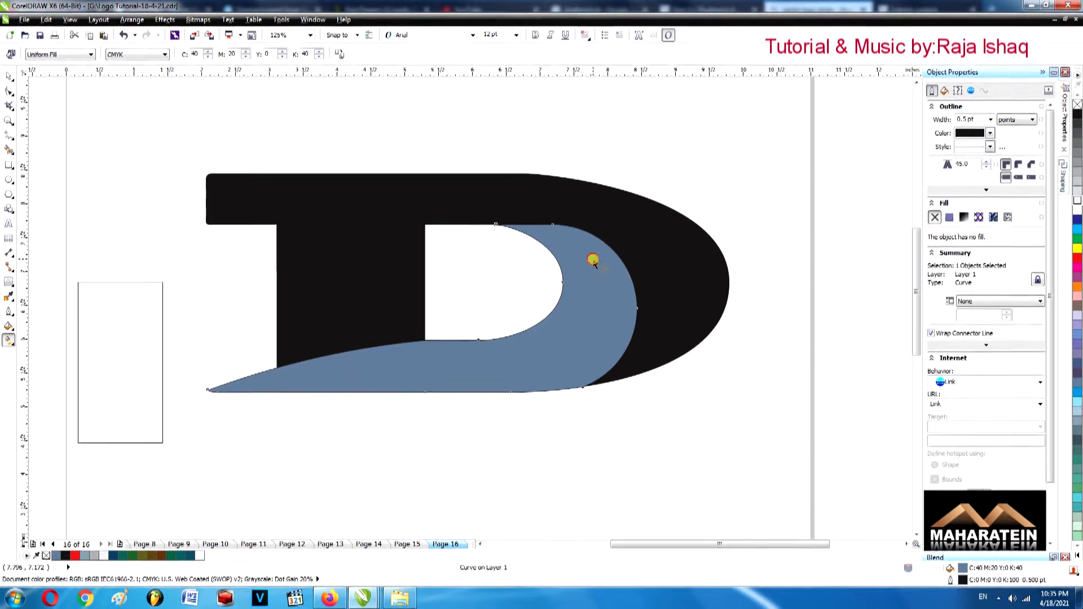
pyautogui.moveTo(579, 394); pyautogui.dragTo(569, 411)
pyautogui.moveTo(434, 431); pyautogui.dragTo(250, 424)
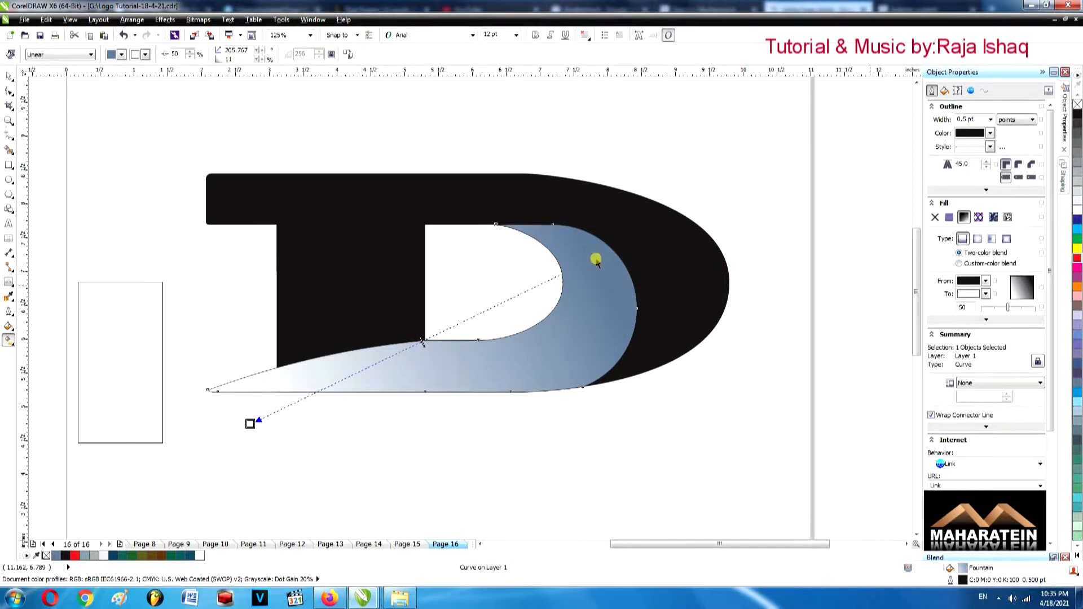
pyautogui.moveTo(597, 262); pyautogui.dragTo(593, 258)
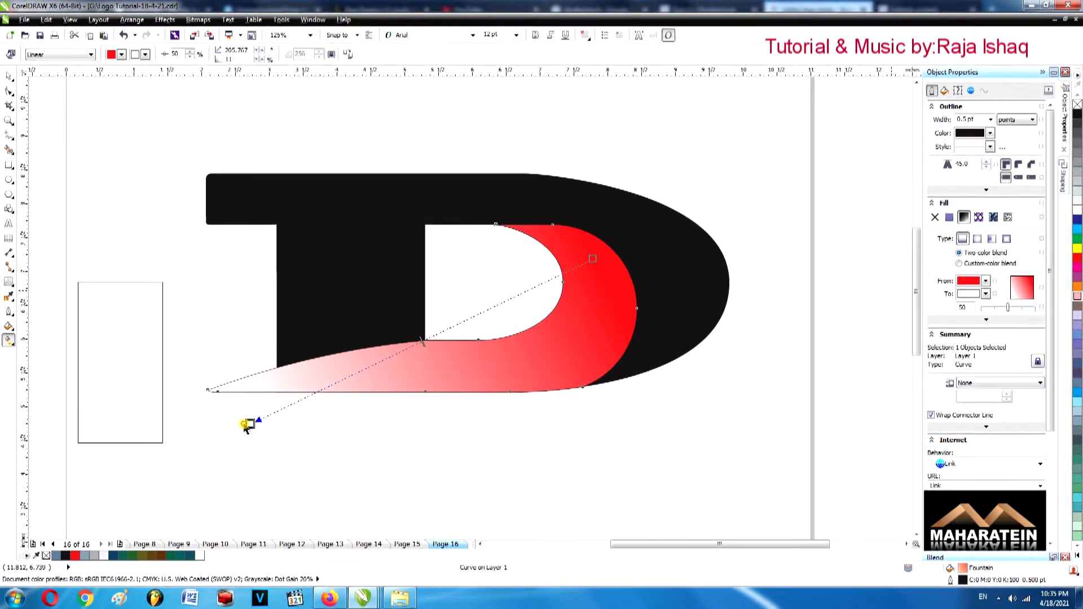
pyautogui.moveTo(247, 427); pyautogui.dragTo(250, 424)
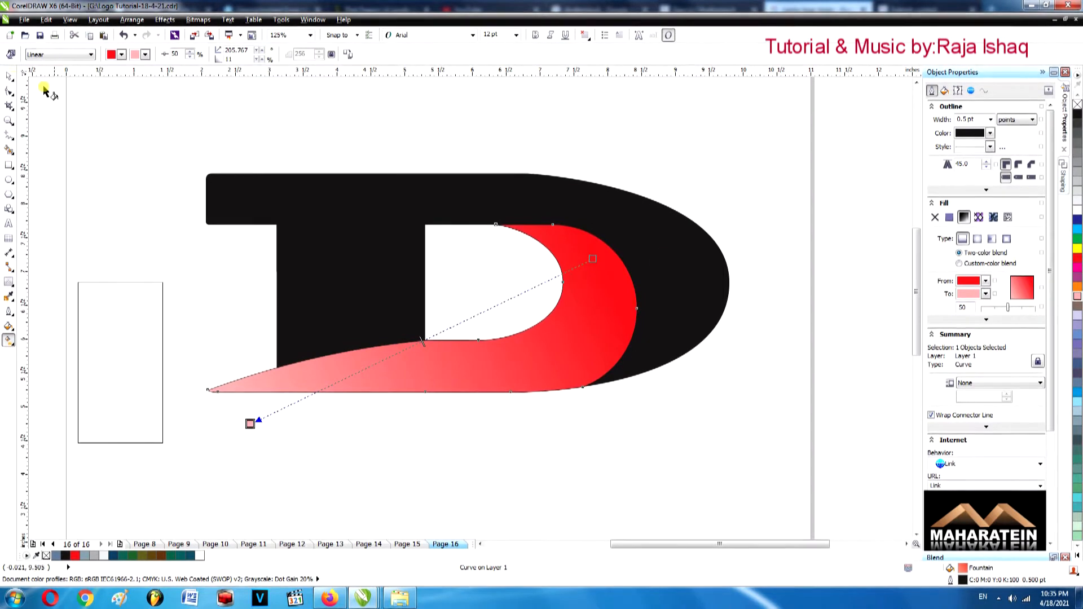
# Give the black D a hairline outline and remove its fill.
pyautogui.click(126, 115)
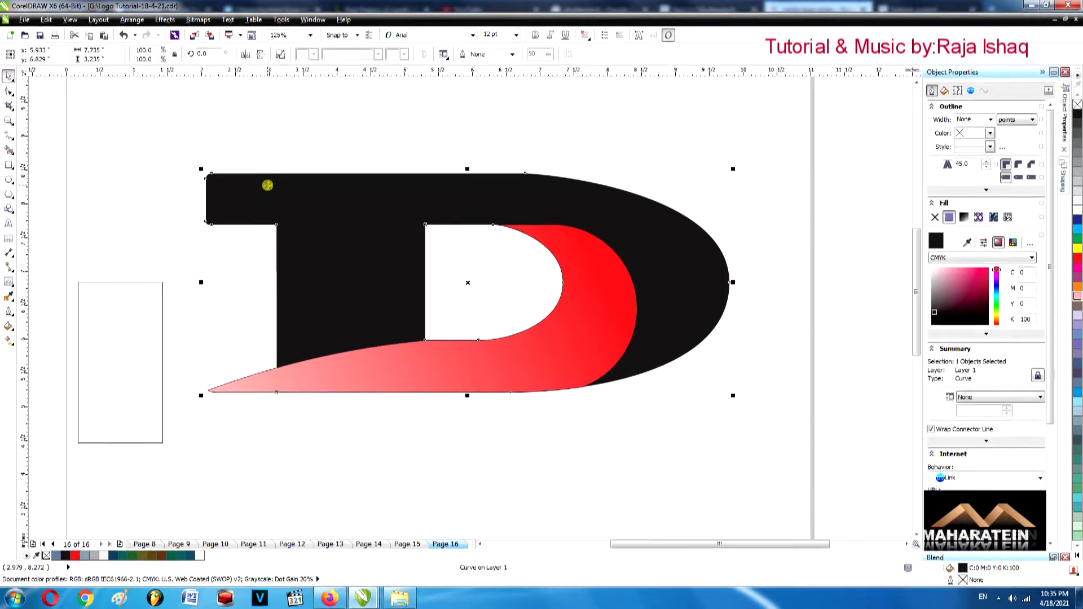
pyautogui.click(10, 313)
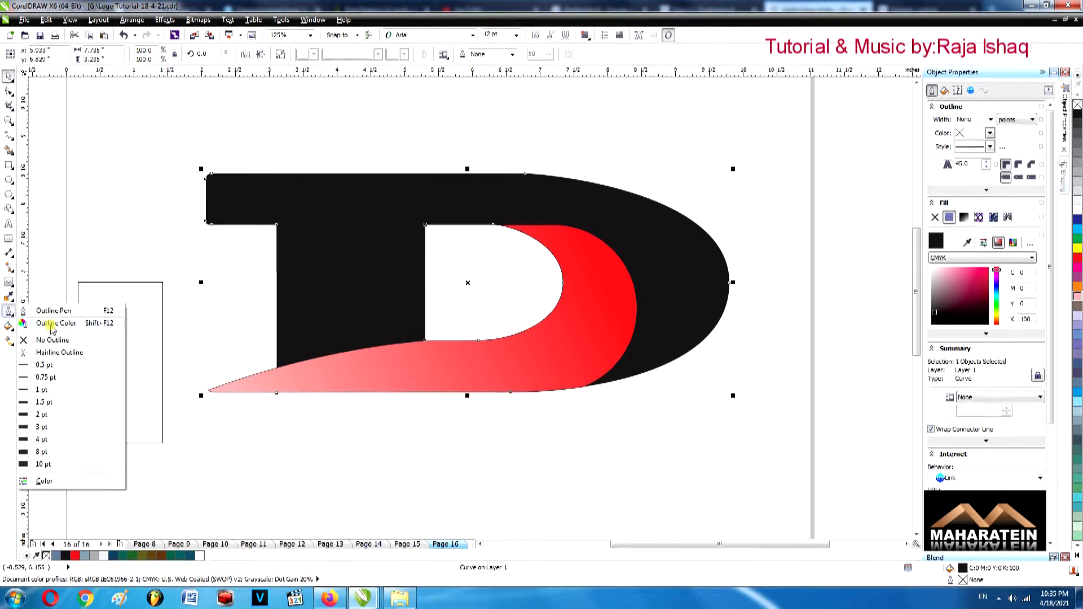
pyautogui.click(53, 352)
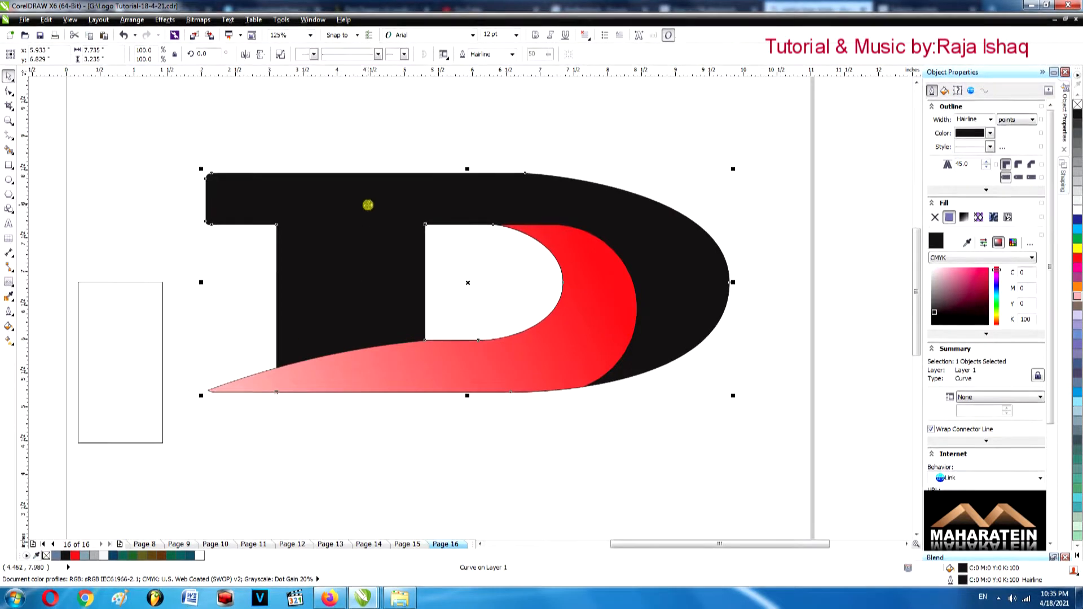
pyautogui.click(46, 556)
pyautogui.click(471, 139)
pyautogui.scroll(1, 562, 237)
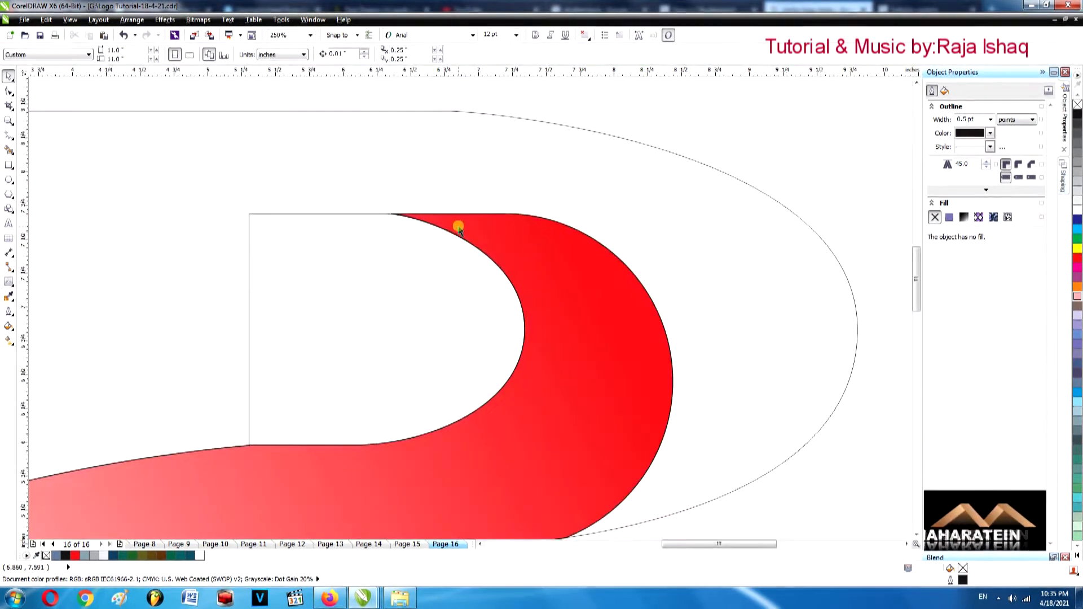
pyautogui.scroll(-1, 457, 225)
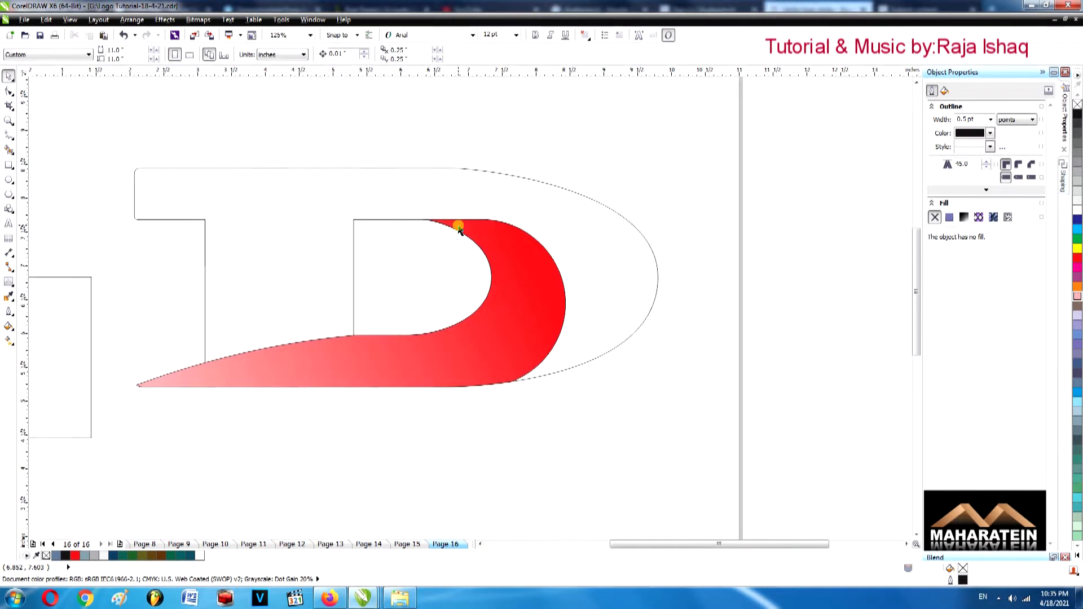
# Fill the outlined D with blue (C100 M100 Y0 K0) and turn it into a linear fountain fill fading to white at the upper serif.
pyautogui.click(350, 208)
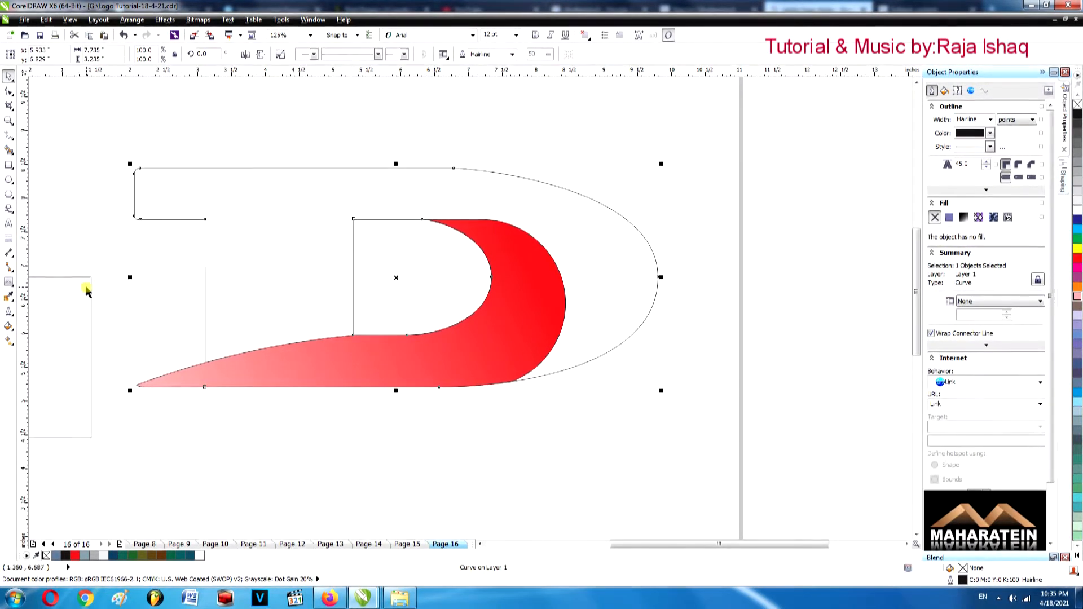
pyautogui.click(1078, 219)
pyautogui.click(9, 341)
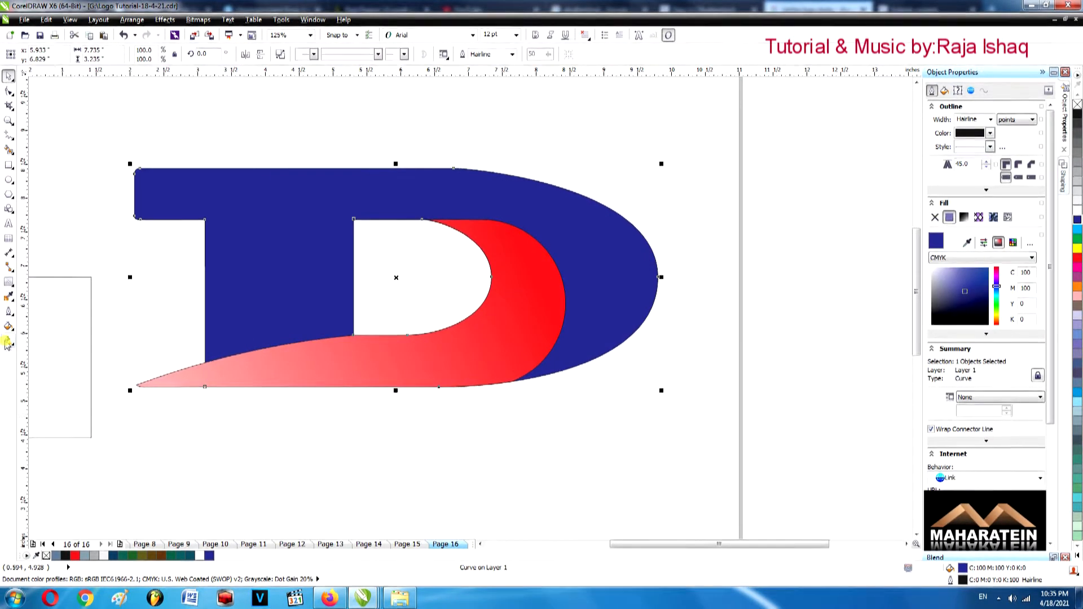
pyautogui.moveTo(602, 268); pyautogui.dragTo(86, 191)
pyautogui.press('space')
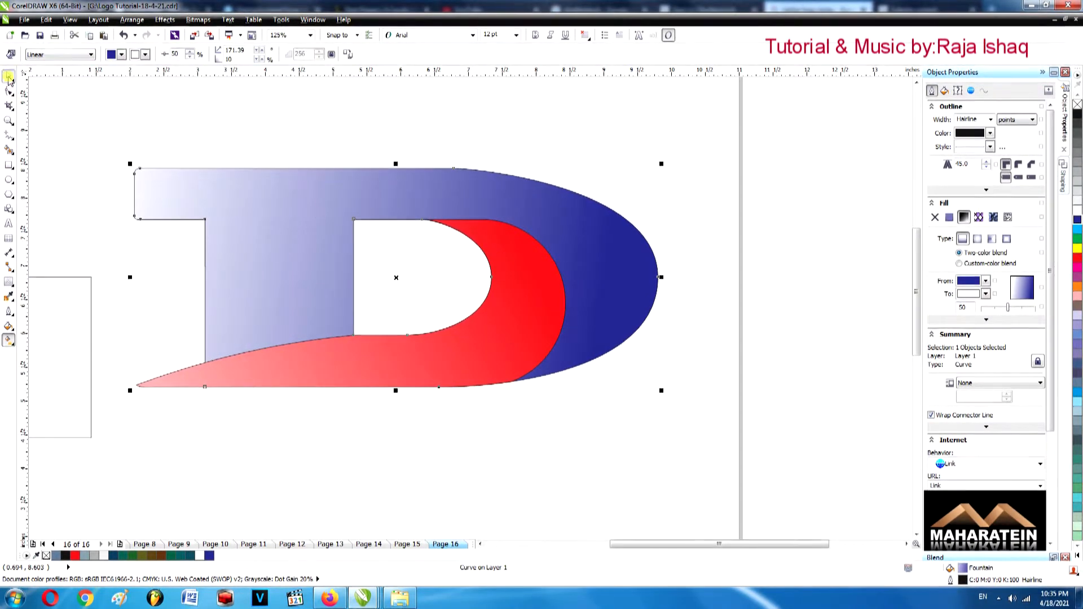
pyautogui.click(158, 135)
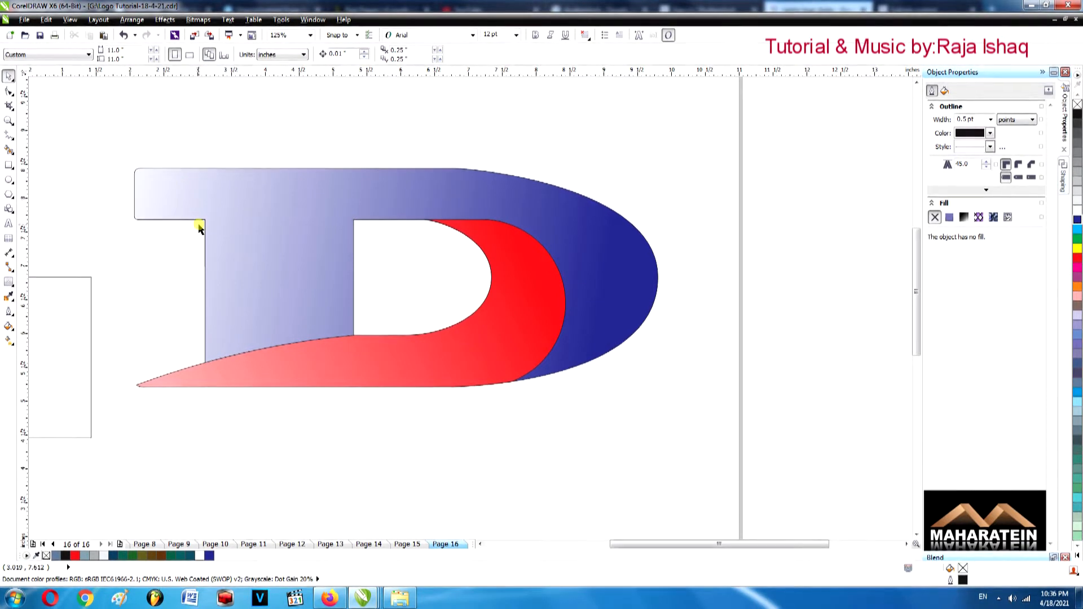
# Draw a horizontal straight line about 2.4 inches long across the top of the stem, level with the crossbar's lower edge.
pyautogui.click(9, 166)
pyautogui.click(9, 136)
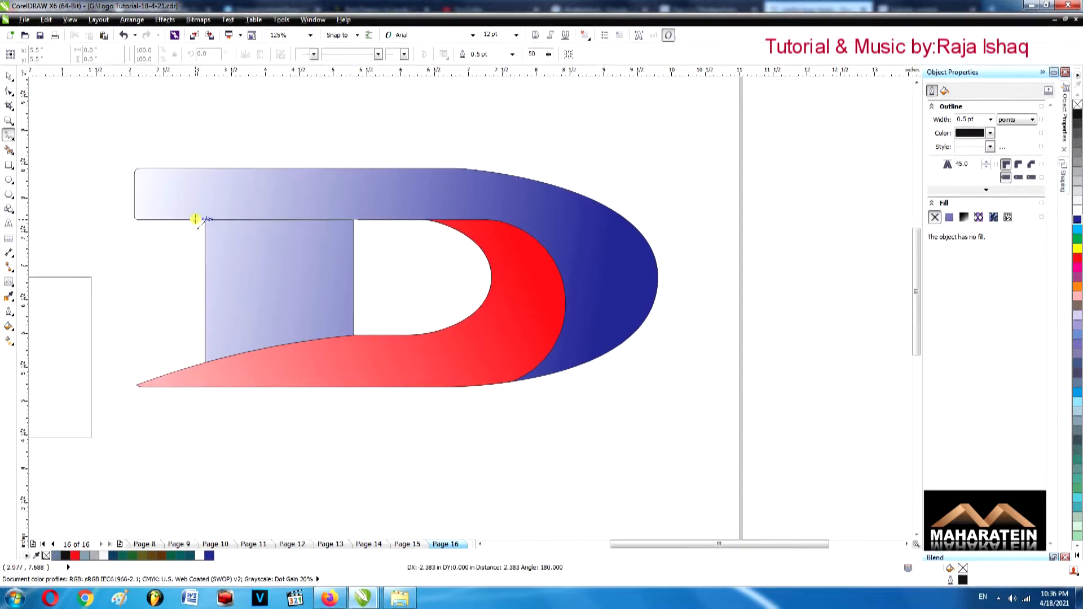
pyautogui.moveTo(195, 219); pyautogui.dragTo(190, 218)
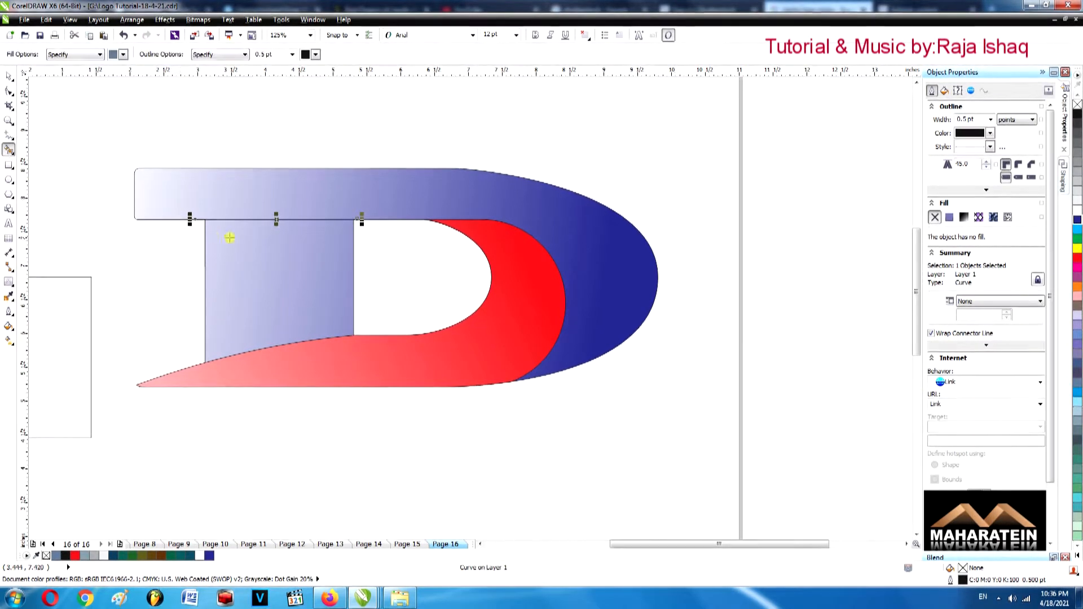
# Smart-fill the stem area between crossbar and sweep, giving it a vertical linear fountain fill from olive (C39 M25 Y91 K2) to white.
pyautogui.click(230, 238)
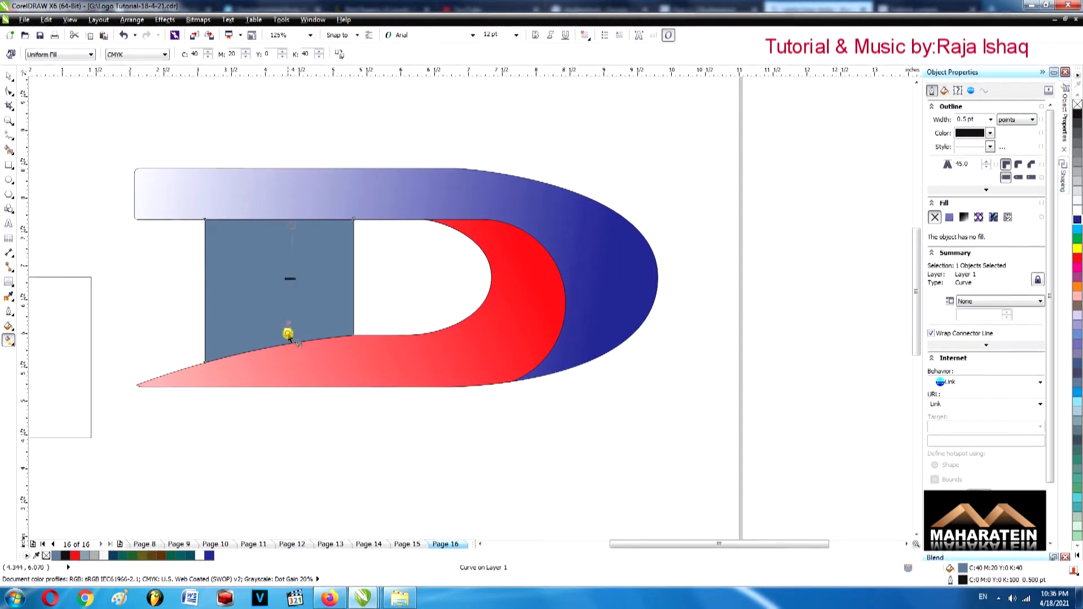
pyautogui.moveTo(289, 339); pyautogui.dragTo(289, 404)
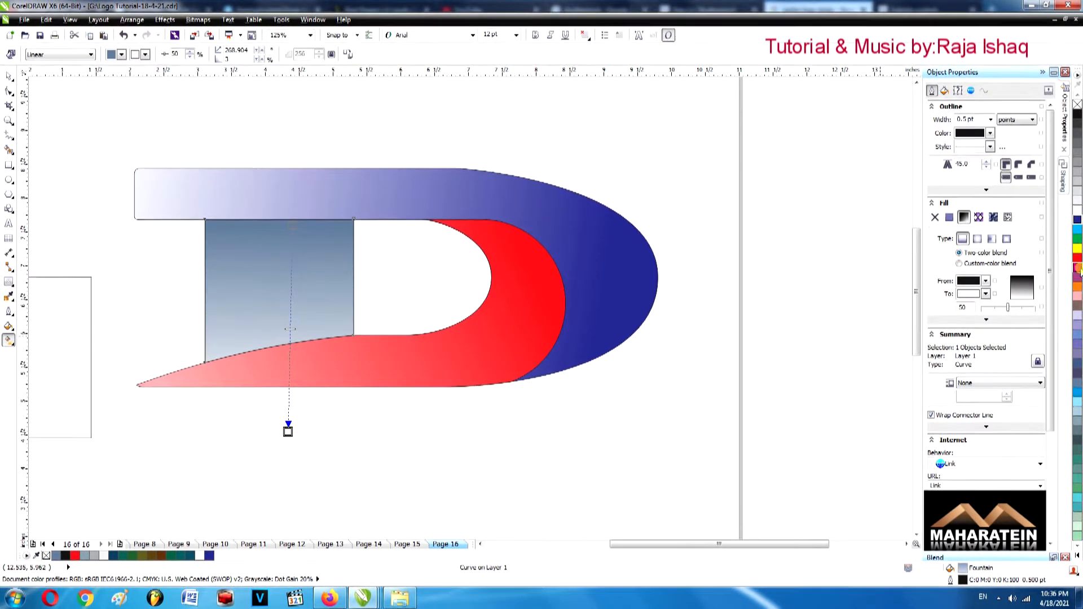
pyautogui.moveTo(291, 224); pyautogui.dragTo(292, 223)
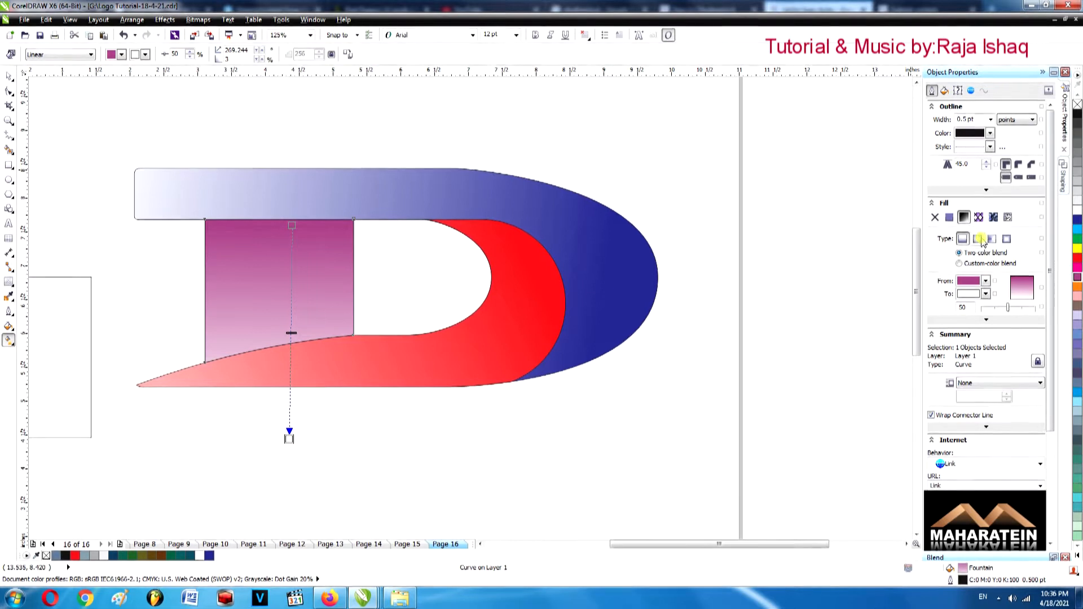
pyautogui.click(950, 218)
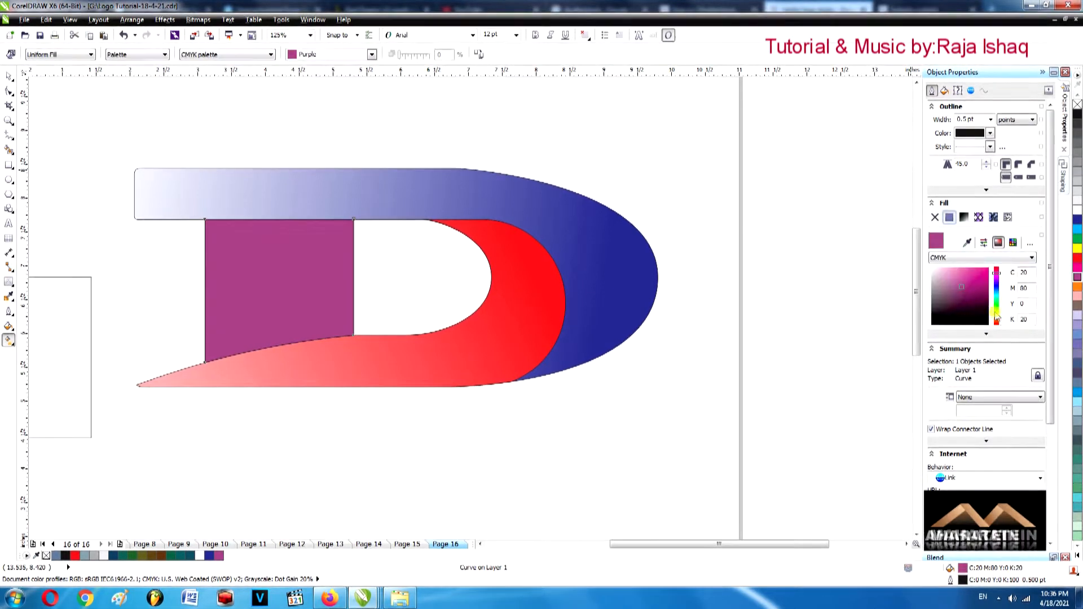
pyautogui.click(996, 315)
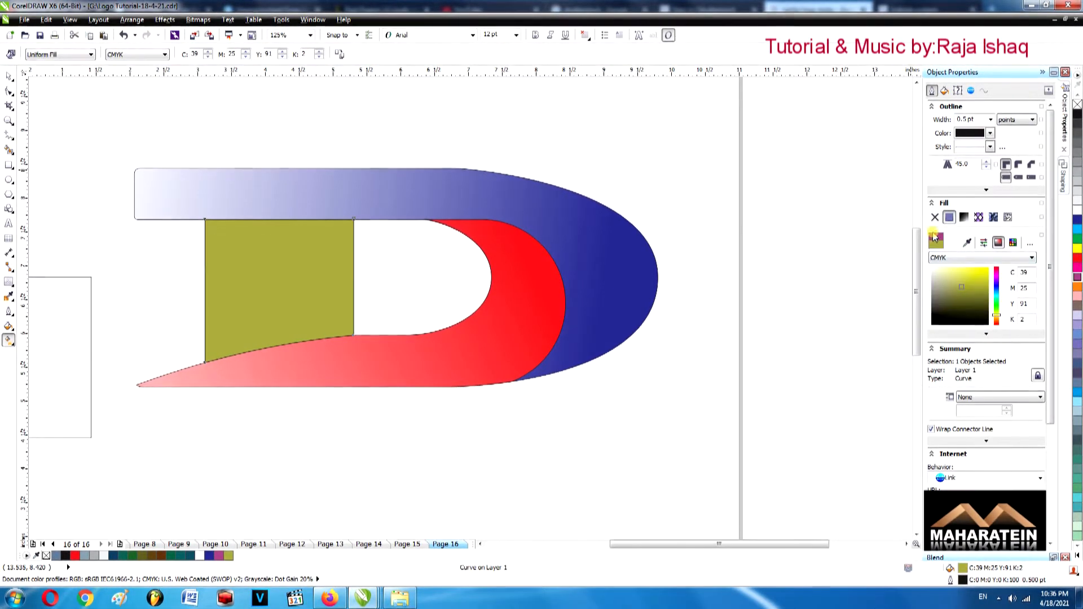
pyautogui.click(965, 217)
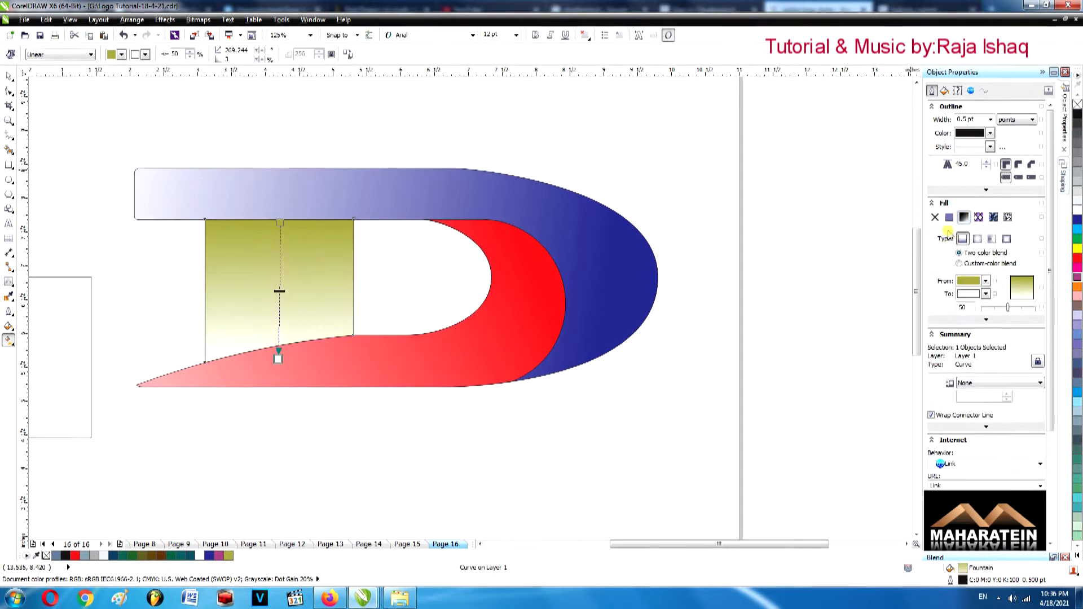
# Set the stem's fountain fill to run from dark olive (C55 M43 Y100 K25) to light yellow-green.
pyautogui.click(974, 281)
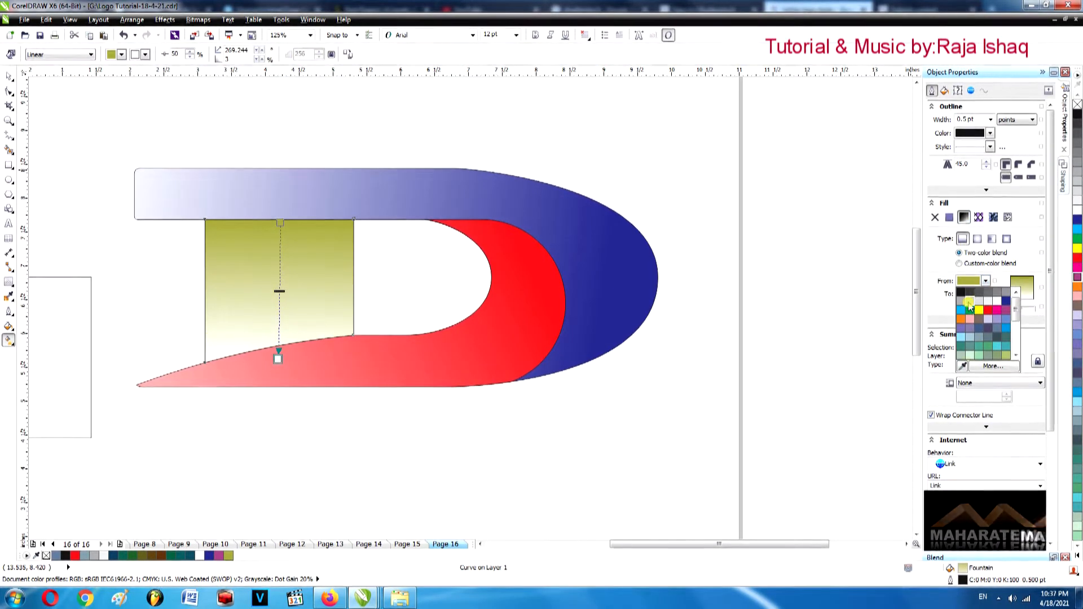
pyautogui.click(993, 366)
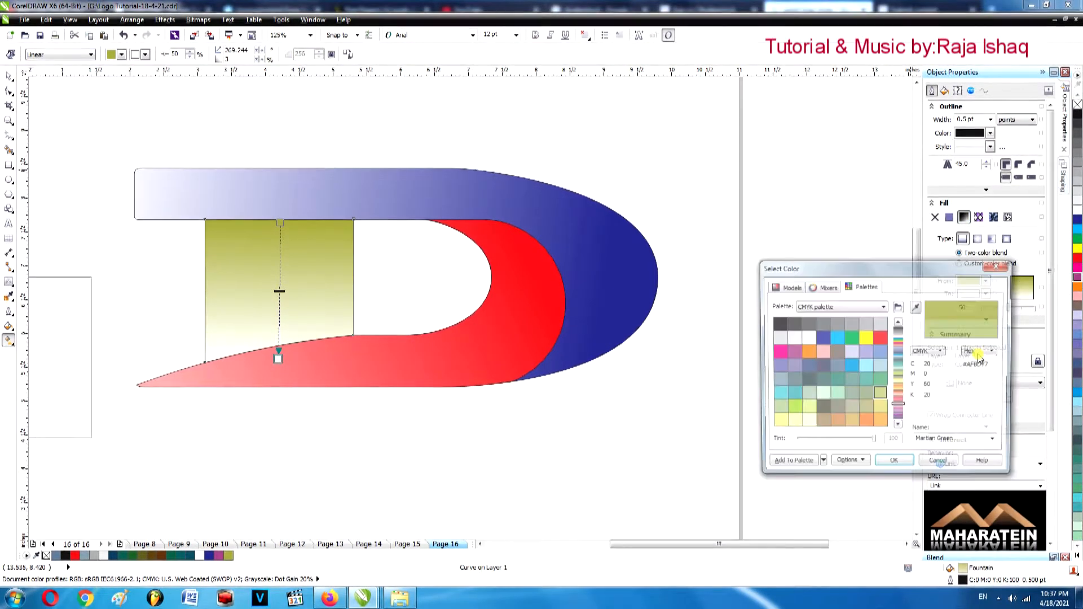
pyautogui.click(786, 286)
pyautogui.click(832, 392)
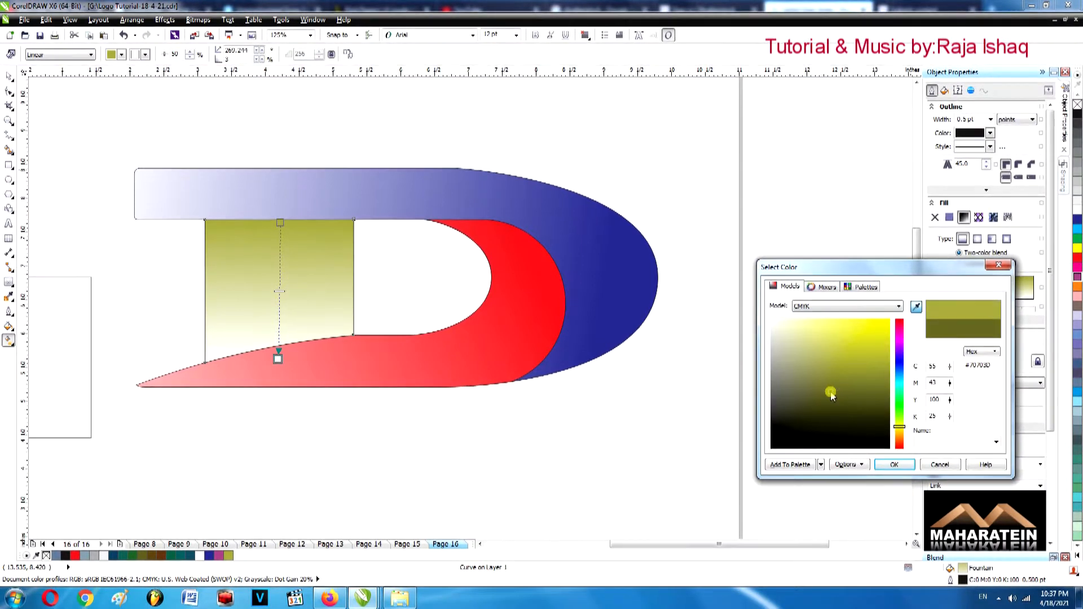
pyautogui.click(894, 464)
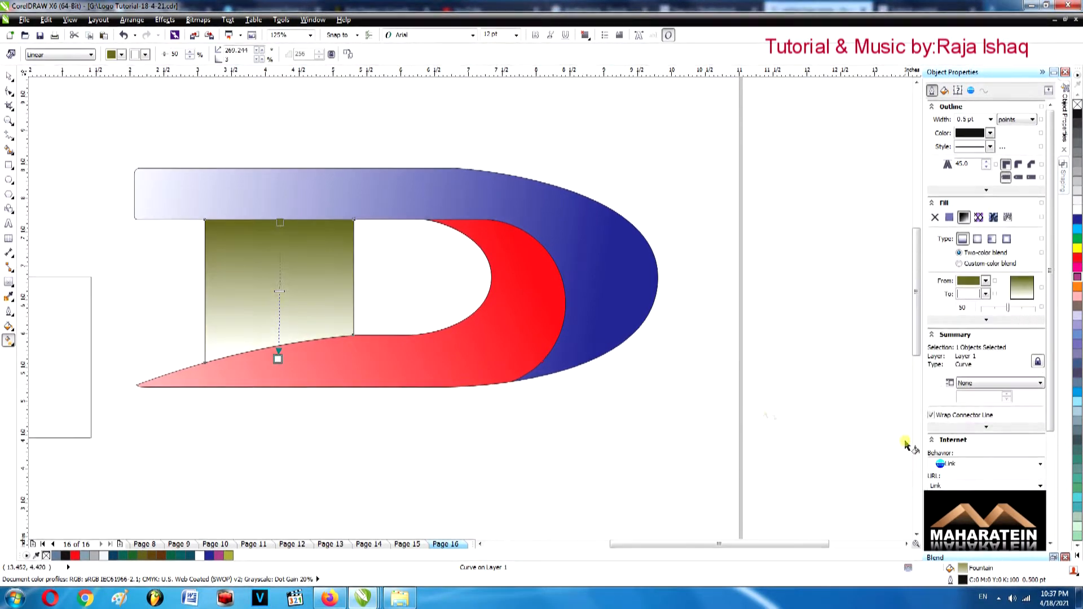
pyautogui.click(986, 294)
pyautogui.click(977, 370)
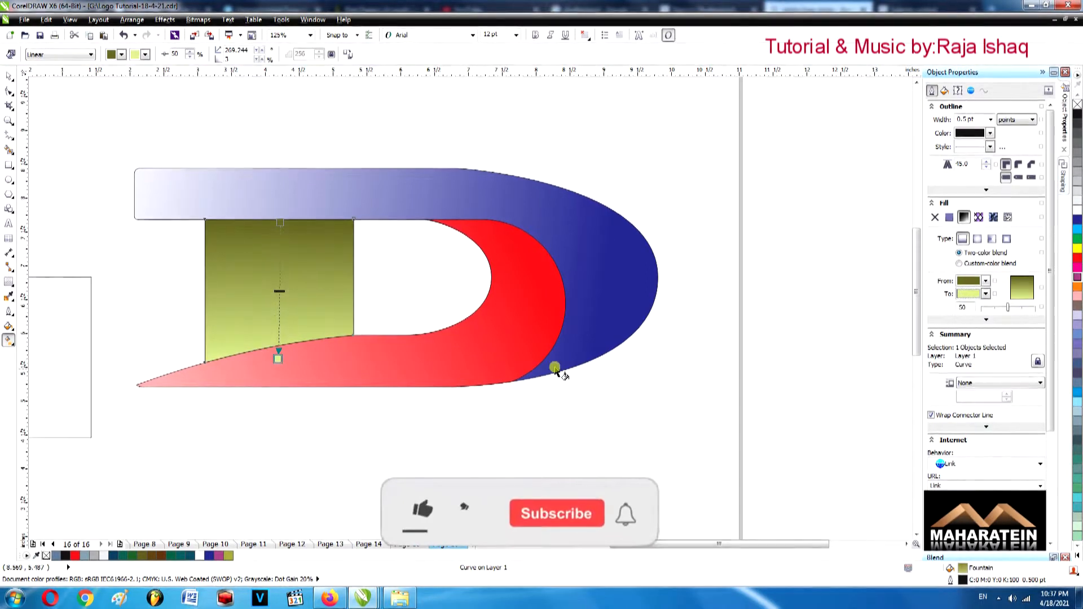
# Remove the outline from all three pieces of the D logo.
pyautogui.press('space')
pyautogui.moveTo(94, 145); pyautogui.dragTo(691, 440)
pyautogui.click(8, 310)
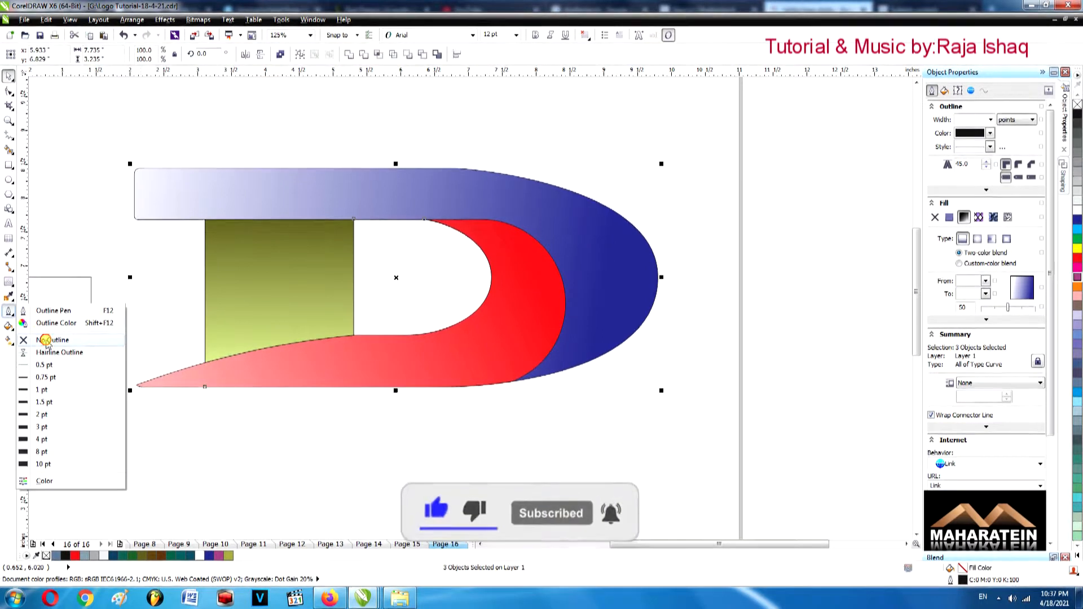
pyautogui.click(44, 338)
pyautogui.click(177, 262)
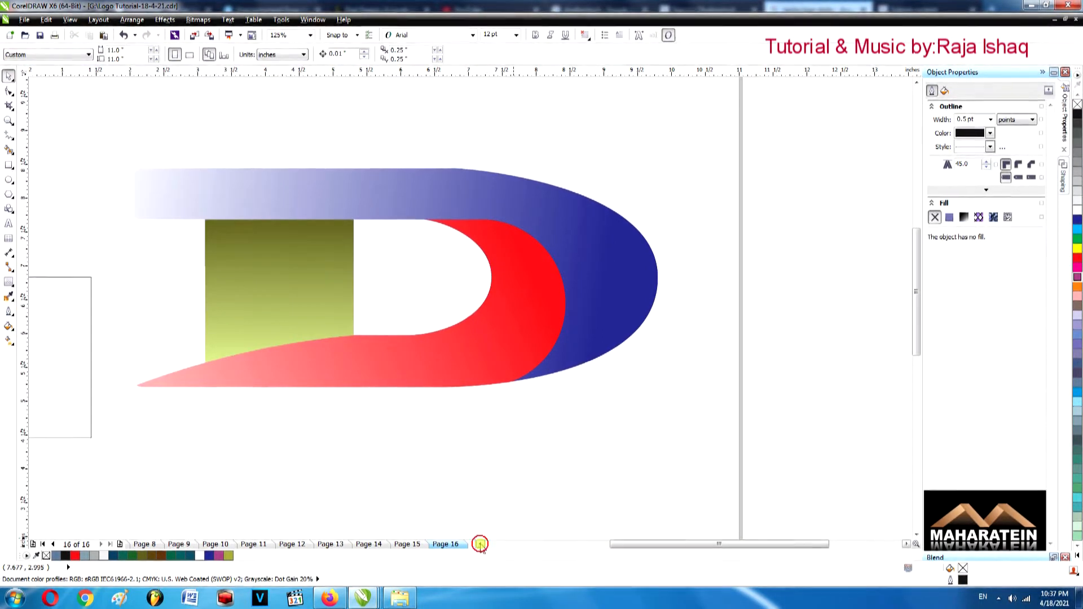
# Set the end color of the blue D's fountain fill to light blue and move that end farther beyond the upper serif.
pyautogui.click(479, 544)
pyautogui.click(479, 543)
pyautogui.click(409, 198)
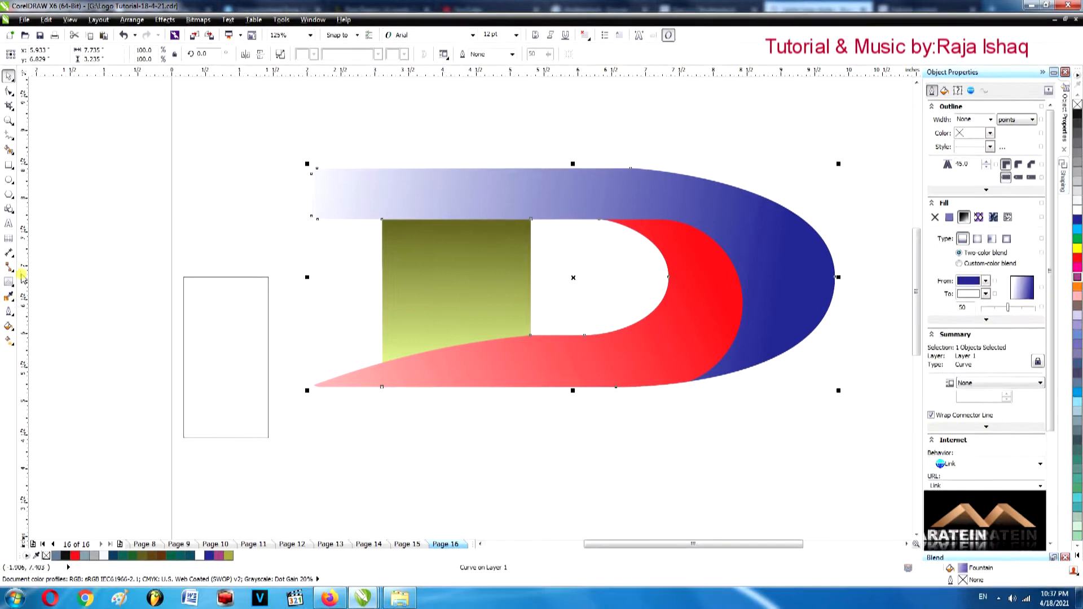
pyautogui.press('g')
pyautogui.moveTo(262, 192); pyautogui.dragTo(220, 185)
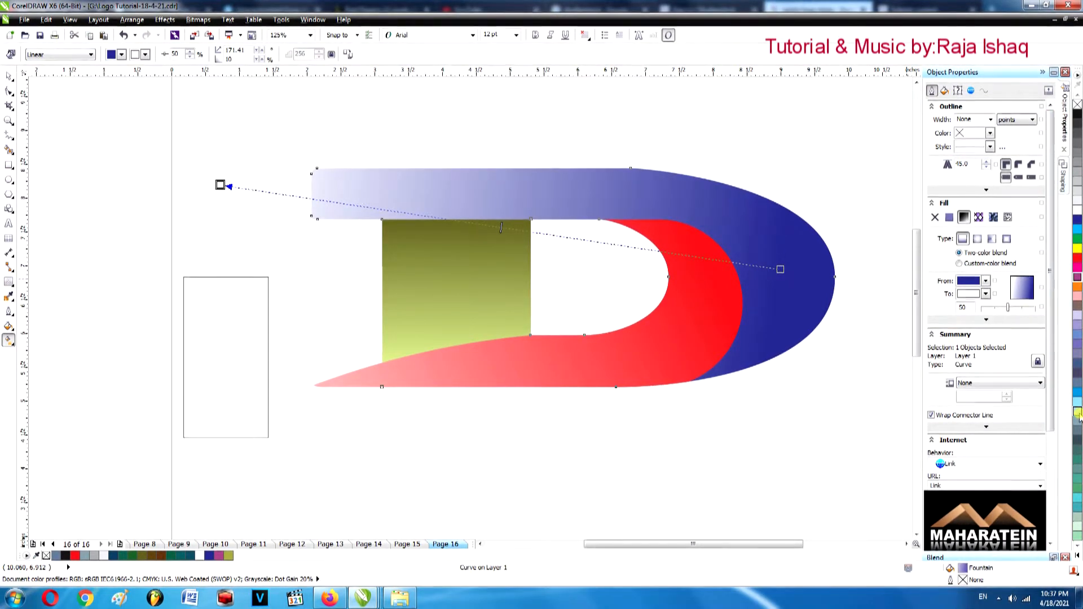
pyautogui.click(222, 187)
pyautogui.moveTo(222, 187); pyautogui.dragTo(221, 186)
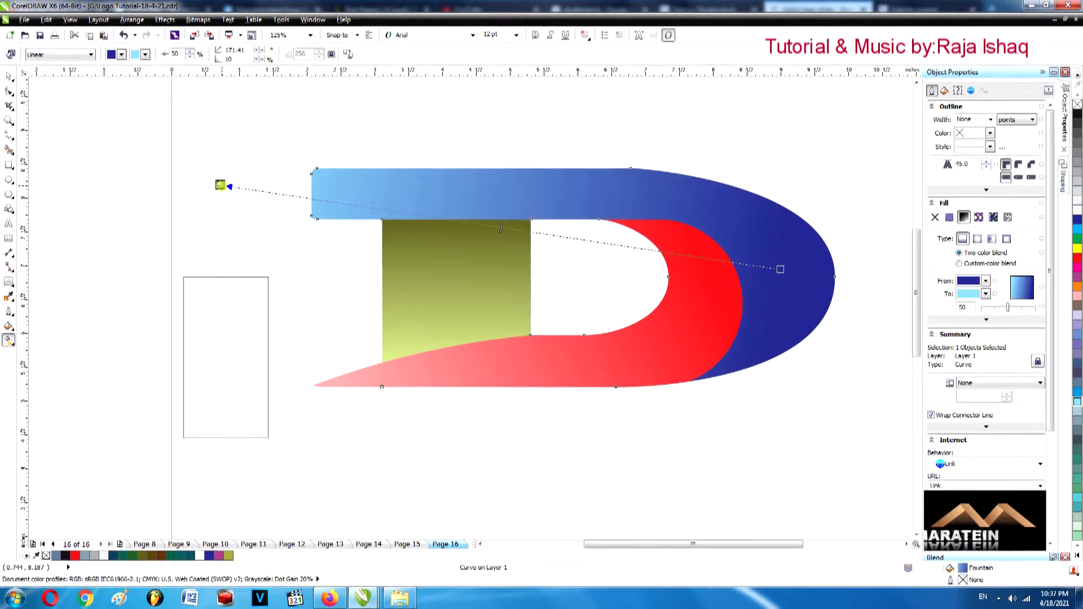
# Set the end color of the red sweep's fountain fill to pale yellow and extend that end well beyond the sweep's tip.
pyautogui.click(474, 368)
pyautogui.moveTo(810, 343); pyautogui.dragTo(698, 253)
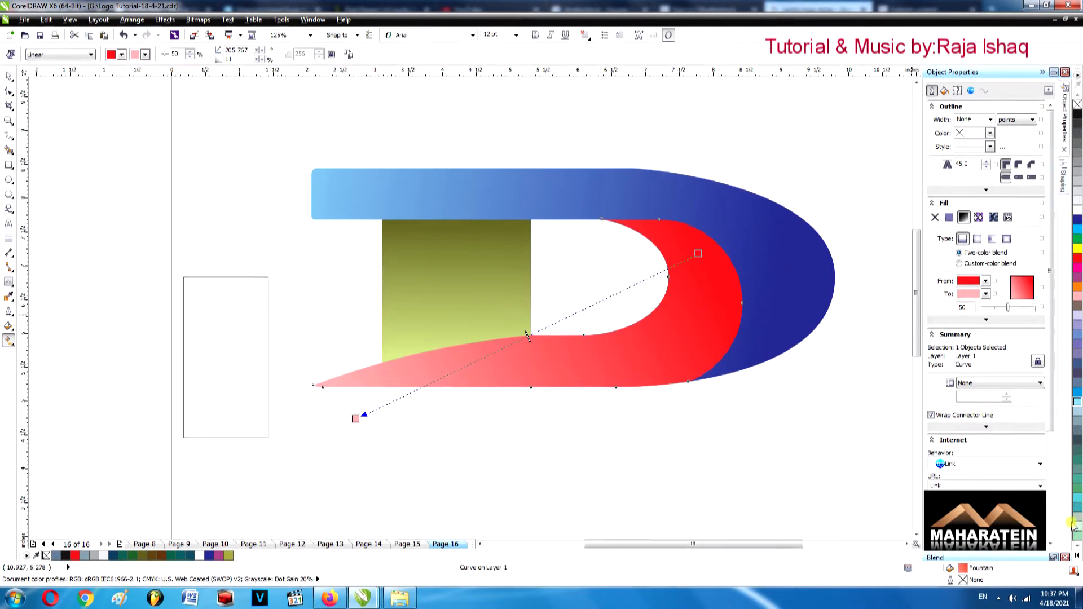
pyautogui.click(963, 218)
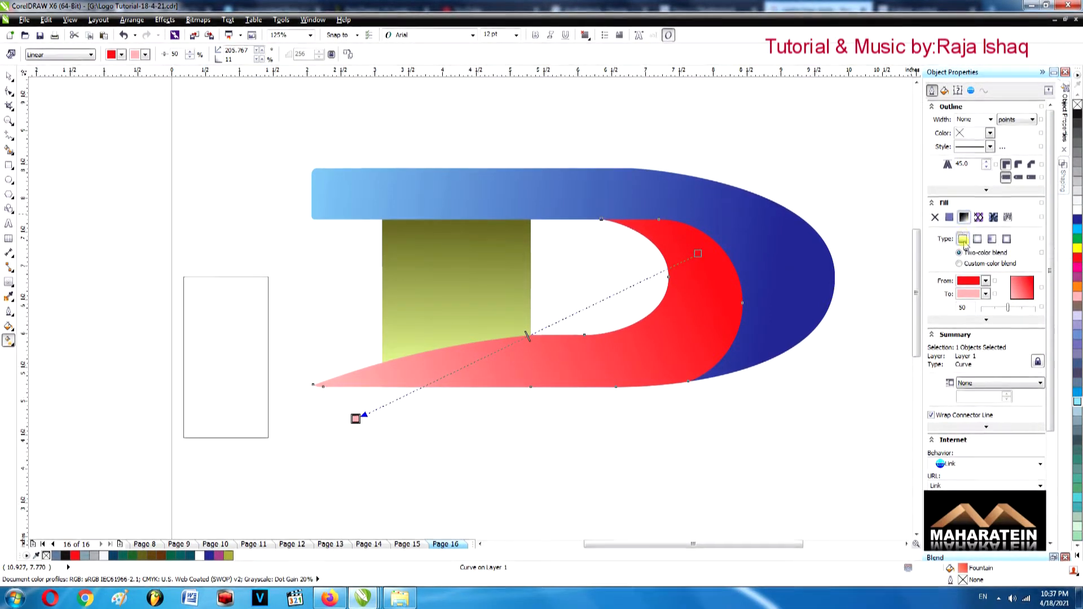
pyautogui.click(985, 294)
pyautogui.click(988, 349)
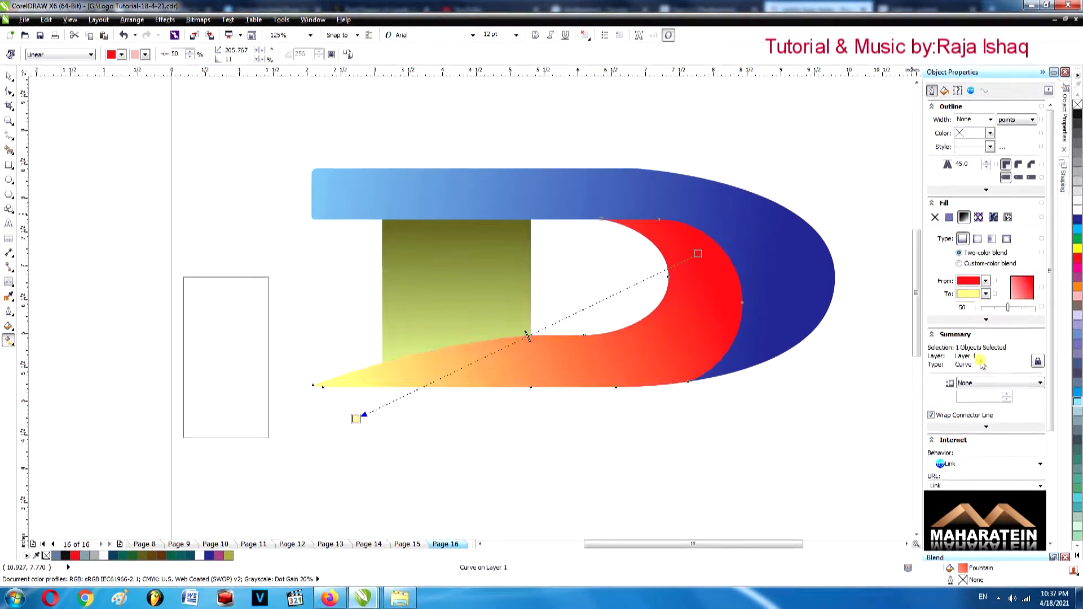
pyautogui.moveTo(356, 419); pyautogui.dragTo(142, 436)
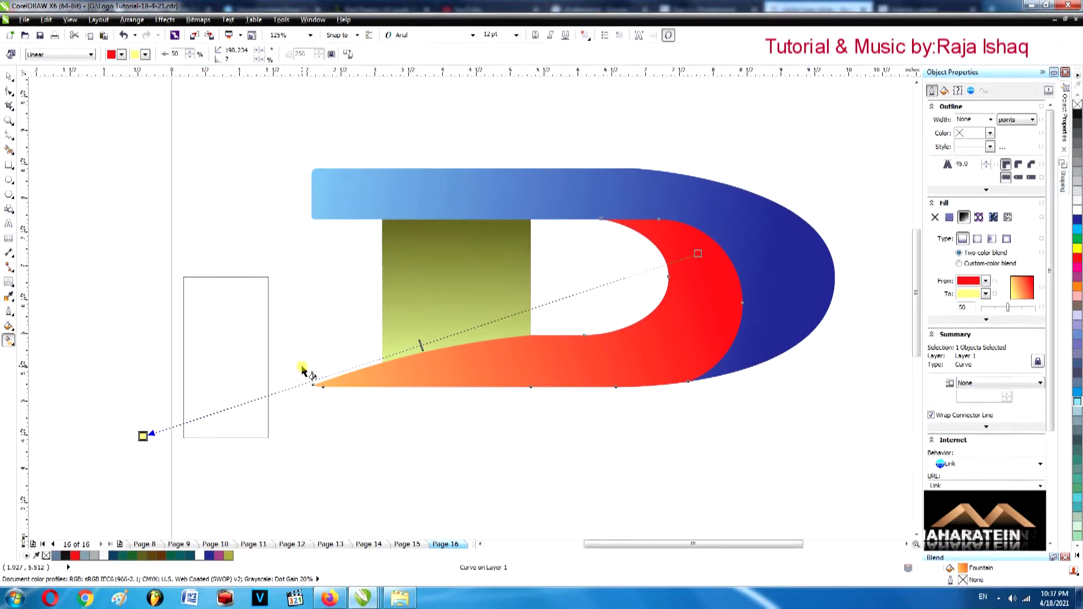
# Delete the empty outlined rectangle beside the logo.
pyautogui.press('F3')
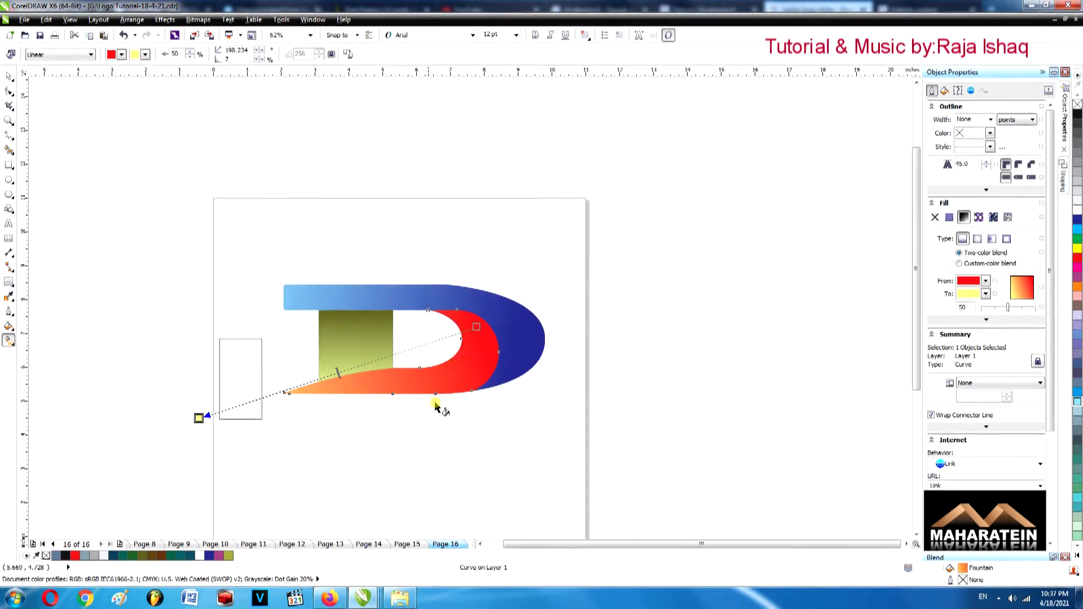
pyautogui.click(9, 76)
pyautogui.click(219, 364)
pyautogui.press('Delete')
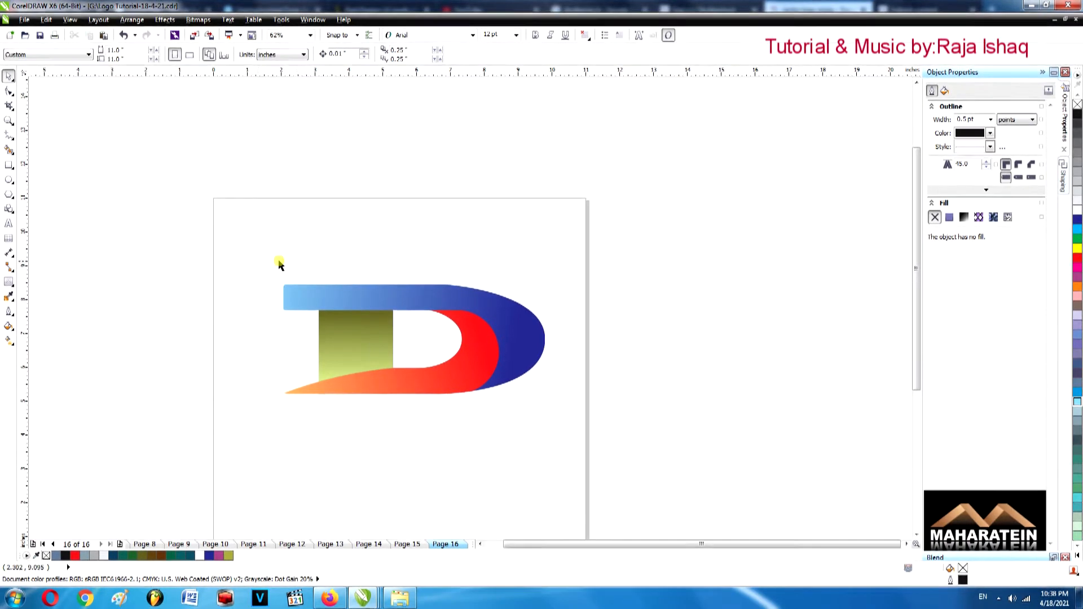
# Shrink the red sweep vertically from its upper edge to a height of about 2.41 inches.
pyautogui.click(476, 342)
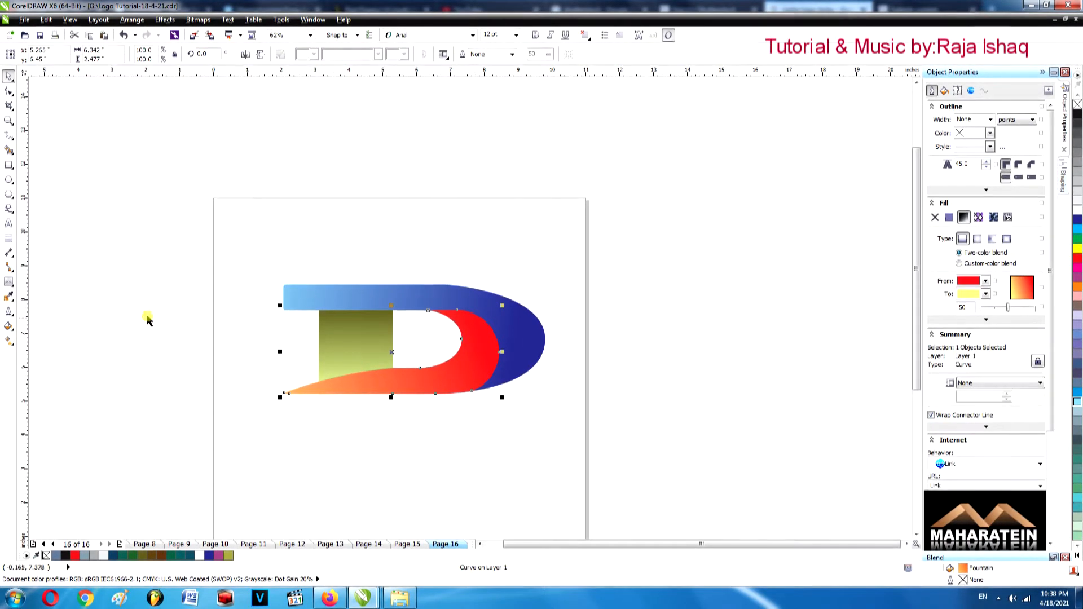
pyautogui.click(10, 282)
pyautogui.scroll(2, 515, 338)
pyautogui.moveTo(493, 334); pyautogui.dragTo(510, 340)
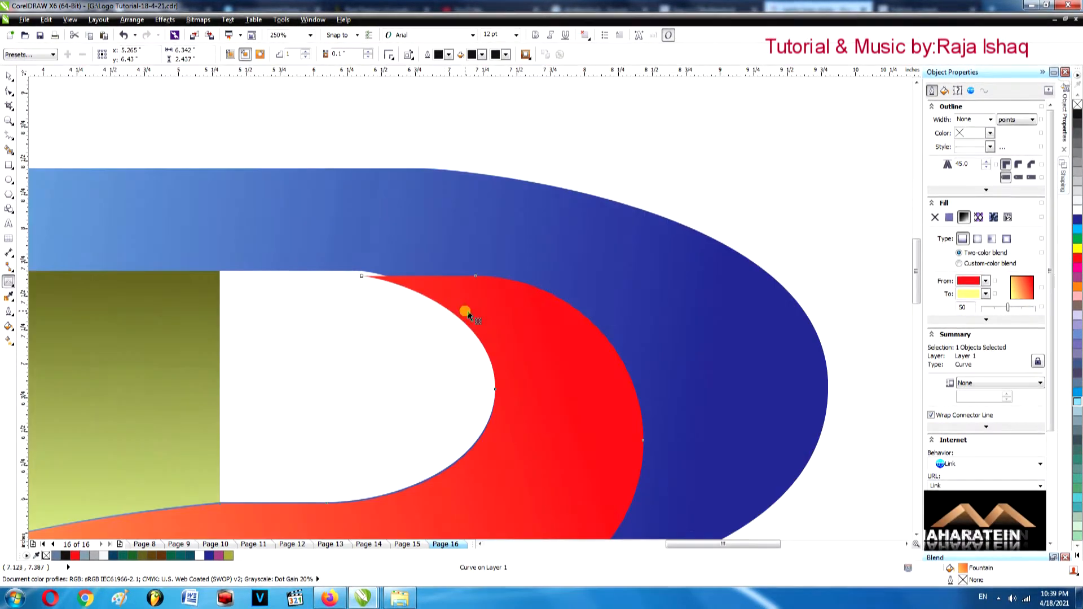
pyautogui.click(9, 76)
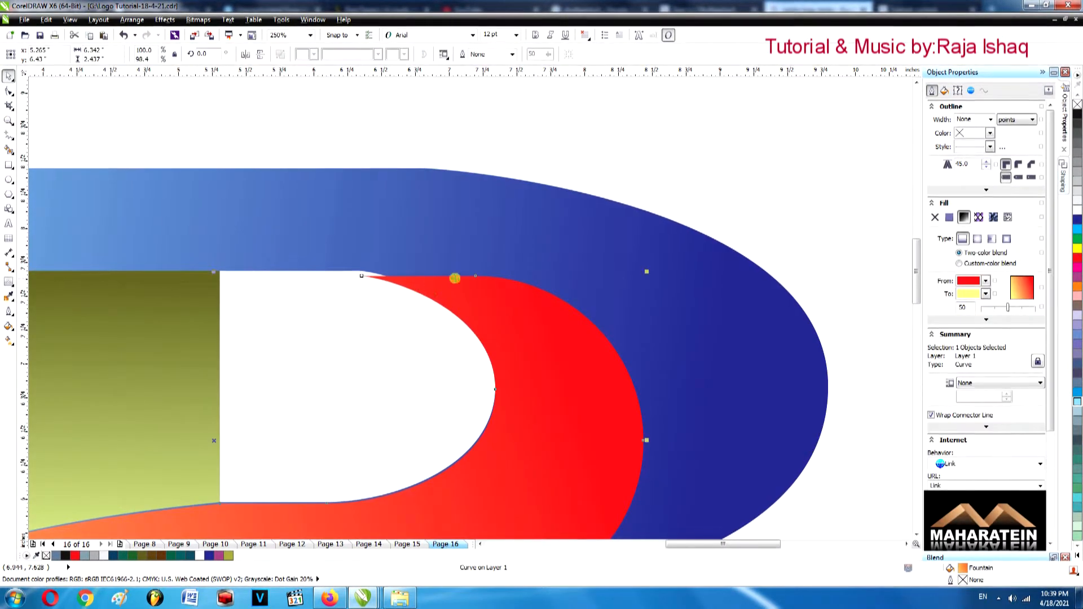
pyautogui.scroll(-1, 450, 282)
pyautogui.scroll(1, 338, 288)
pyautogui.moveTo(338, 284); pyautogui.dragTo(339, 286)
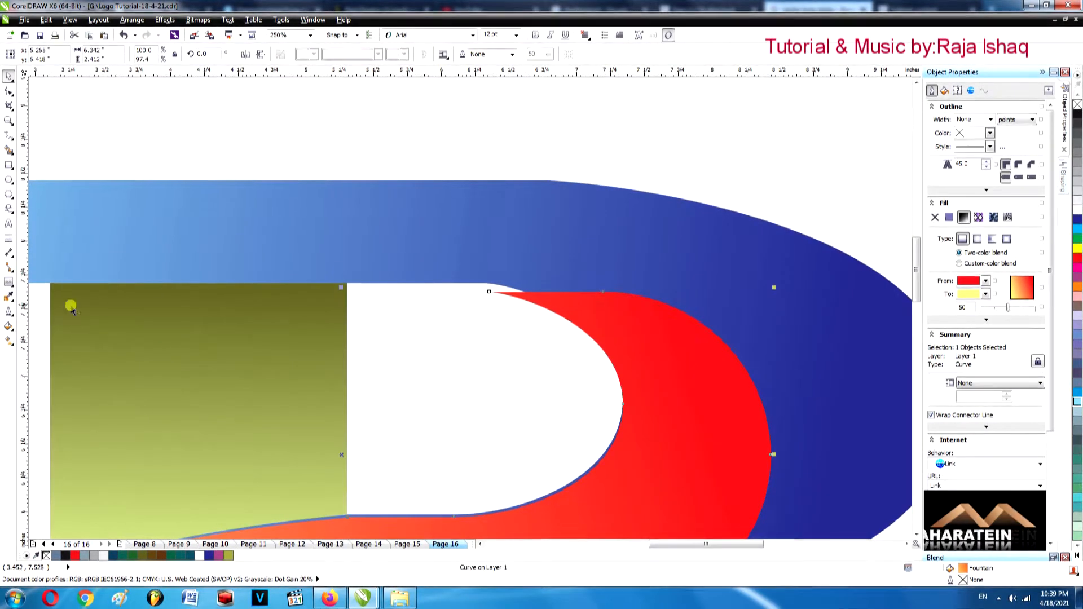
# Add a one-step outside contour of about 0.067 inch to the red sweep and break the contour group apart.
pyautogui.click(8, 281)
pyautogui.moveTo(562, 298); pyautogui.dragTo(552, 283)
pyautogui.rightClick(562, 286)
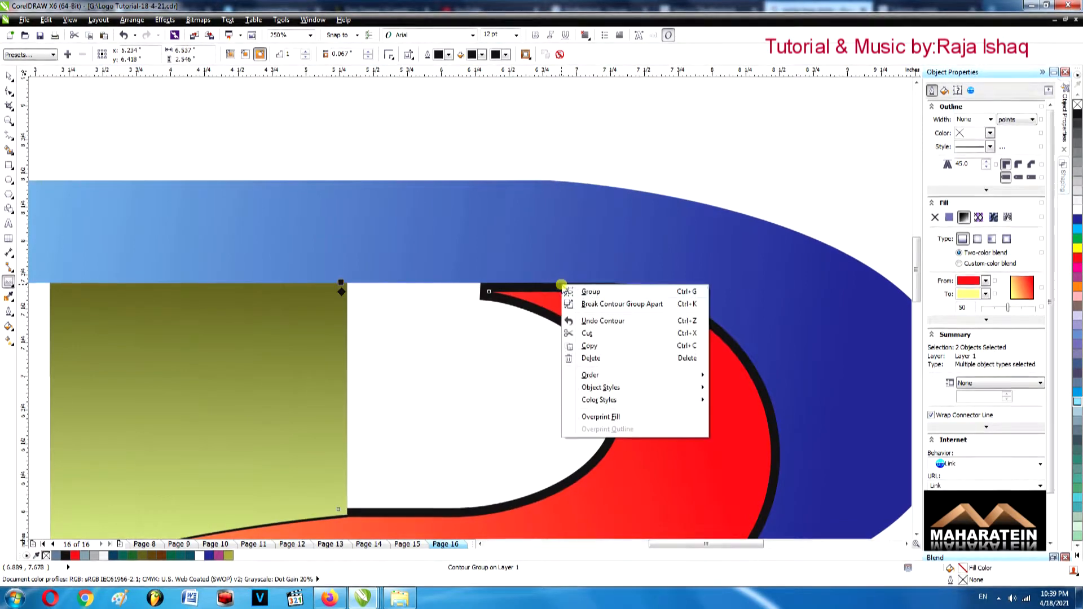
pyautogui.click(609, 294)
pyautogui.click(303, 108)
# Trim the blue D with the black contour shape and delete the contour to leave a gap around the sweep.
pyautogui.click(636, 289)
pyautogui.keyDown('shift'); pyautogui.click(665, 260); pyautogui.keyUp('shift')
pyautogui.rightClick(669, 263)
pyautogui.click(421, 153)
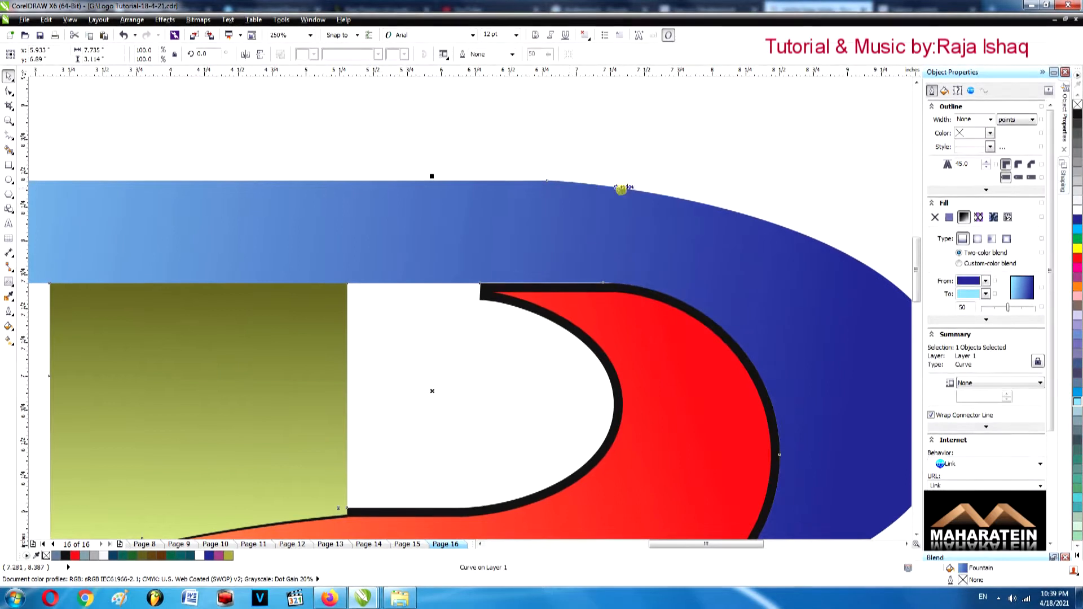
pyautogui.click(485, 288)
pyautogui.press('Delete')
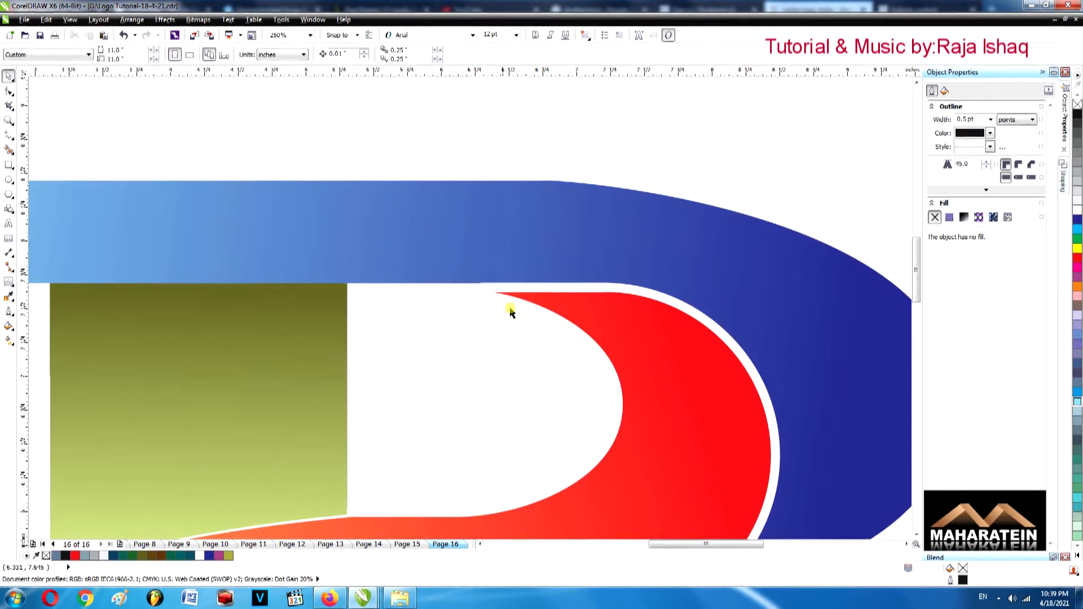
# Extrude the grouped logo on Page 17 at depth 20, with the vanishing point about 4.3 inches right and 4.2 inches below center.
pyautogui.scroll(-2, 535, 361)
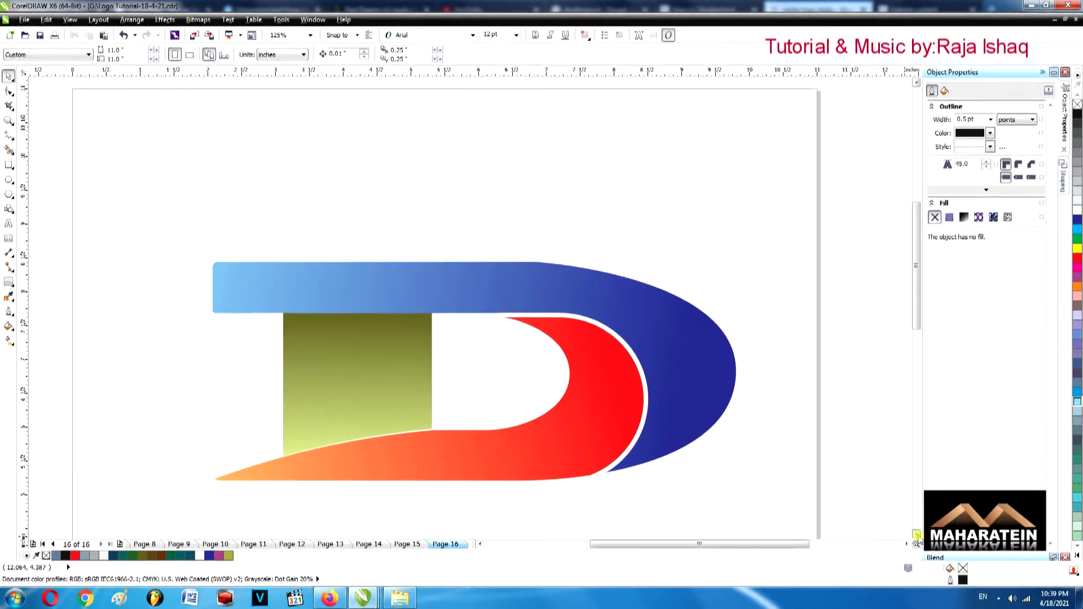
pyautogui.click(916, 534)
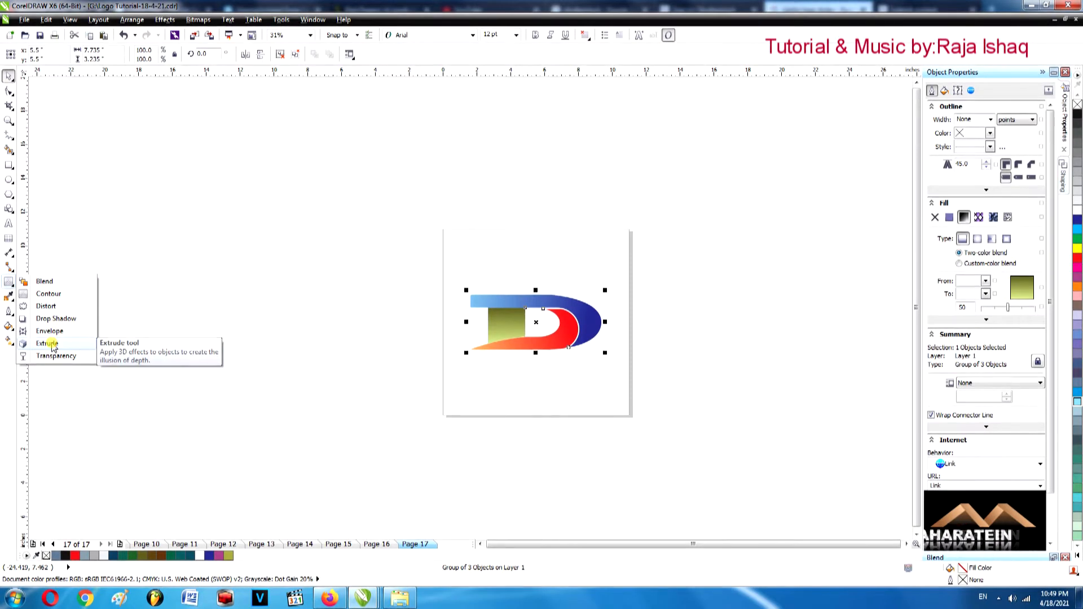
pyautogui.click(50, 343)
pyautogui.scroll(2, 557, 319)
pyautogui.moveTo(448, 275); pyautogui.dragTo(587, 467)
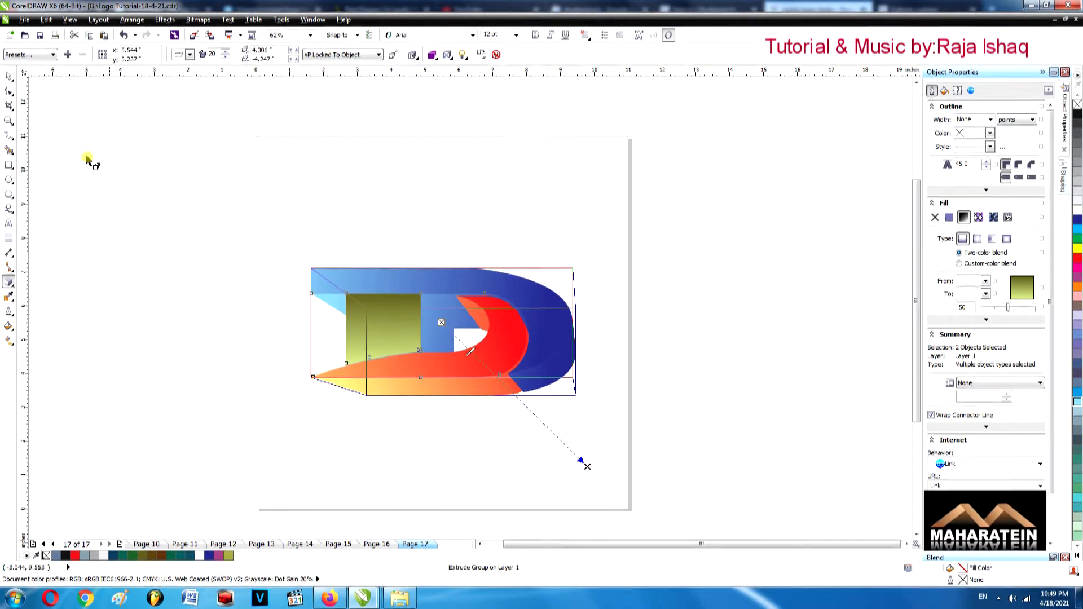
pyautogui.click(8, 76)
pyautogui.click(91, 178)
# Break the logo's extrude group apart into separate side faces.
pyautogui.click(546, 374)
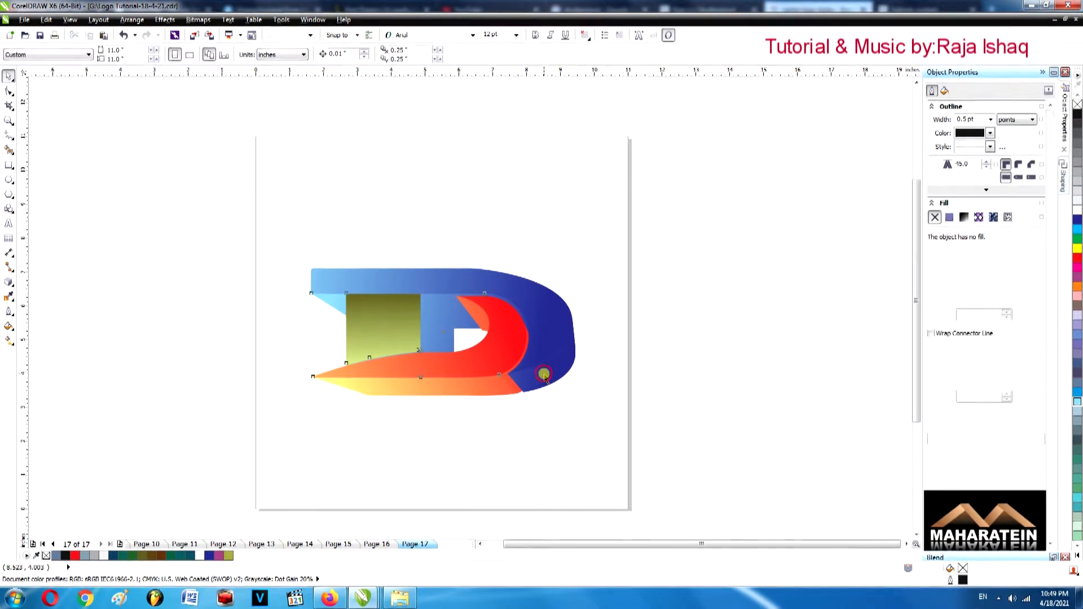
pyautogui.click(8, 281)
pyautogui.rightClick(554, 367)
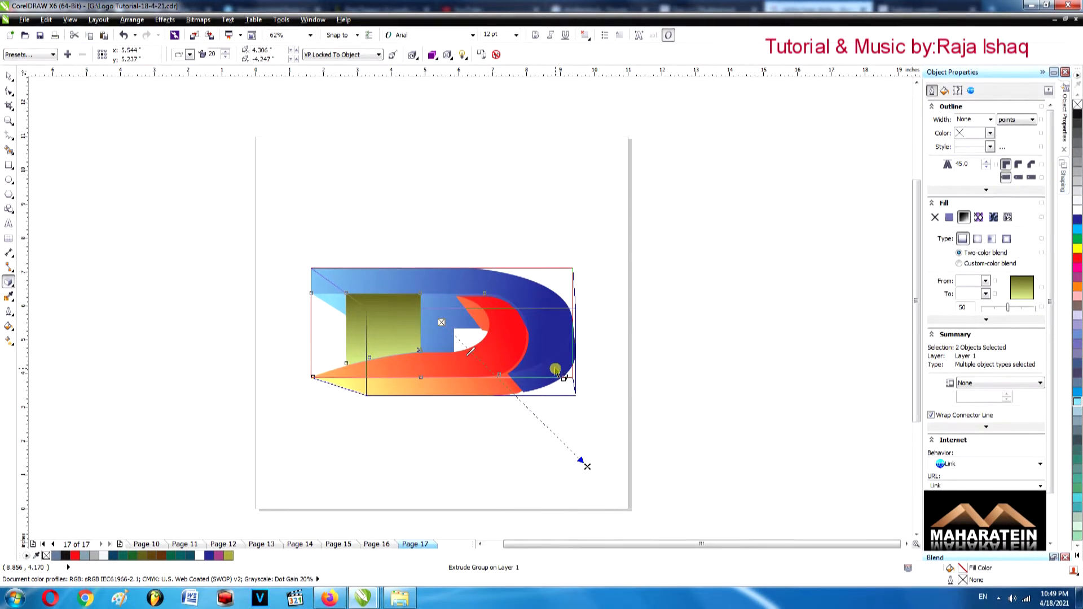
pyautogui.click(604, 390)
pyautogui.click(310, 174)
pyautogui.click(8, 76)
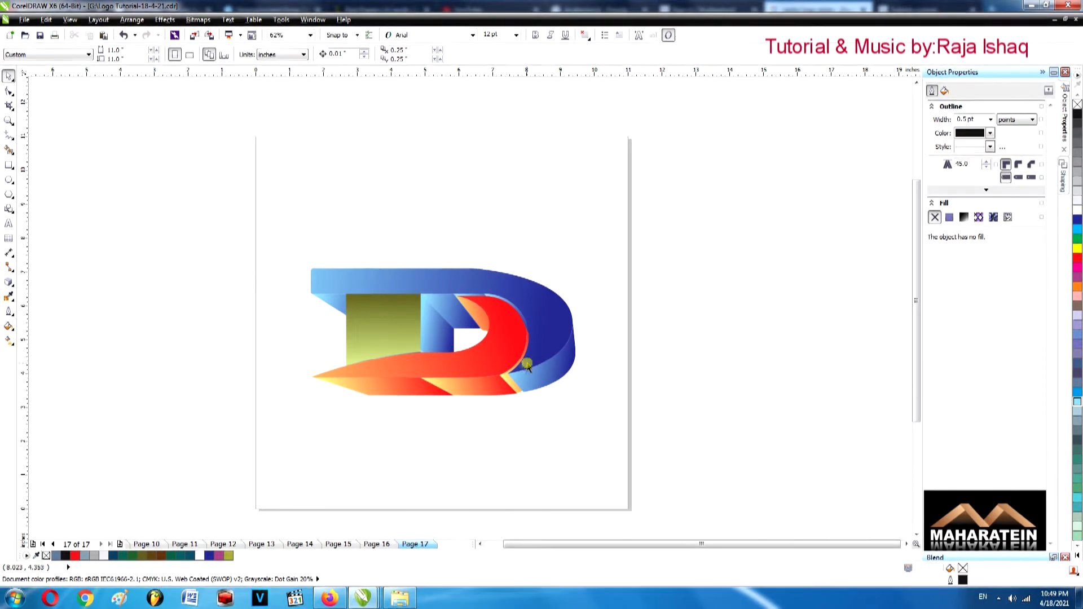
# Move the orange and blue curved side faces showing through the gap out to the right of the logo.
pyautogui.rightClick(507, 377)
pyautogui.click(546, 154)
pyautogui.click(552, 179)
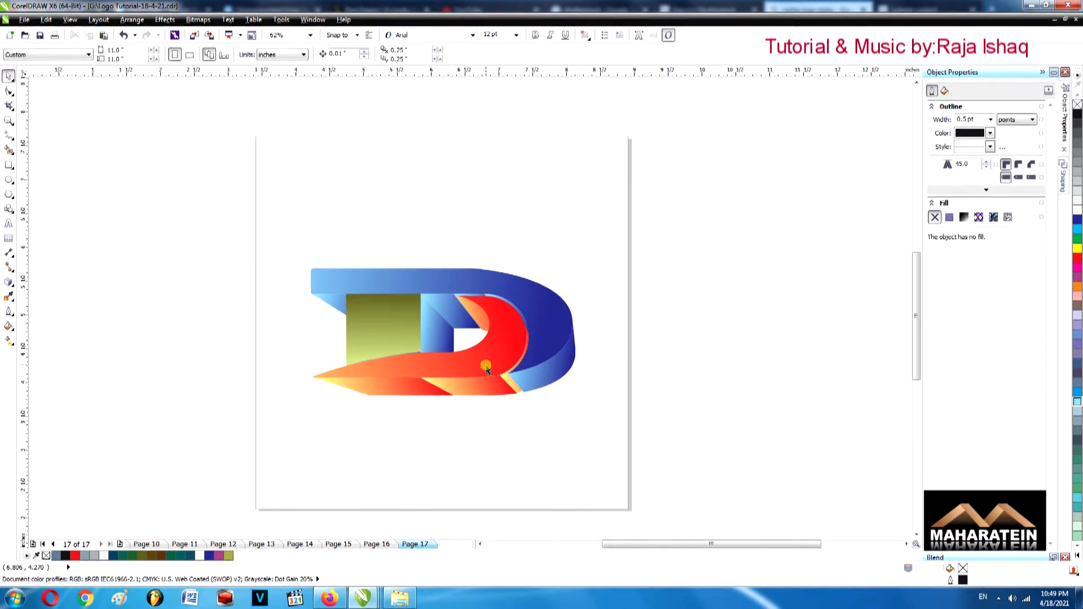
pyautogui.scroll(2, 493, 366)
pyautogui.click(548, 412)
pyautogui.moveTo(548, 412); pyautogui.dragTo(744, 319)
pyautogui.scroll(-1, 577, 416)
pyautogui.click(600, 319)
pyautogui.moveTo(600, 319); pyautogui.dragTo(758, 225)
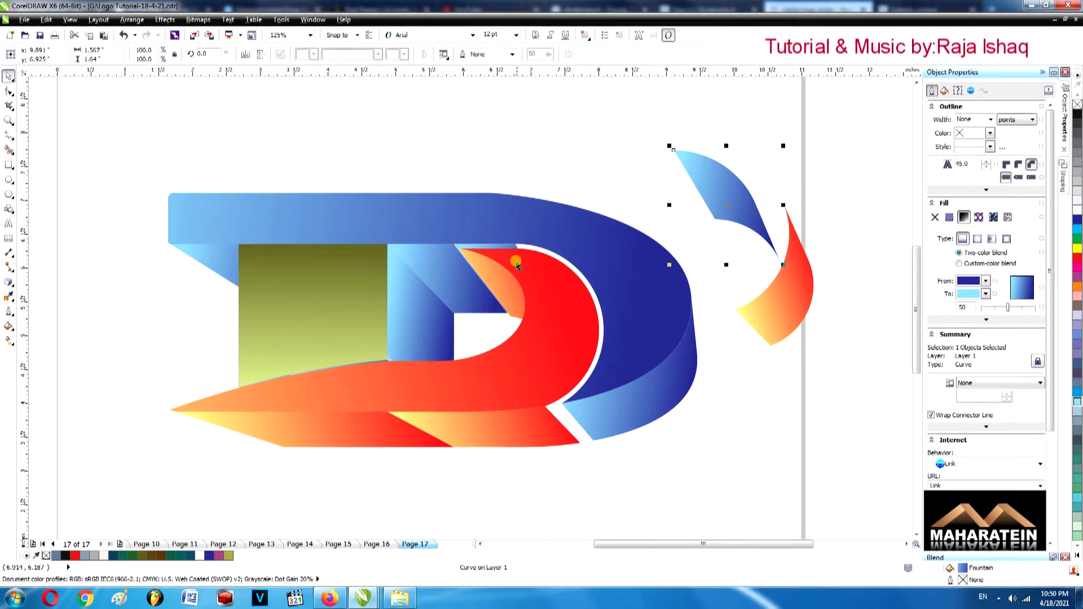
# Move the blue slanted side face behind the sweep's upper end out to the upper right of the logo.
pyautogui.click(495, 285)
pyautogui.click(564, 161)
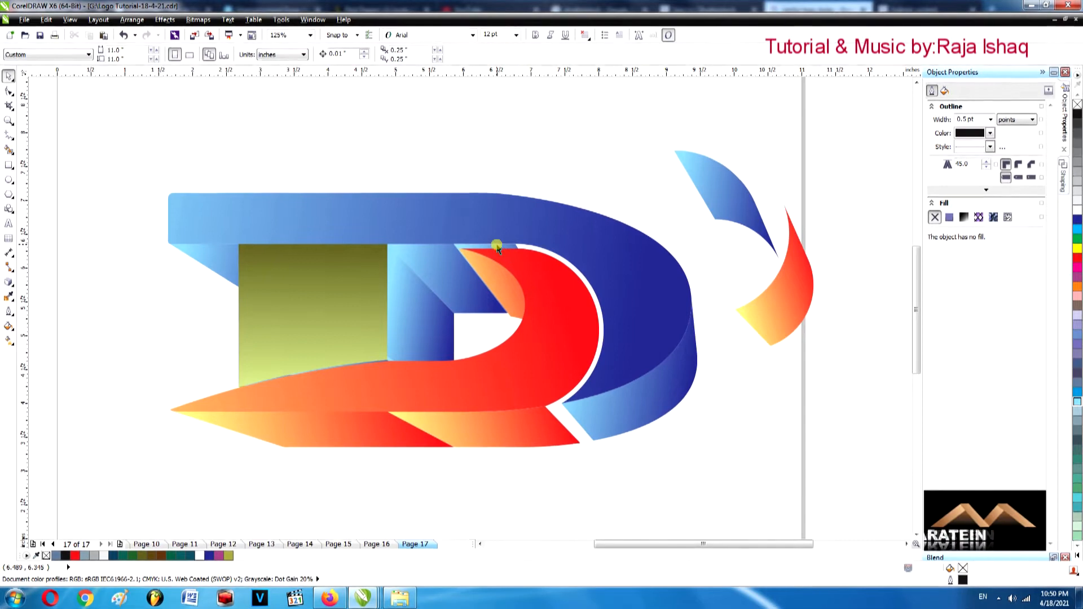
pyautogui.click(496, 246)
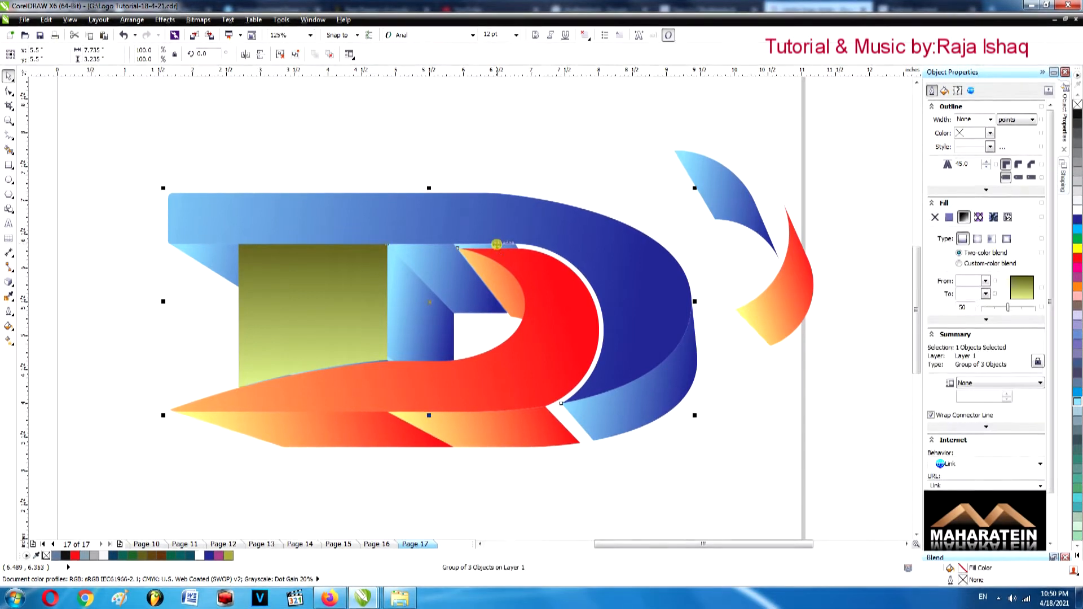
pyautogui.click(529, 182)
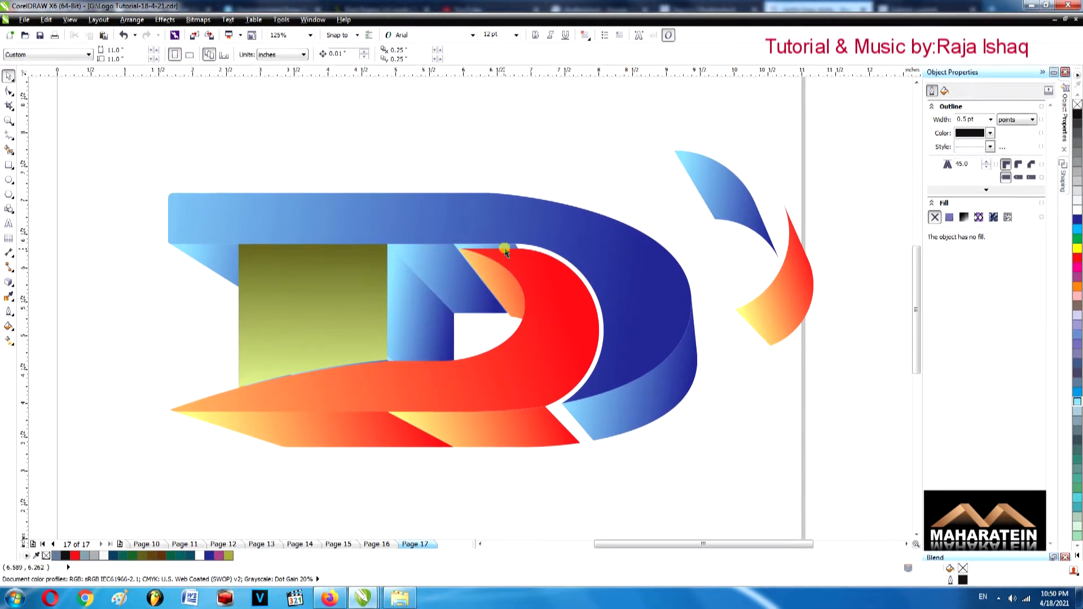
pyautogui.click(508, 247)
pyautogui.rightClick(450, 256)
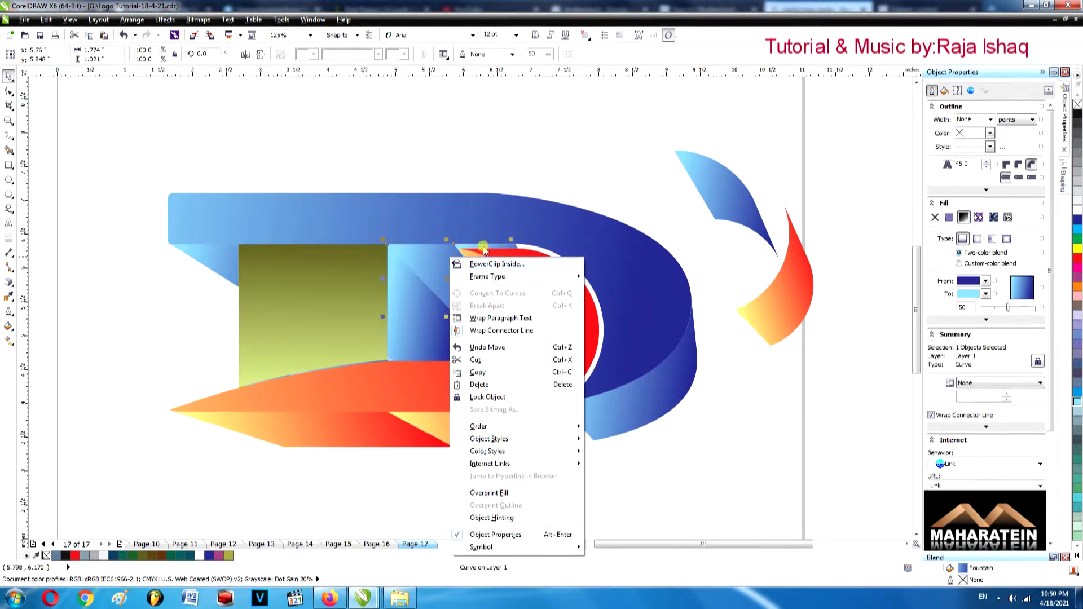
pyautogui.click(488, 246)
pyautogui.click(488, 247)
pyautogui.moveTo(488, 247); pyautogui.dragTo(627, 143)
pyautogui.click(510, 160)
# Try to move the orange inner side face of the red sweep out above the logo, and undo the move.
pyautogui.moveTo(512, 298); pyautogui.dragTo(549, 148)
pyautogui.click(480, 289)
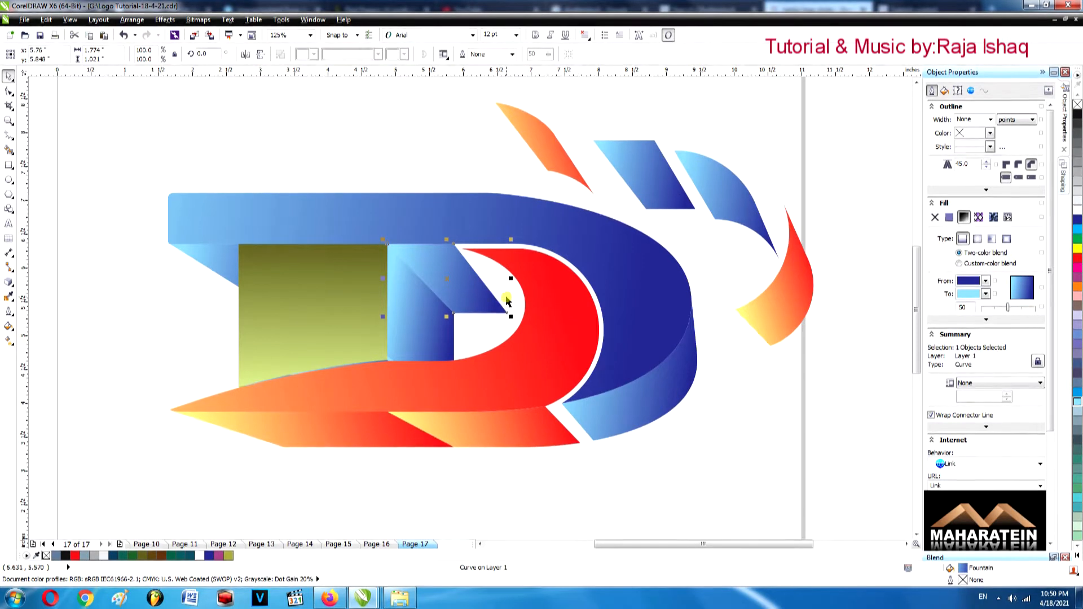
pyautogui.hotkey('ctrl', 'z')
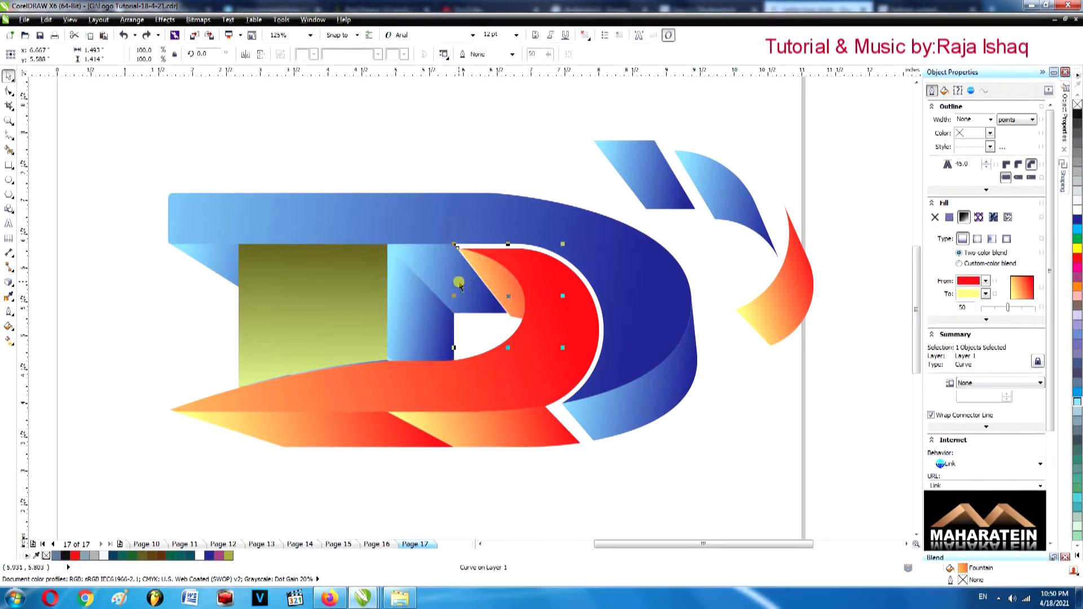
pyautogui.press('F10')
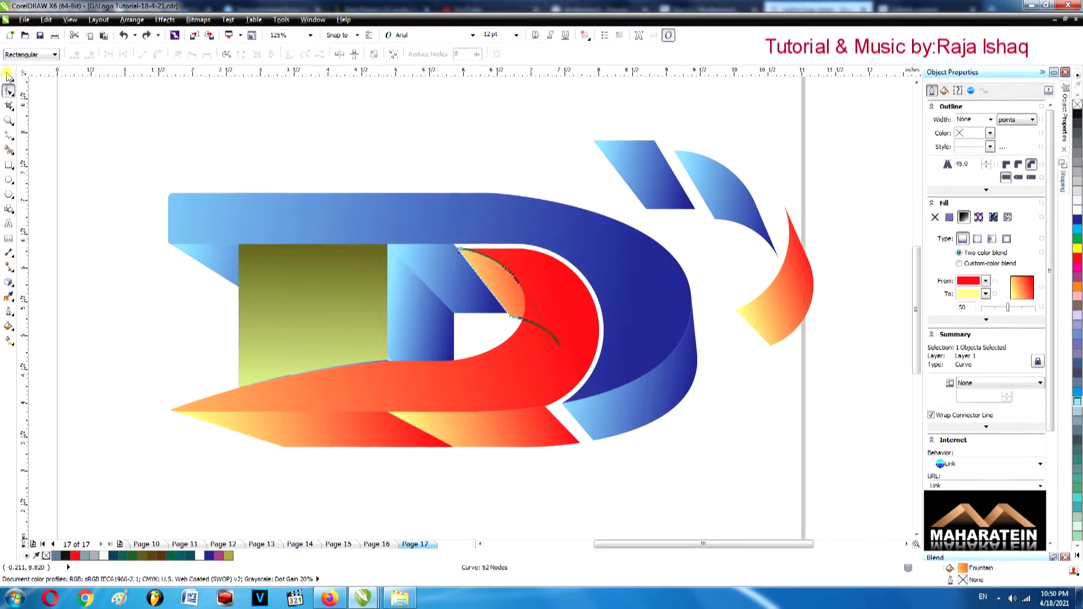
pyautogui.press('space')
# Try to weld the inner blue side face with the orange inner side face, and undo the weld.
pyautogui.click(467, 282)
pyautogui.keyDown('shift'); pyautogui.click(492, 262); pyautogui.keyUp('shift')
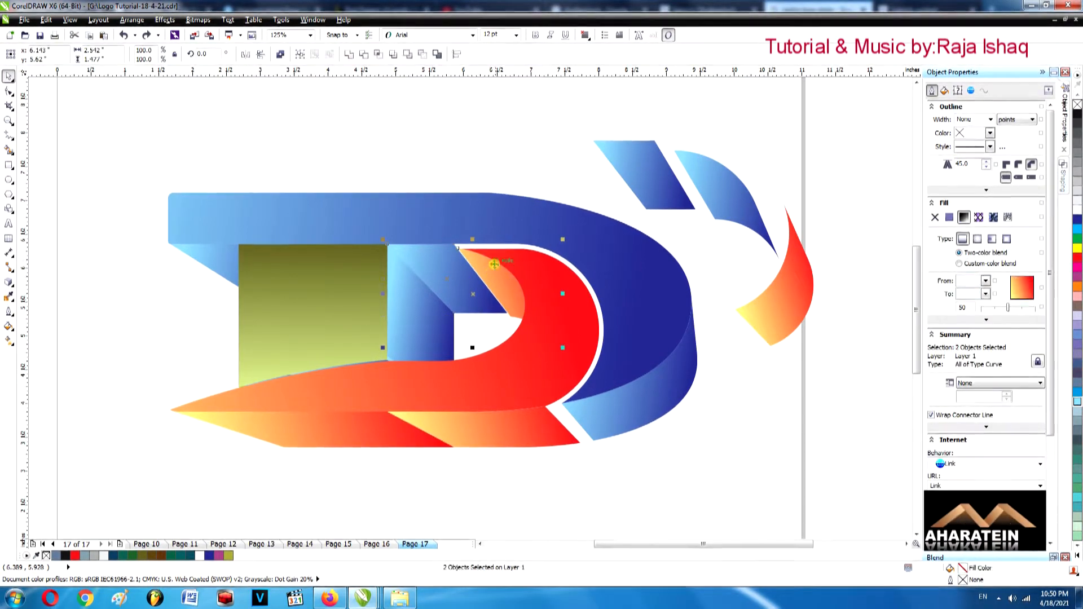
pyautogui.click(352, 54)
pyautogui.hotkey('ctrl', 'z')
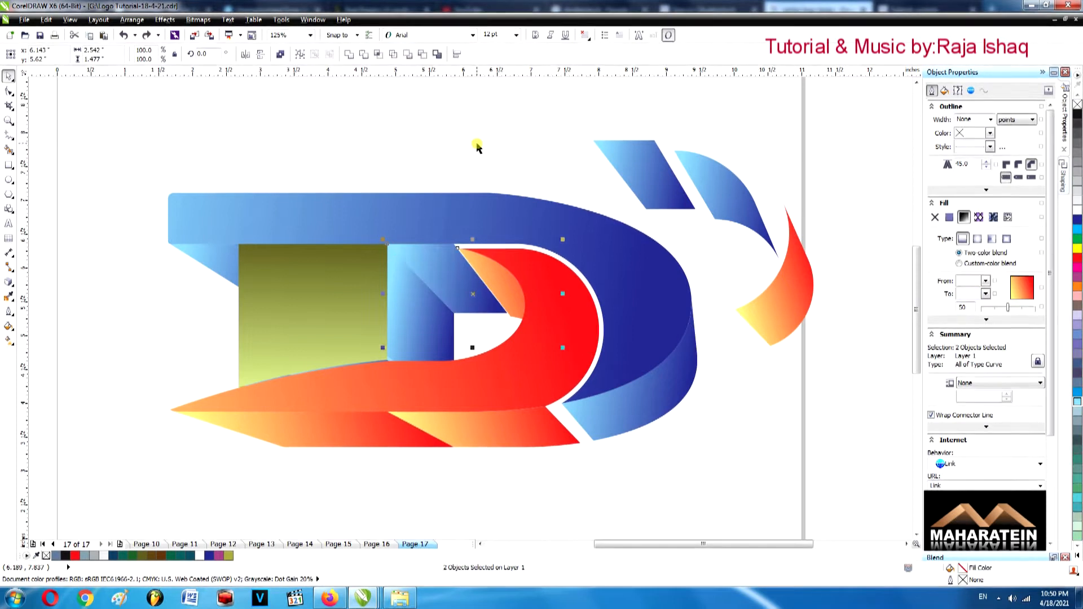
pyautogui.click(478, 146)
pyautogui.scroll(-1, 482, 291)
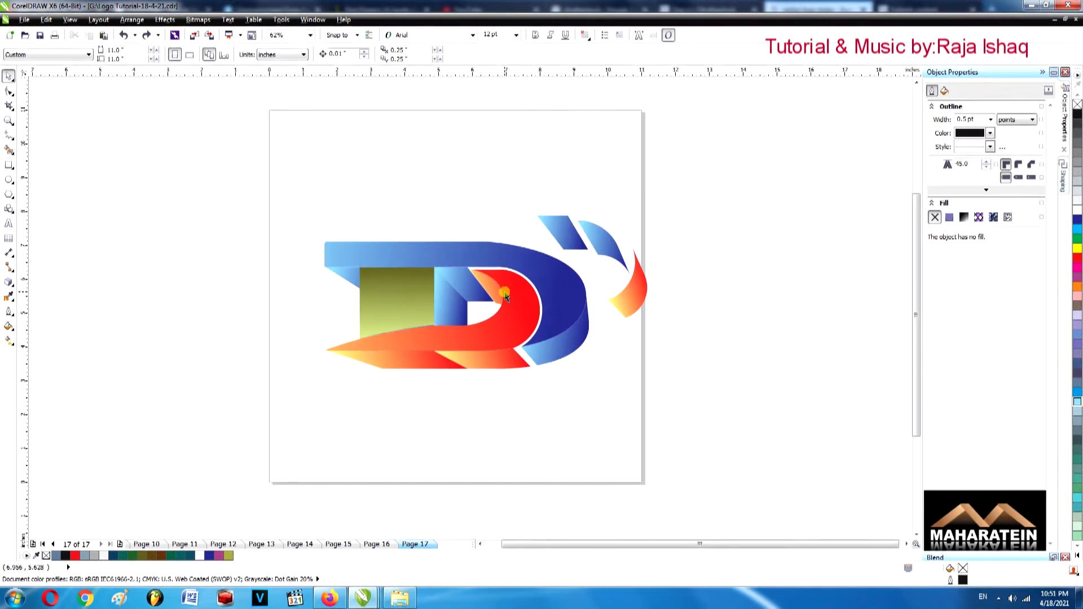
pyautogui.scroll(1, 512, 295)
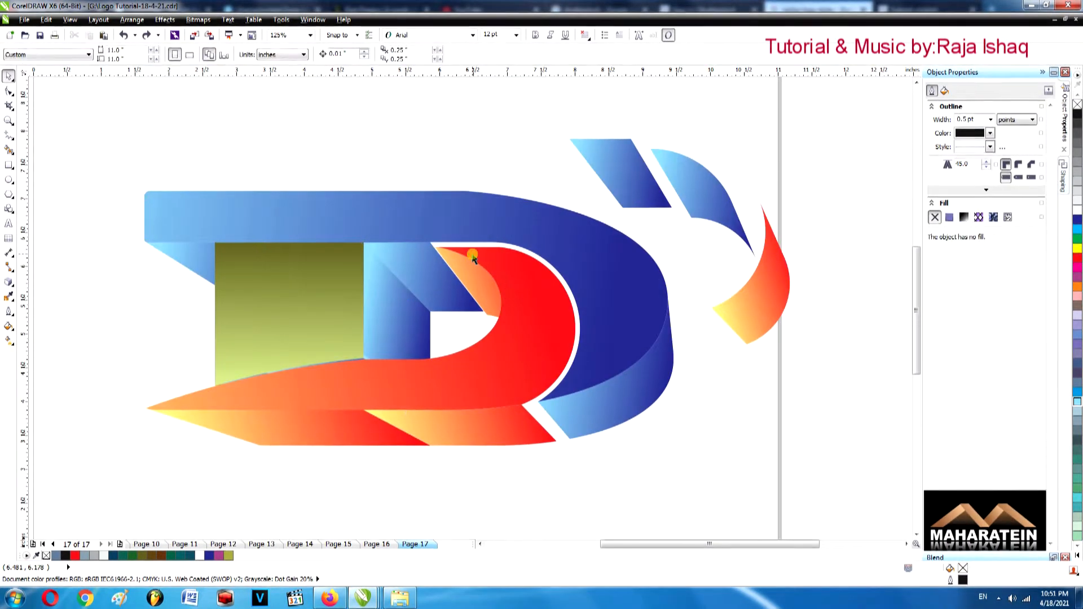
# Ungroup the front shapes and stretch the red sweep with its orange inner face up to the blue bar's underside, about 2.48 inches high overall.
pyautogui.rightClick(493, 261)
pyautogui.click(523, 310)
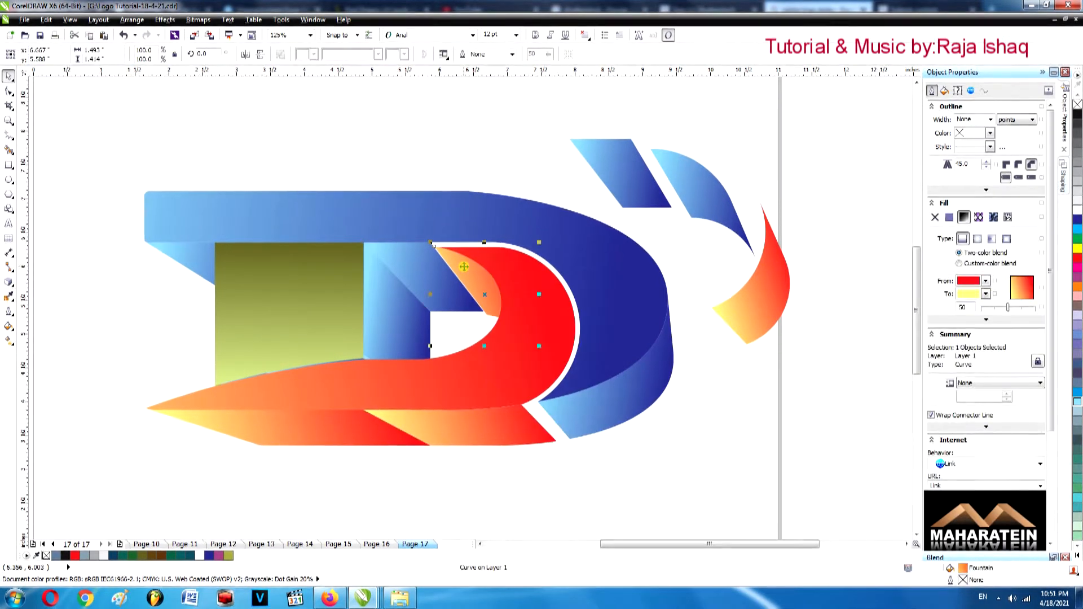
pyautogui.moveTo(361, 242); pyautogui.dragTo(363, 237)
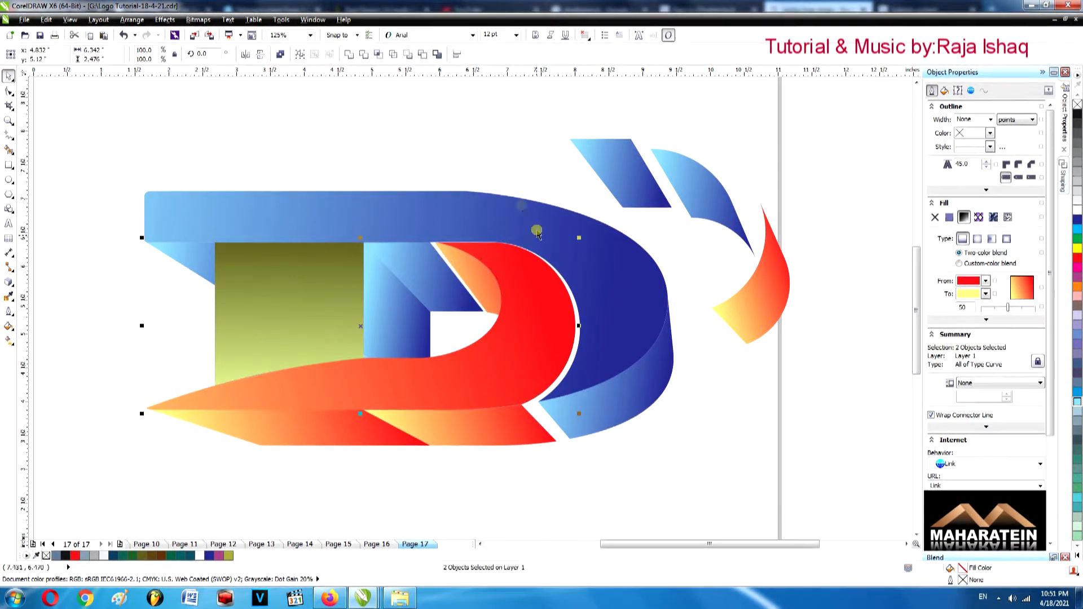
pyautogui.scroll(1, 522, 163)
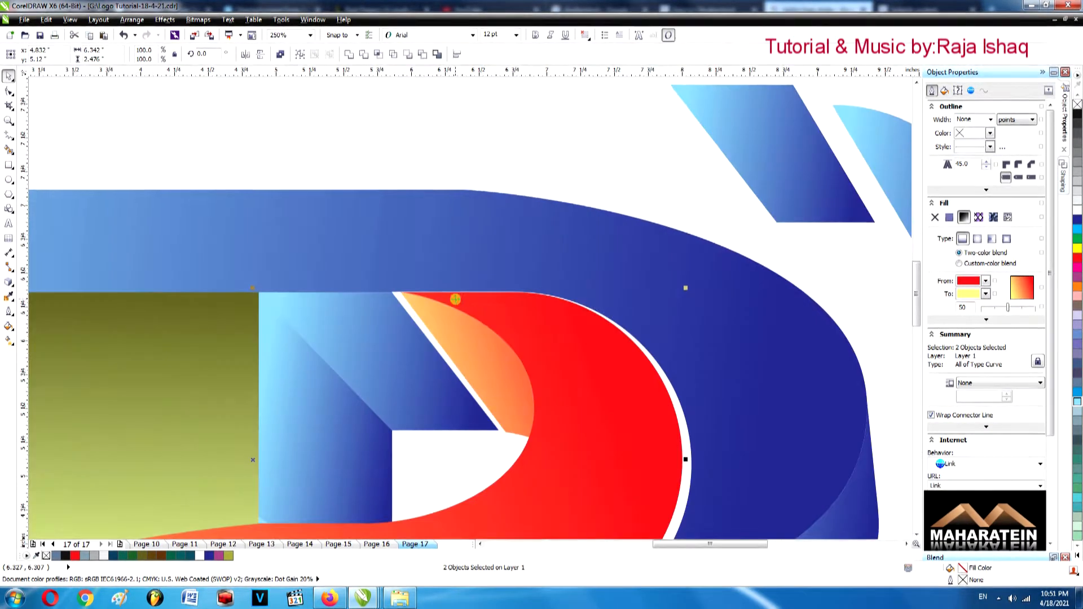
pyautogui.scroll(-1, 446, 302)
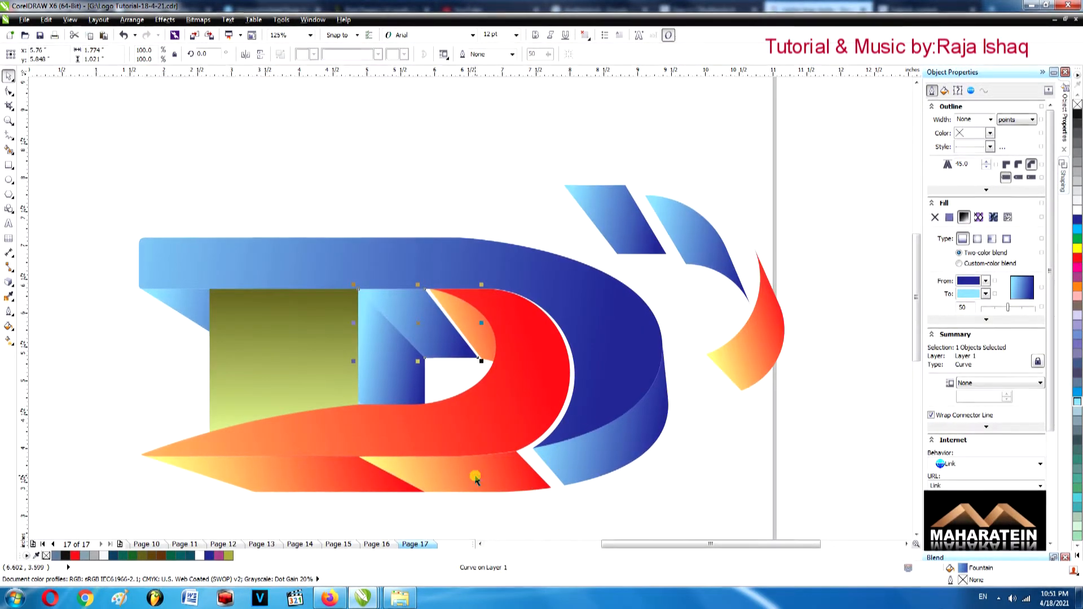
# Move the right segment of the red sweep's lower side face out above the logo.
pyautogui.moveTo(475, 476); pyautogui.dragTo(499, 167)
pyautogui.click(380, 476)
pyautogui.click(379, 478)
# Try to reshape the end nodes of the remaining lower side face, and undo the node moves.
pyautogui.press('F10')
pyautogui.moveTo(430, 495); pyautogui.dragTo(558, 490)
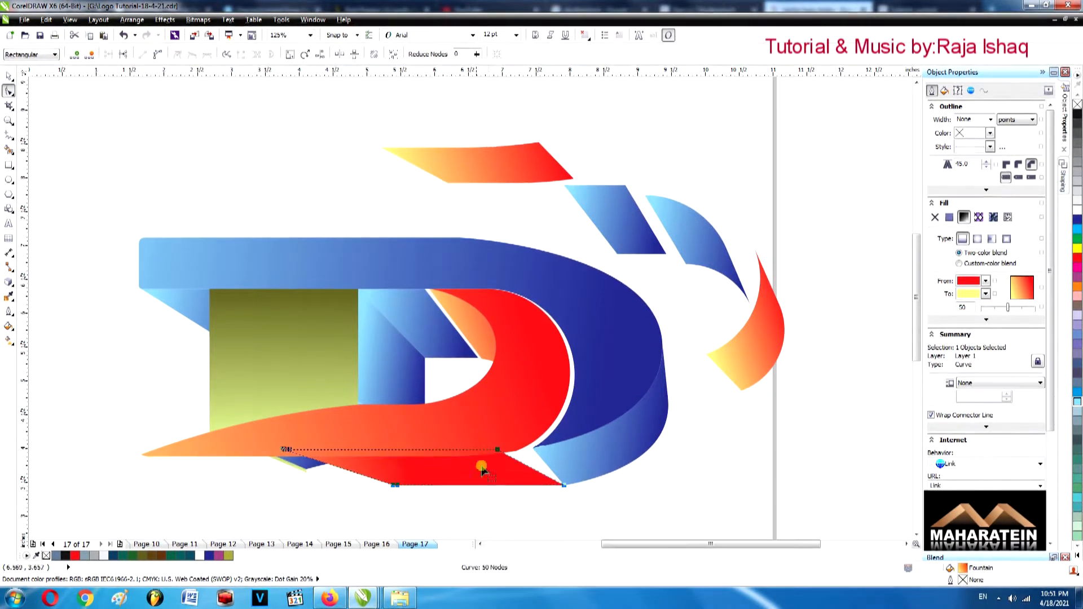
pyautogui.hotkey('ctrl', 'z')
pyautogui.moveTo(359, 456); pyautogui.dragTo(366, 459)
pyautogui.hotkey('ctrl', 'z')
pyautogui.hotkey('ctrl', 'z')
pyautogui.hotkey('ctrl', 'shift', 'z')
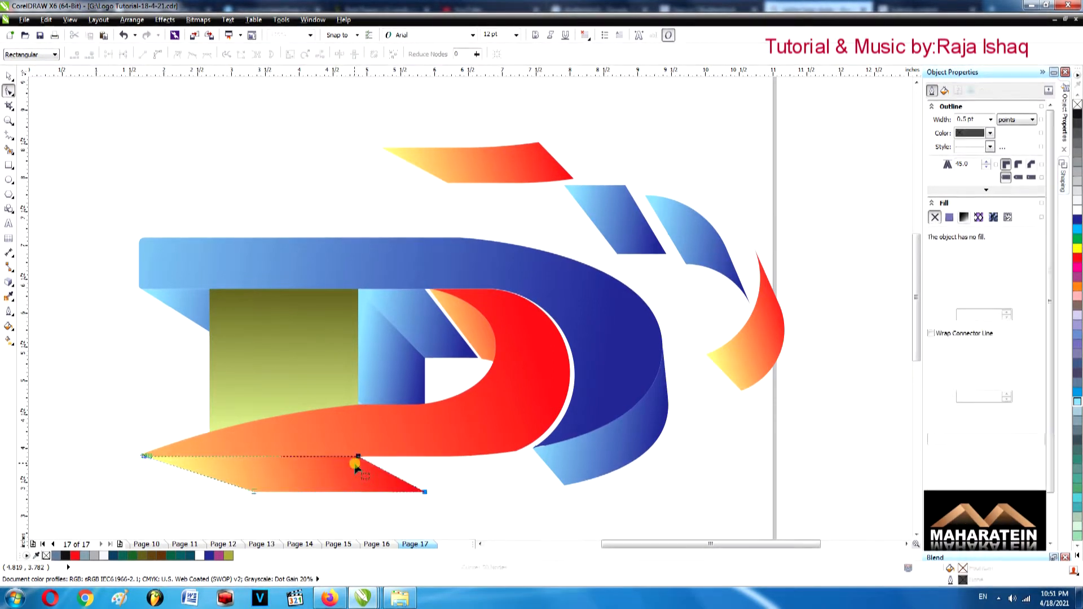
# Extend the right end nodes of the remaining lower side face to meet the edge of the blue curved side face.
pyautogui.moveTo(394, 478); pyautogui.dragTo(533, 450)
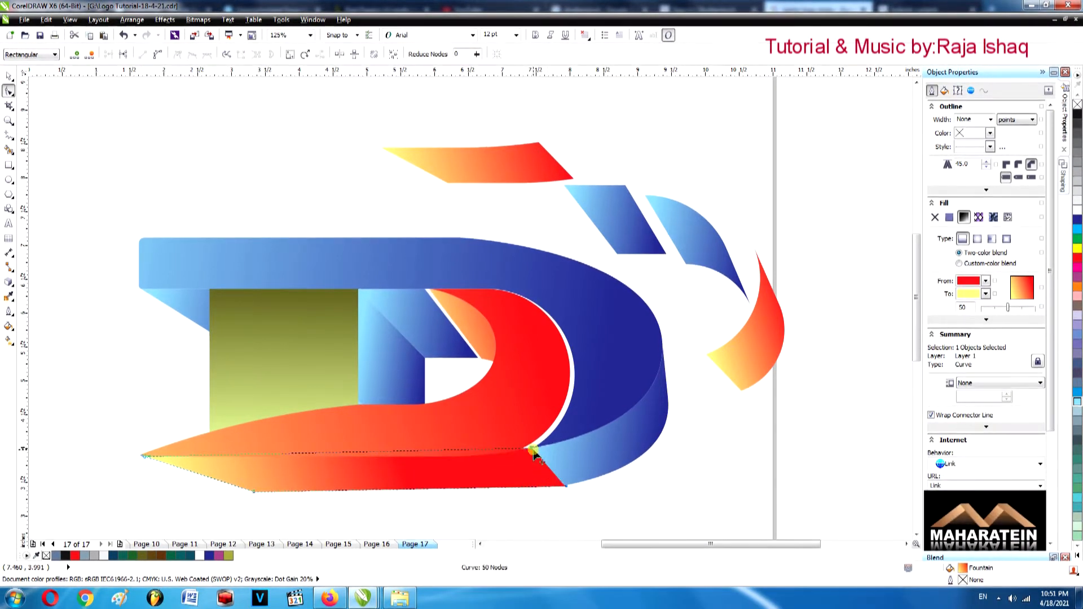
pyautogui.press('space')
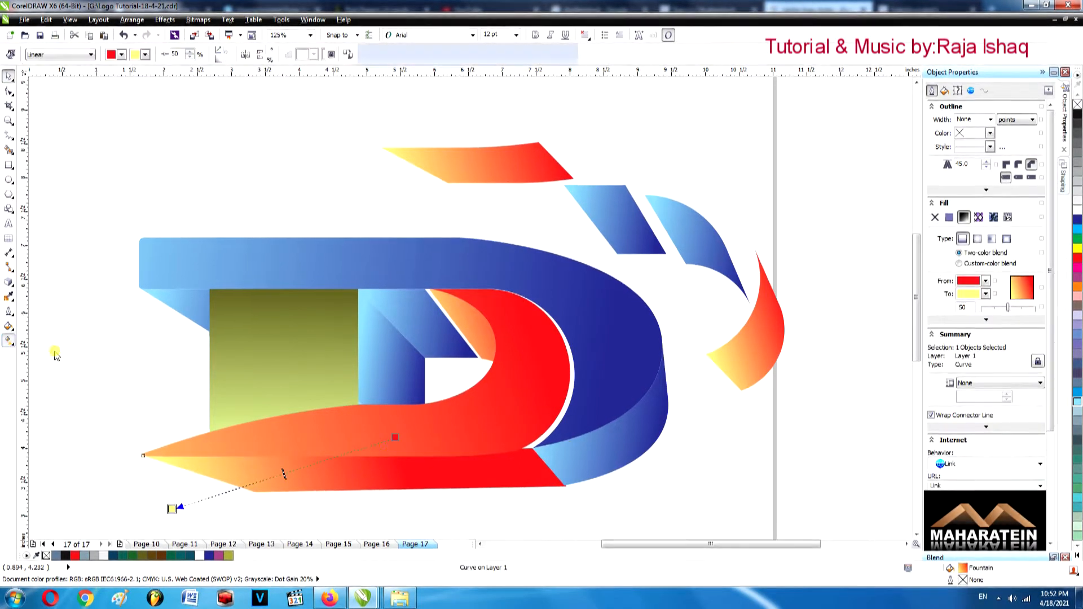
# Try a flatter yellow-to-red gradient on the lower side face and a reversed gradient on the red sweep.
pyautogui.moveTo(395, 435); pyautogui.dragTo(392, 471)
pyautogui.moveTo(171, 510); pyautogui.dragTo(122, 481)
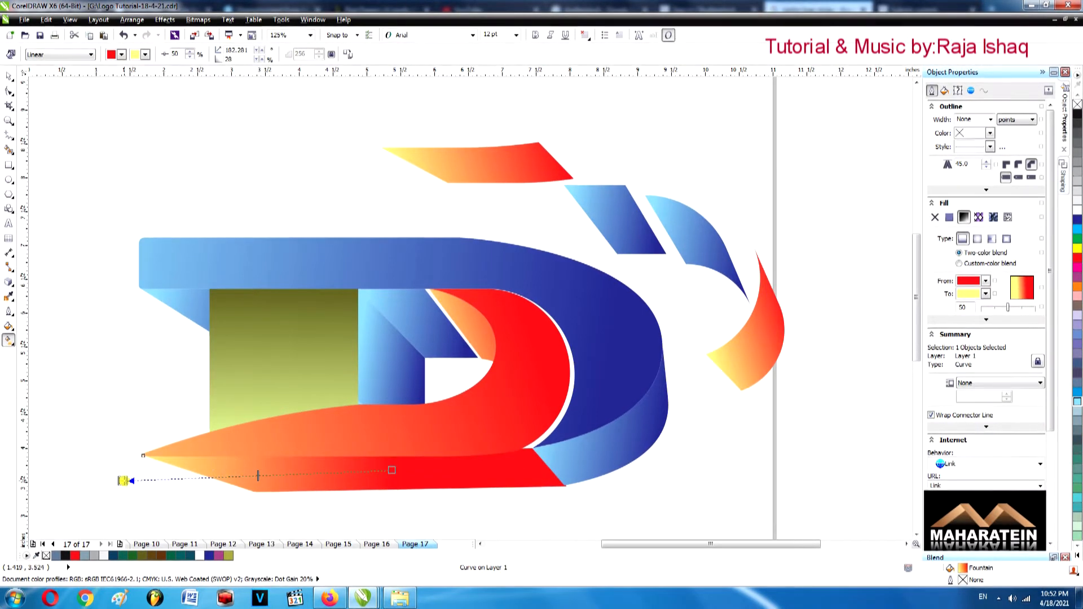
pyautogui.click(336, 422)
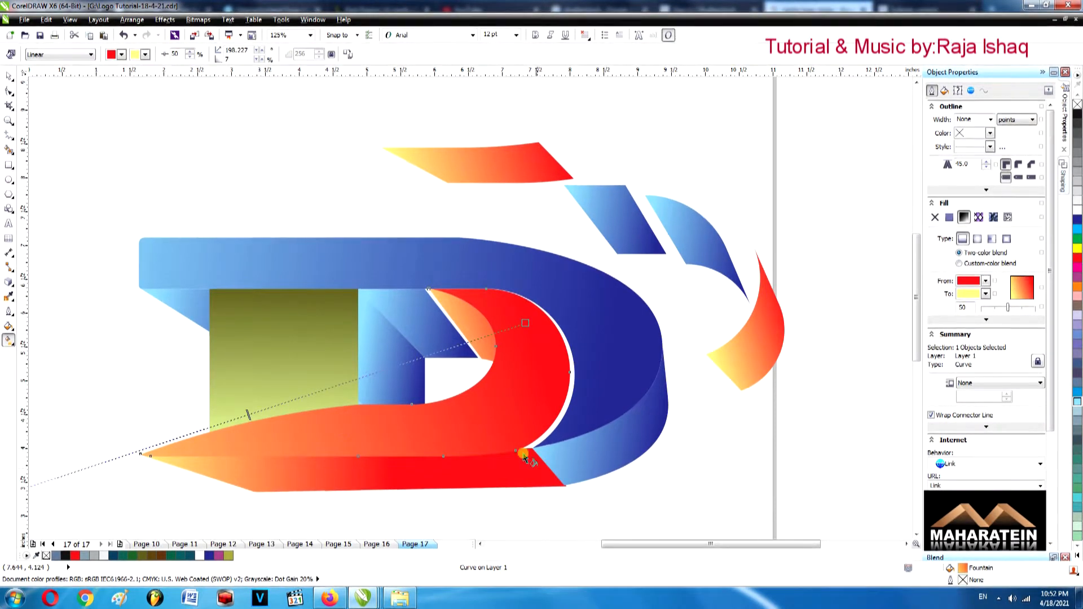
pyautogui.moveTo(570, 466); pyautogui.dragTo(570, 465)
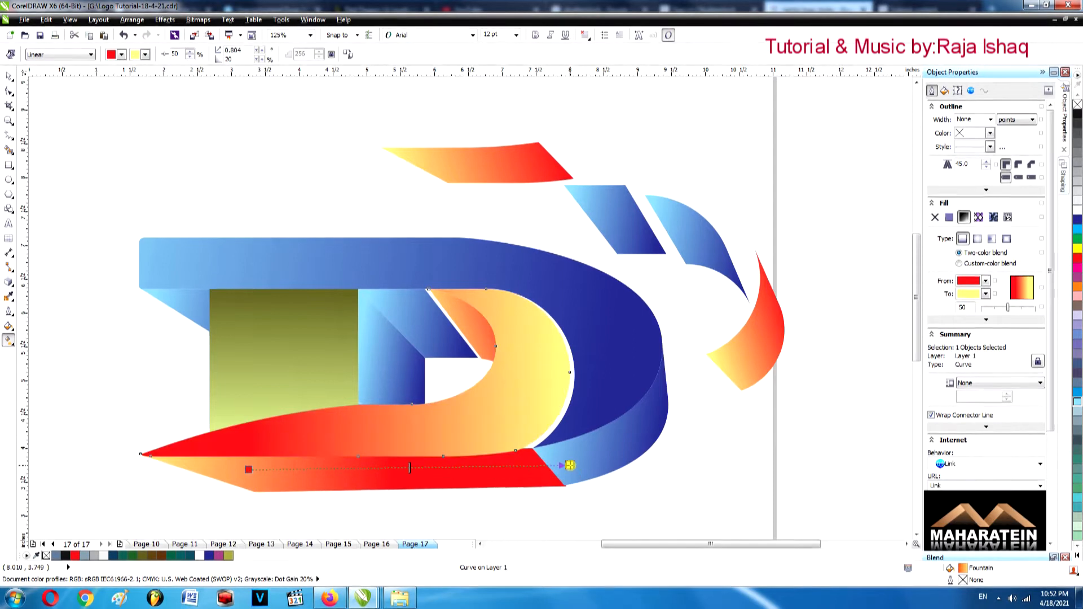
pyautogui.hotkey('ctrl', 'z')
# Run the lower side face's linear gradient from red near its middle to yellow beyond its right end, at about 3 degrees.
pyautogui.click(378, 482)
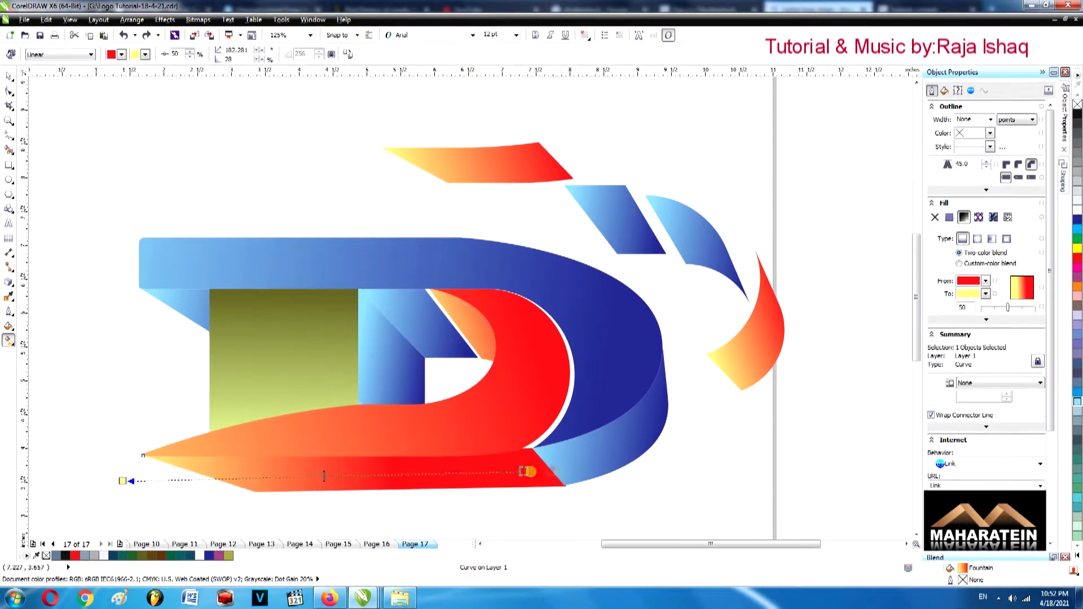
pyautogui.moveTo(491, 472); pyautogui.dragTo(567, 465)
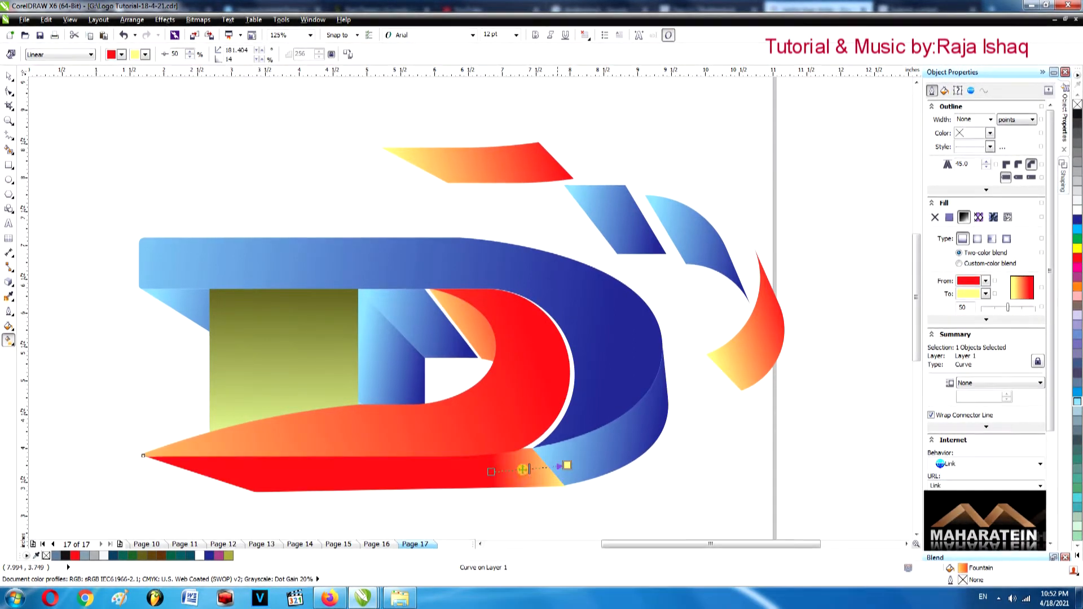
pyautogui.moveTo(491, 472); pyautogui.dragTo(330, 476)
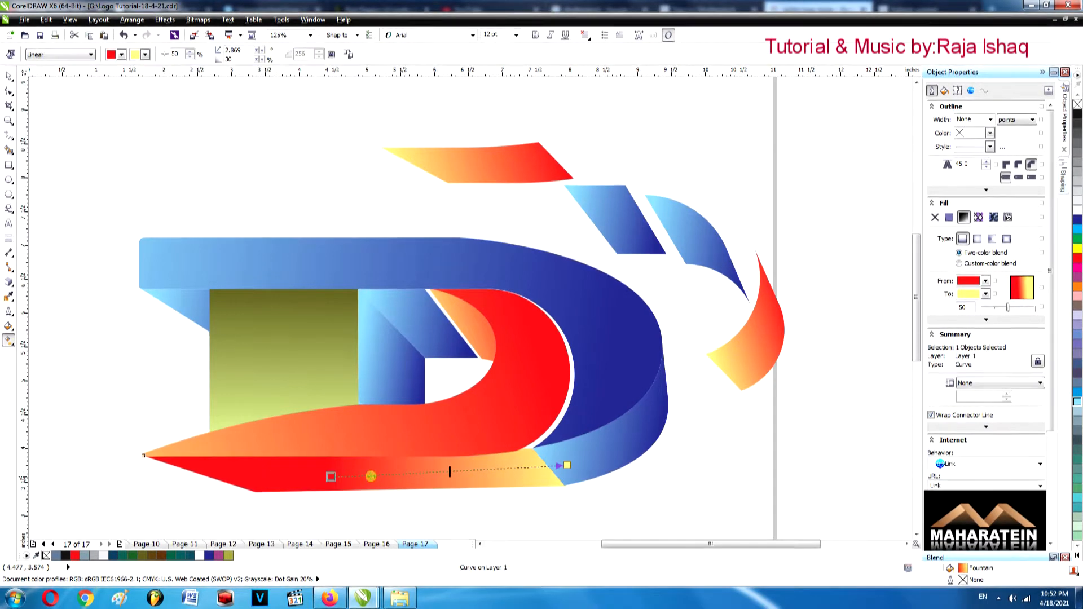
pyautogui.moveTo(567, 466); pyautogui.dragTo(683, 458)
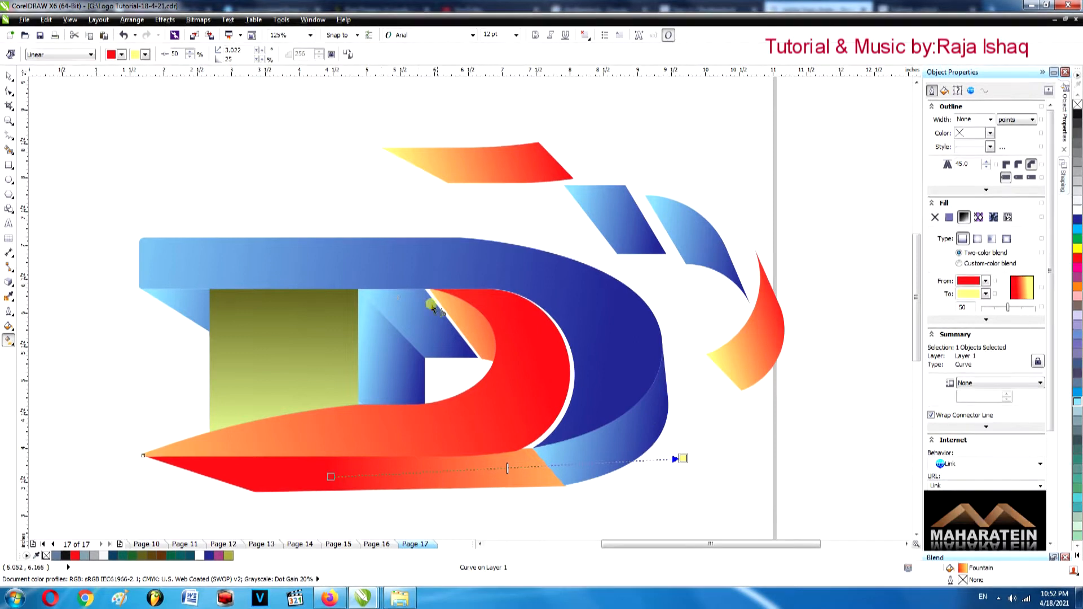
pyautogui.click(8, 76)
pyautogui.click(157, 148)
# Move the four loose side faces off the page to the right of the logo.
pyautogui.scroll(-1, 530, 301)
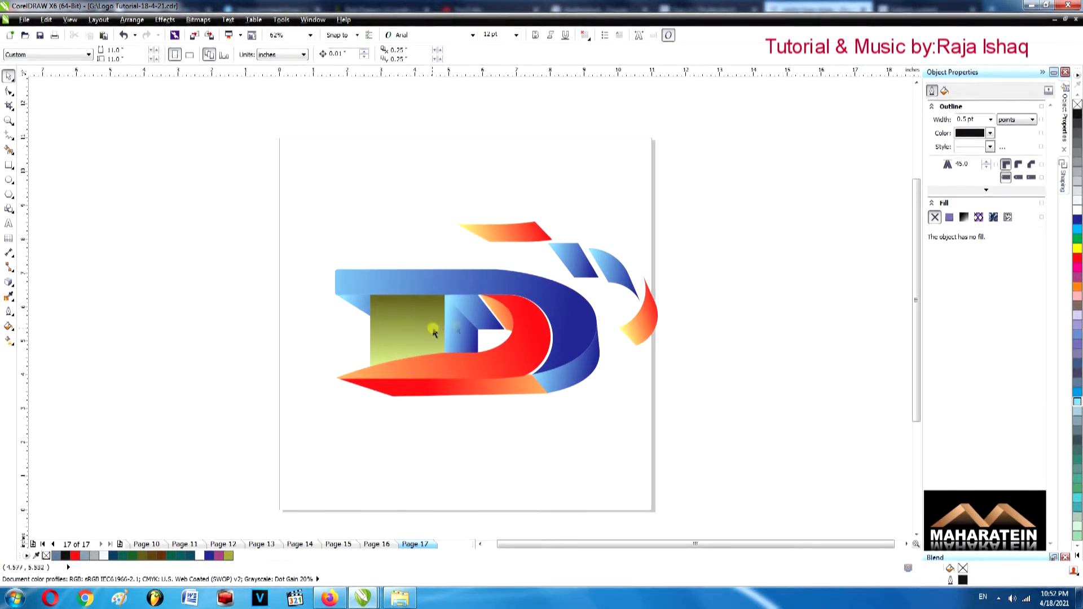
pyautogui.moveTo(488, 231); pyautogui.dragTo(736, 223)
pyautogui.moveTo(616, 268); pyautogui.dragTo(758, 263)
pyautogui.moveTo(643, 313); pyautogui.dragTo(729, 313)
pyautogui.moveTo(573, 259); pyautogui.dragTo(779, 324)
pyautogui.click(302, 242)
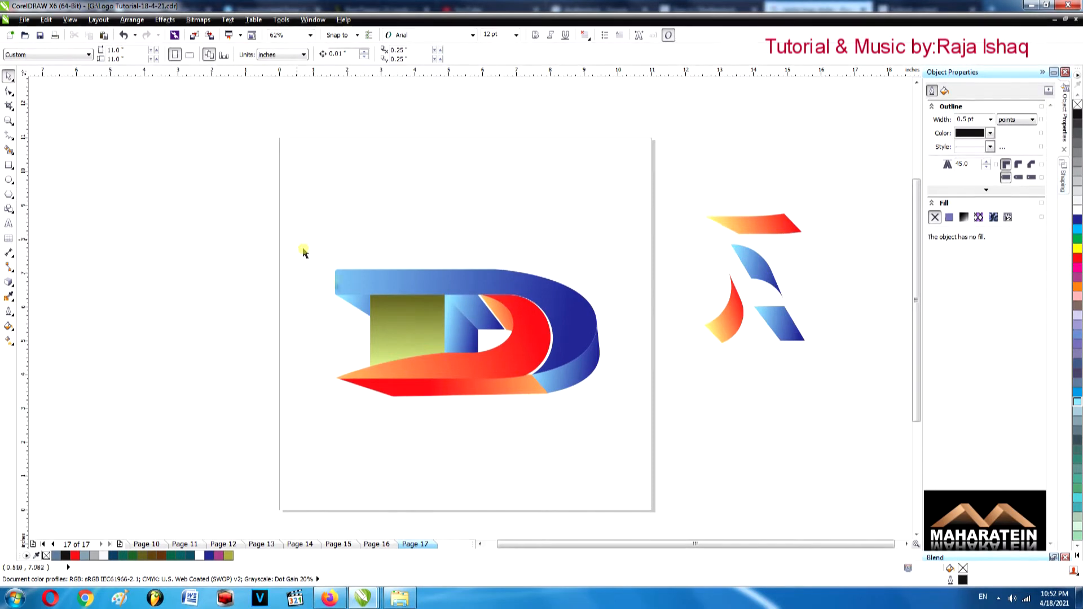
# Adjust the small blue side face beneath the bar's left end to a light-to-dark blue linear gradient at about 158.5 degrees.
pyautogui.click(355, 302)
pyautogui.click(9, 340)
pyautogui.scroll(1, 223, 307)
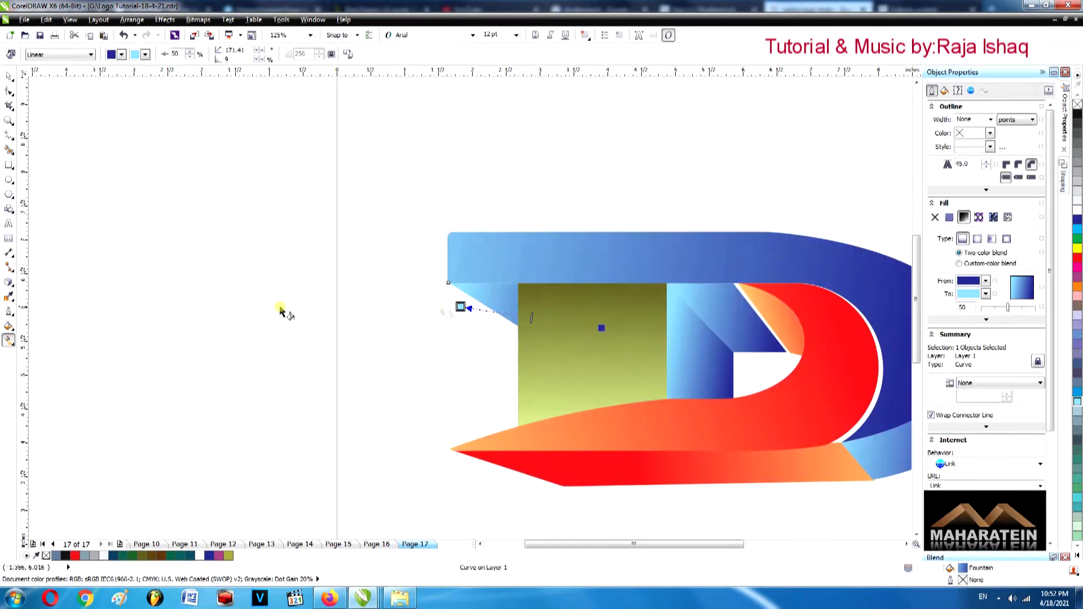
pyautogui.moveTo(603, 329); pyautogui.dragTo(568, 327)
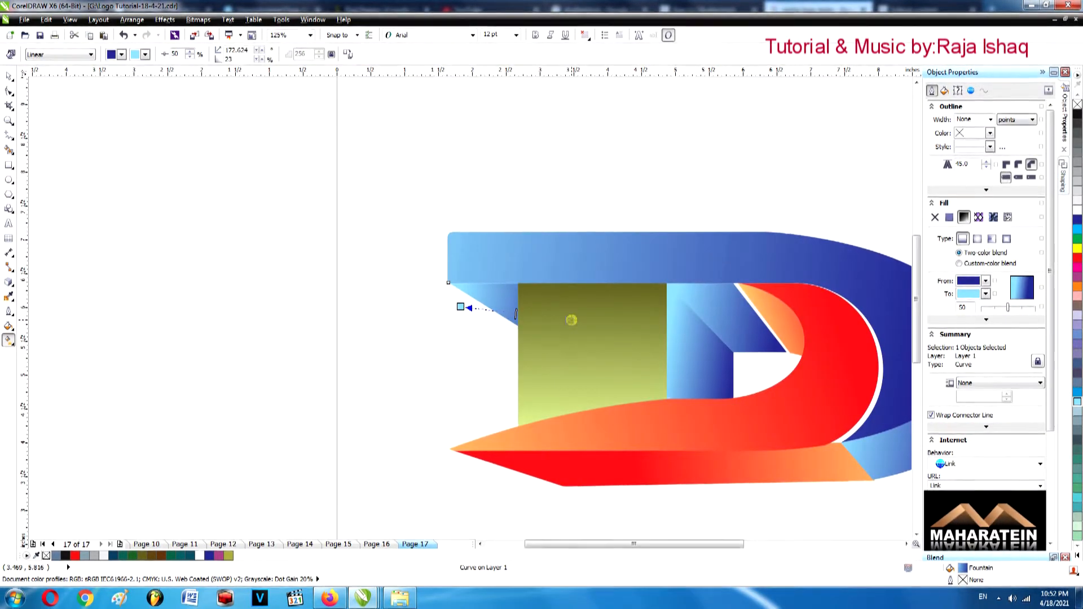
pyautogui.moveTo(460, 306); pyautogui.dragTo(458, 315)
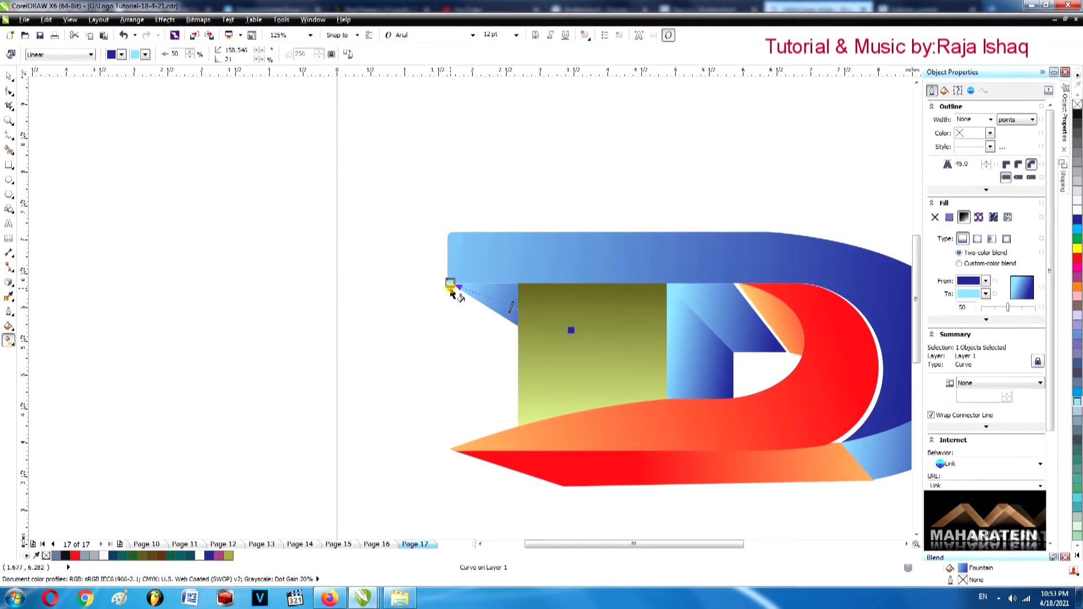
pyautogui.click(445, 297)
pyautogui.scroll(-1, 579, 335)
pyautogui.click(906, 544)
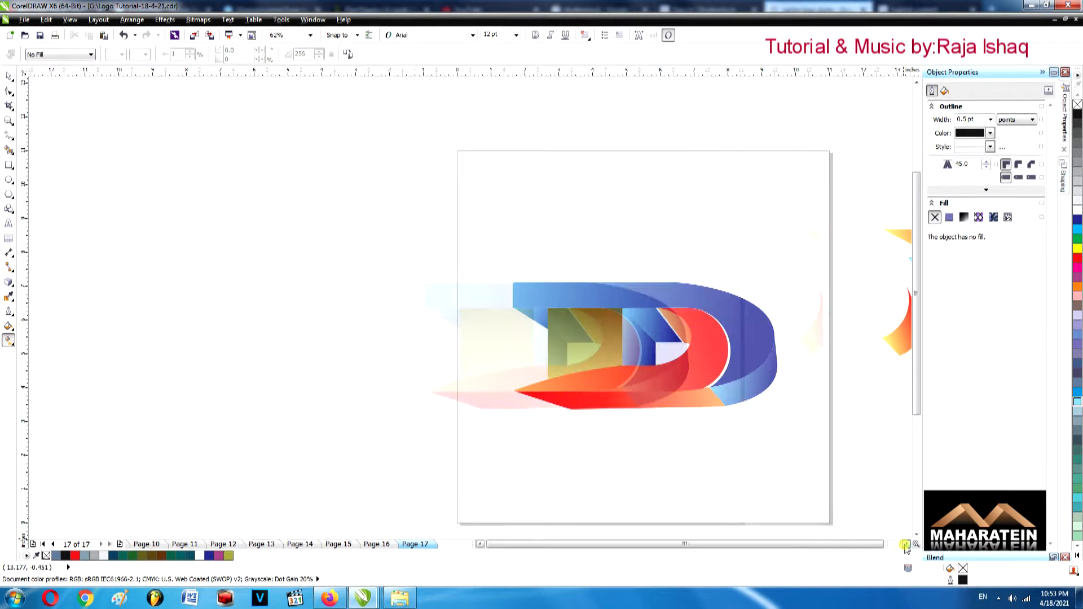
pyautogui.click(906, 543)
pyautogui.scroll(-1, 827, 424)
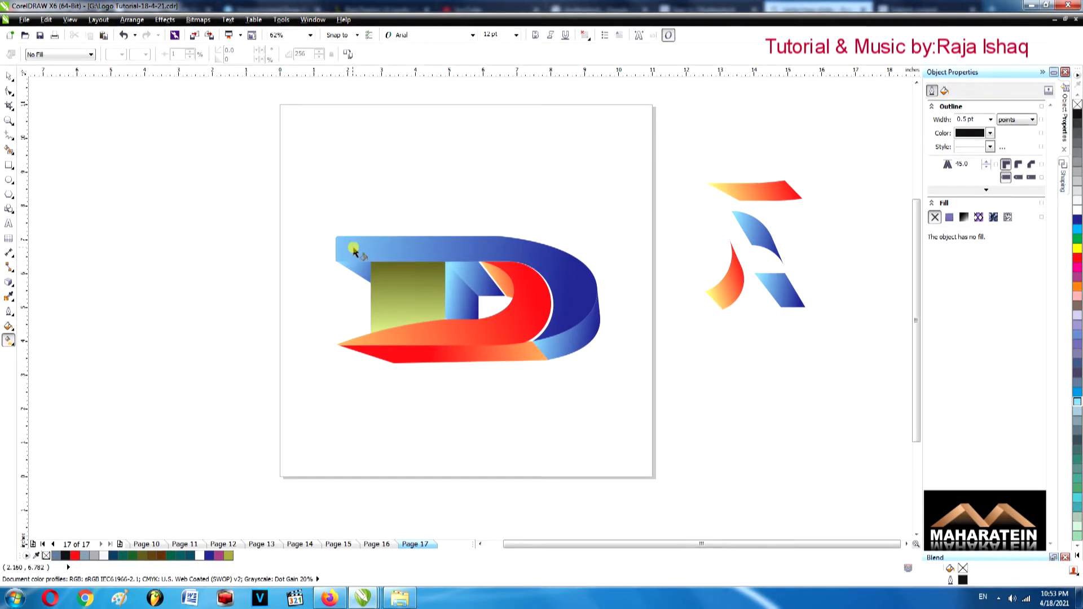
# Insert a new page after Page 17.
pyautogui.click(9, 75)
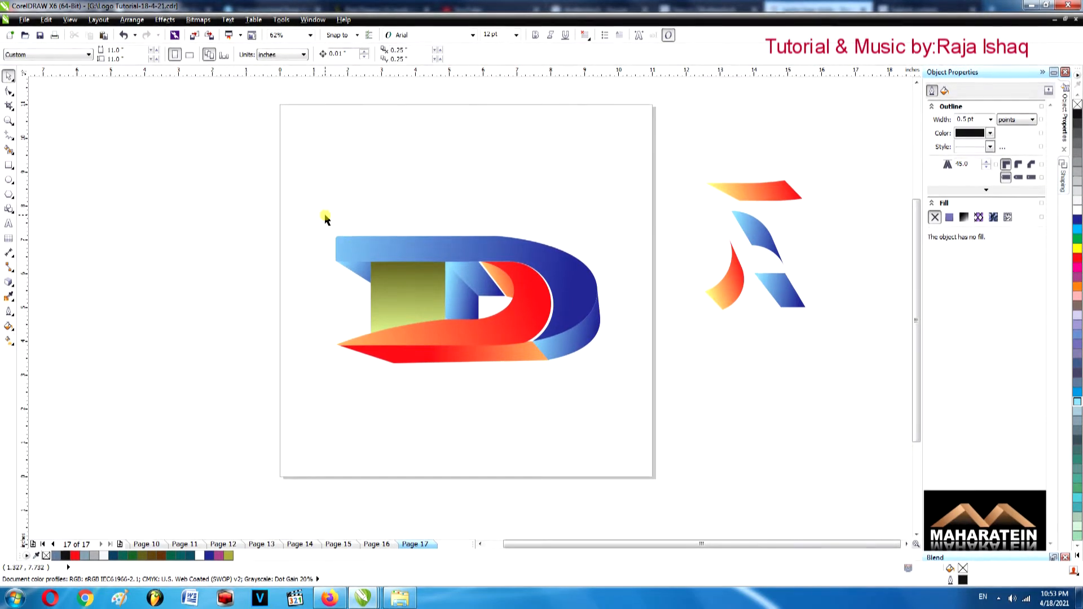
pyautogui.press('F3')
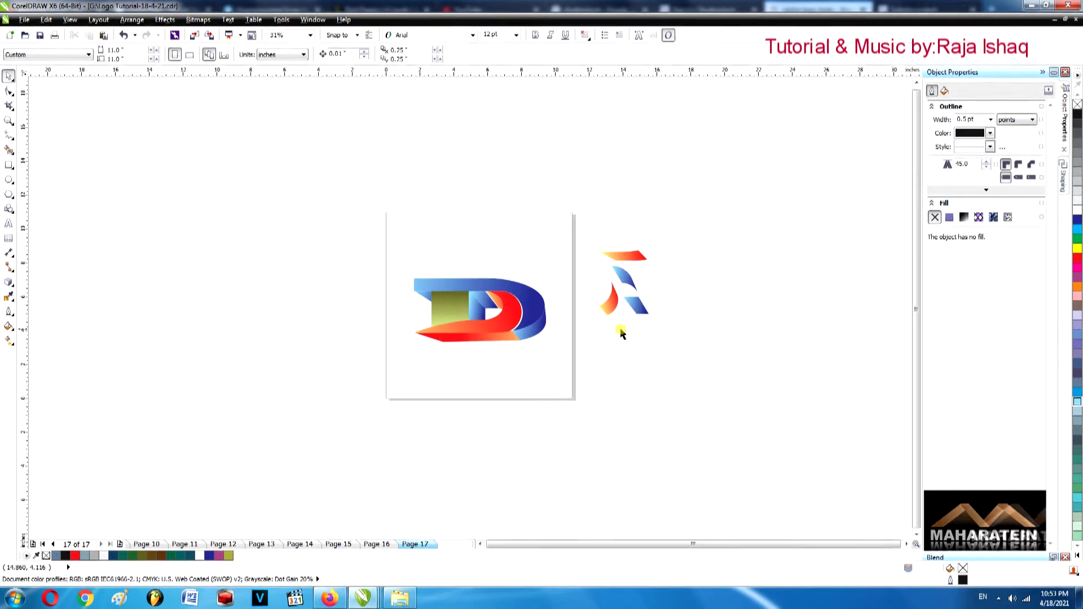
pyautogui.rightClick(415, 544)
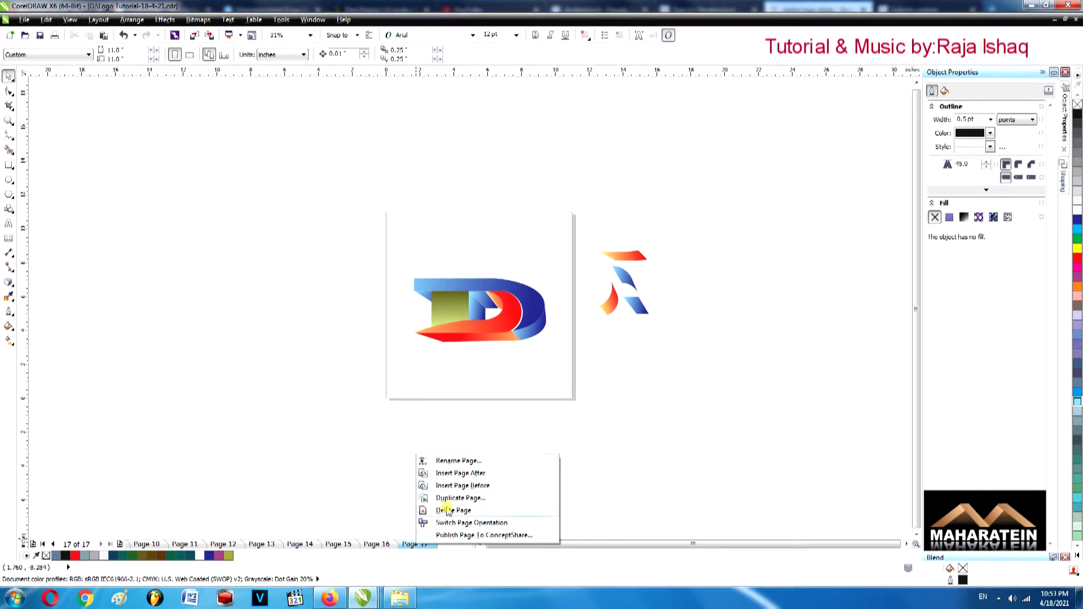
pyautogui.click(464, 477)
# Move the loose curved red-to-yellow face onto the new page and enlarge it to about 183.9%.
pyautogui.scroll(2, 594, 297)
pyautogui.moveTo(605, 317); pyautogui.dragTo(350, 295)
pyautogui.moveTo(370, 247); pyautogui.dragTo(444, 195)
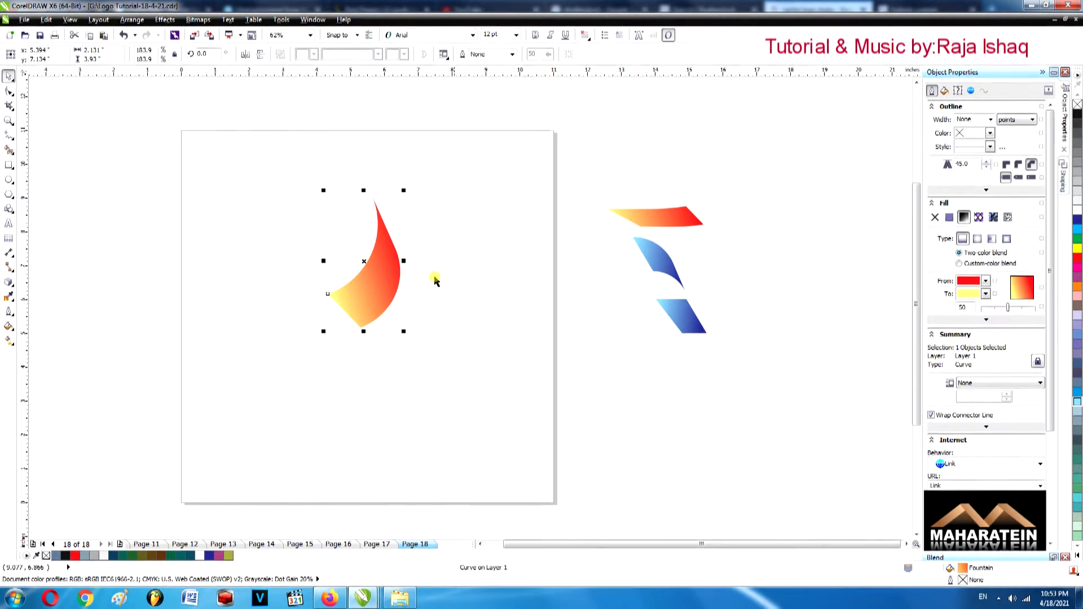
# Extend the curved blade's linear gradient so its yellow end lies well beyond the blade's lower-left corner.
pyautogui.click(8, 340)
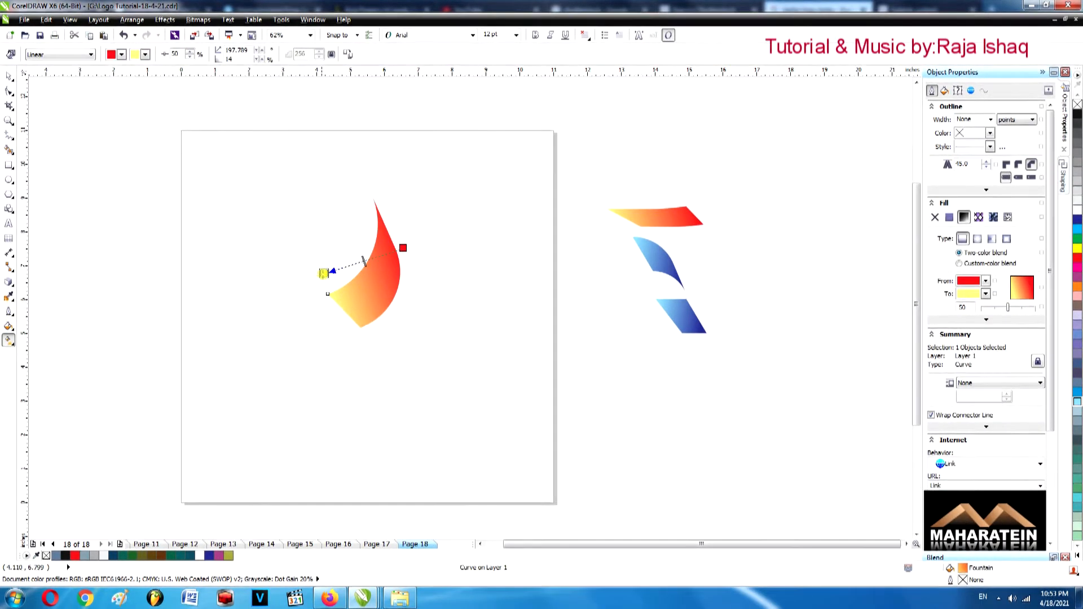
pyautogui.moveTo(325, 273); pyautogui.dragTo(273, 335)
pyautogui.click(9, 77)
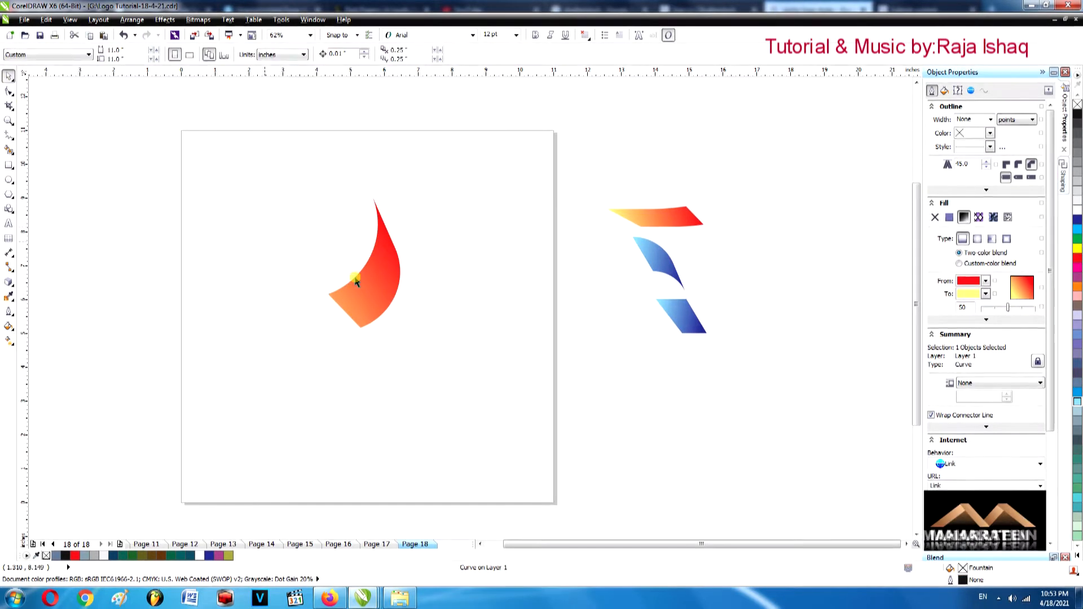
# Duplicate the blade in place and rotate the copy about 28.5 degrees counterclockwise around the lower-left corner.
pyautogui.rightClick(377, 295)
pyautogui.click(411, 118)
pyautogui.rightClick(426, 246)
pyautogui.click(454, 318)
pyautogui.click(375, 273)
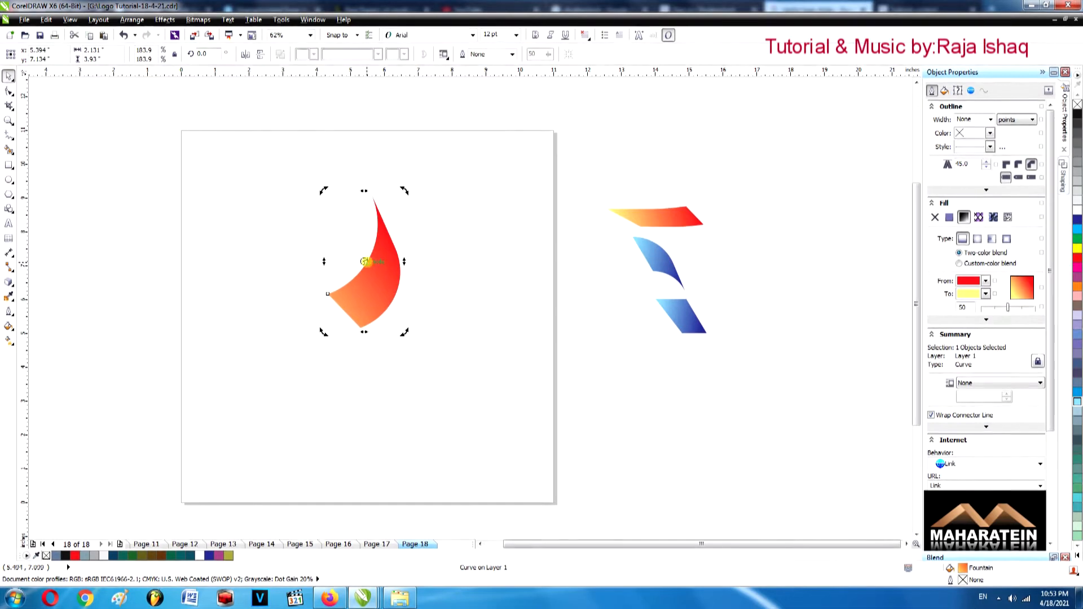
pyautogui.click(365, 261)
pyautogui.moveTo(405, 190); pyautogui.dragTo(348, 180)
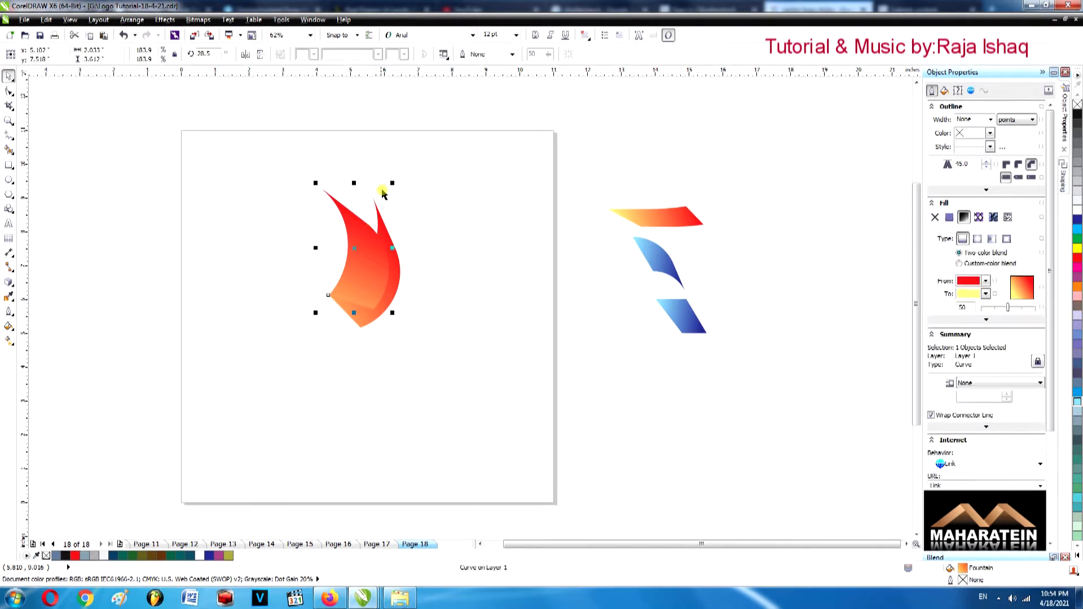
# Duplicate the rotated blade and turn the third blade to about 63.9 degrees around the shared corner.
pyautogui.moveTo(392, 183); pyautogui.dragTo(318, 177)
pyautogui.rightClick(318, 177)
pyautogui.click(426, 248)
pyautogui.click(335, 261)
pyautogui.rightClick(333, 261)
pyautogui.click(364, 375)
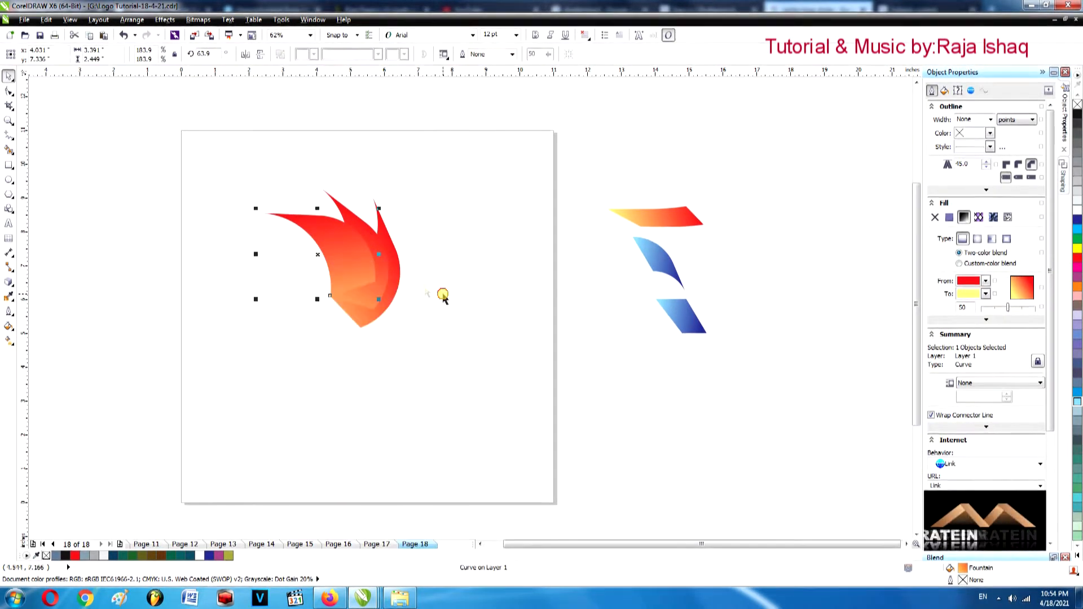
# Duplicate the third blade and rotate the copy further counterclockwise around the shared corner as the fourth, lowest-pointing blade.
pyautogui.rightClick(413, 274)
pyautogui.click(442, 346)
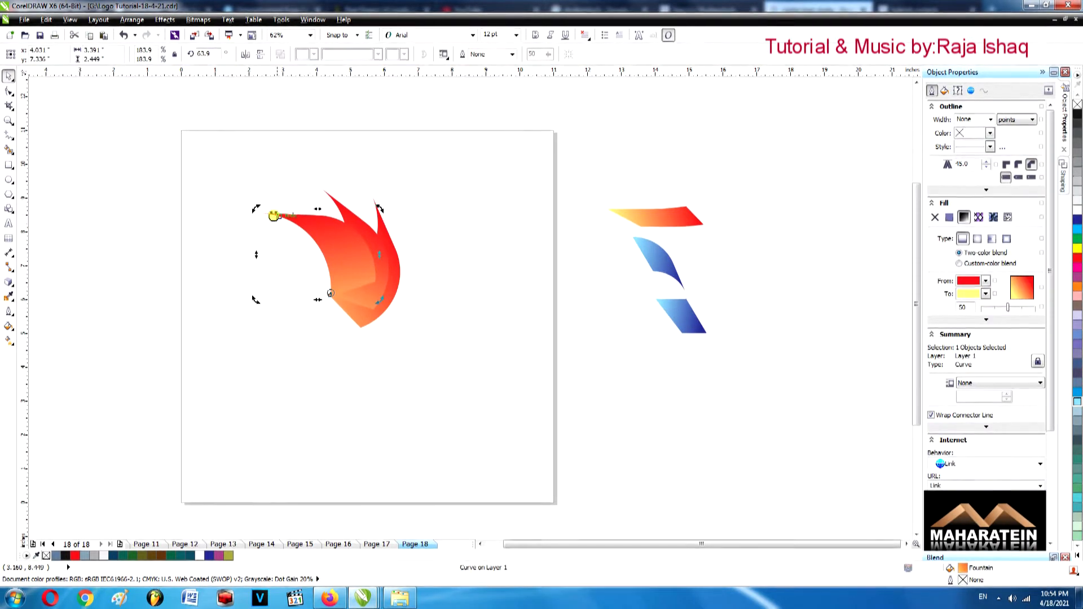
pyautogui.moveTo(257, 211); pyautogui.dragTo(222, 234)
pyautogui.click(476, 274)
pyautogui.doubleClick(309, 251)
pyautogui.click(484, 273)
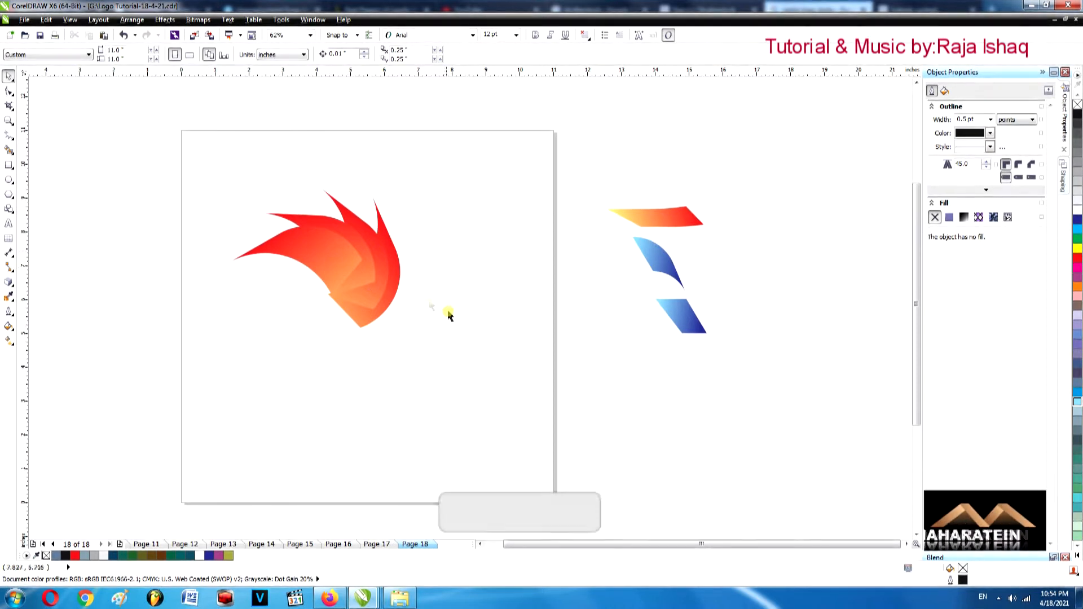
# Shift the original right-hand blade slightly down and right so its inner corner lines up with the fan.
pyautogui.click(353, 306)
pyautogui.scroll(4, 354, 305)
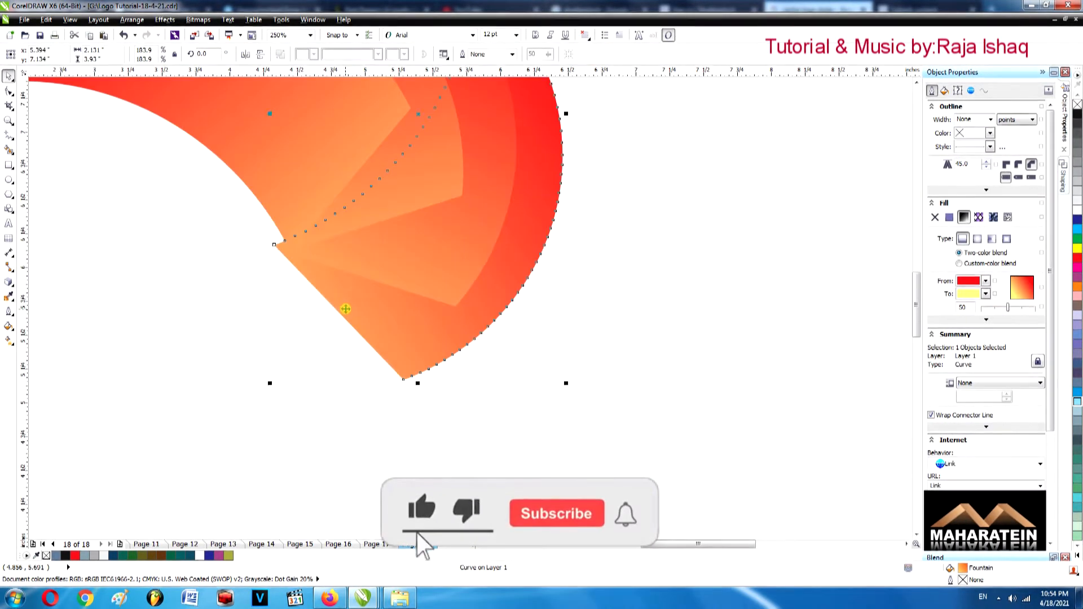
pyautogui.moveTo(353, 304); pyautogui.dragTo(338, 317)
pyautogui.scroll(2, 338, 317)
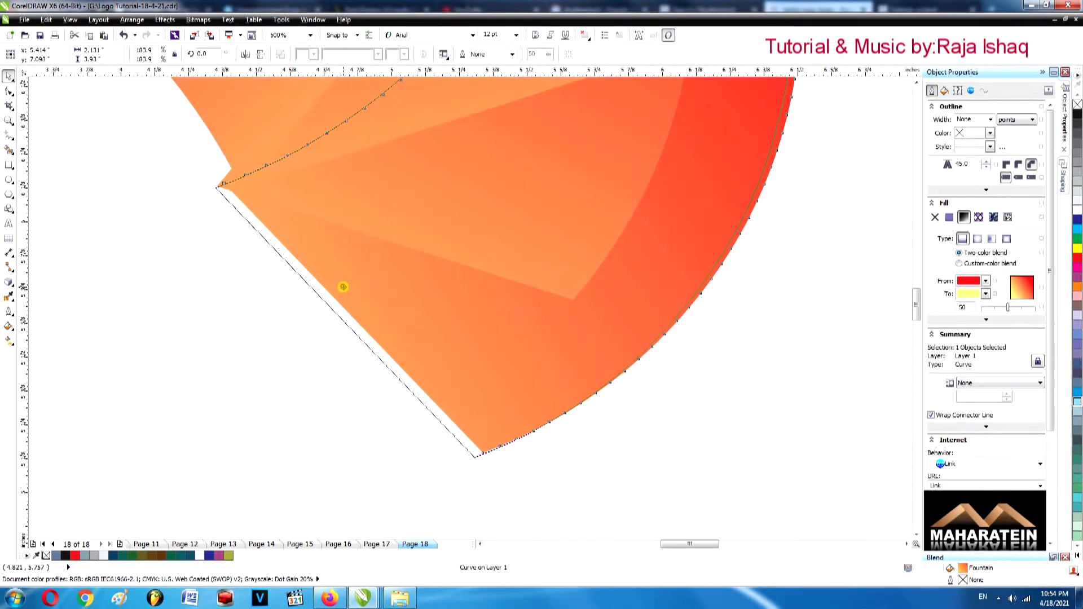
pyautogui.scroll(-4, 343, 287)
pyautogui.click(278, 306)
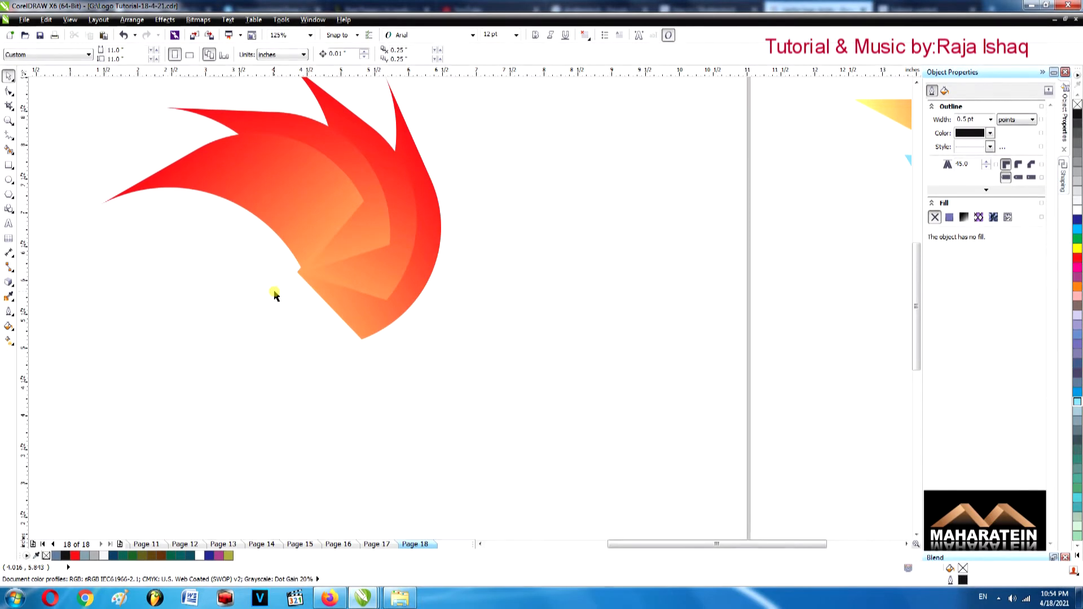
pyautogui.moveTo(428, 249); pyautogui.dragTo(486, 243)
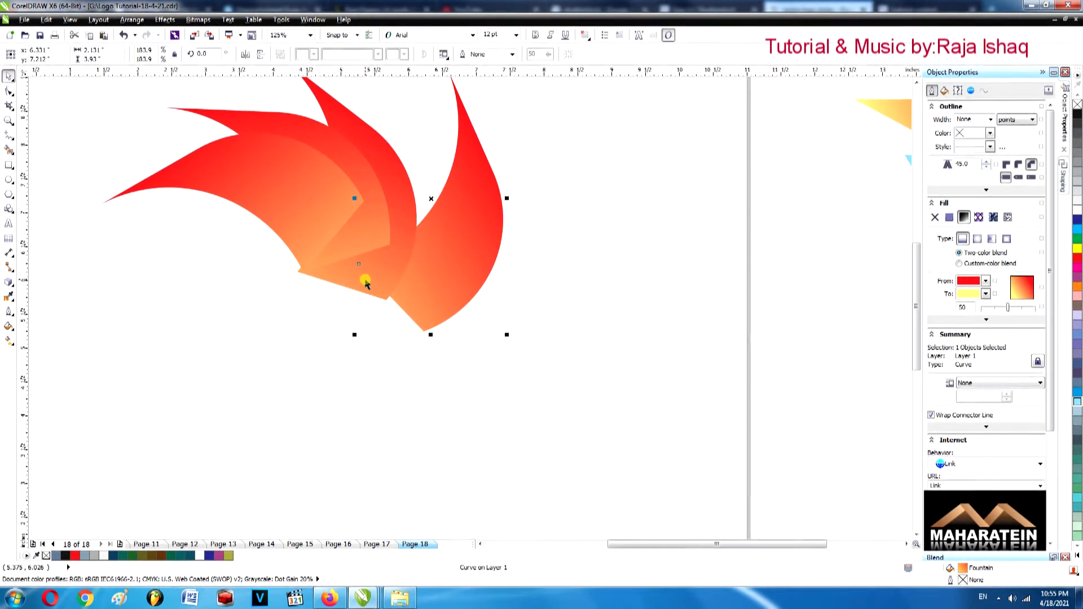
pyautogui.hotkey('ctrl', 'z')
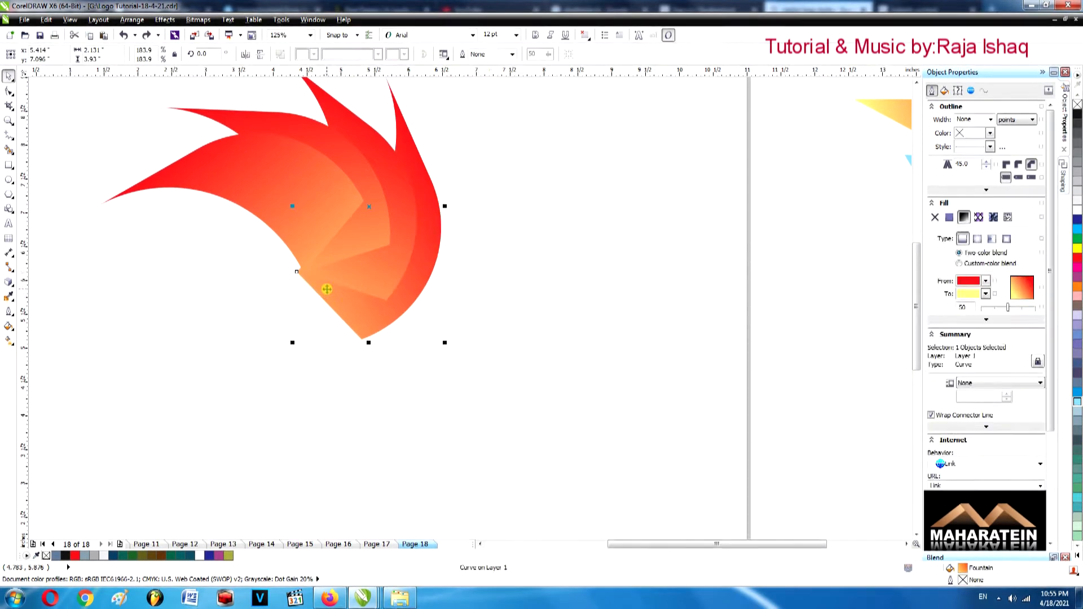
# Nudge the blade next to the right-hand one slightly right so its inner corner meets the fan's shared corner.
pyautogui.scroll(2, 327, 288)
pyautogui.moveTo(329, 289); pyautogui.dragTo(338, 286)
pyautogui.click(462, 214)
pyautogui.moveTo(462, 214); pyautogui.dragTo(471, 210)
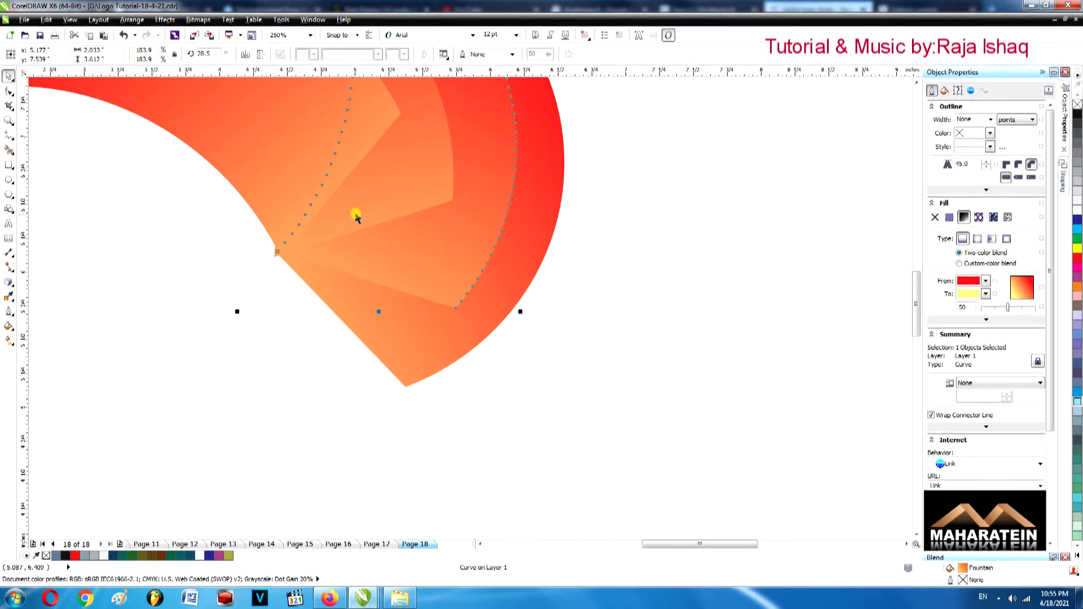
pyautogui.click(370, 296)
pyautogui.click(254, 281)
# Draw a circle about 0.48 inches in diameter beside the fan and try it over the blades' shared corner.
pyautogui.scroll(-1, 254, 281)
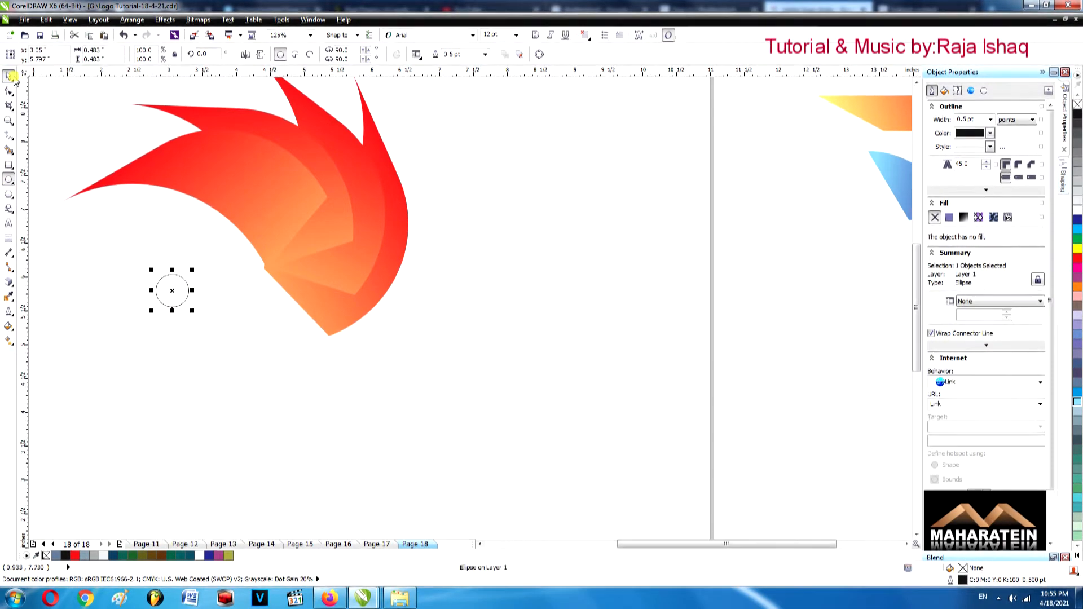
pyautogui.moveTo(214, 271); pyautogui.dragTo(256, 266)
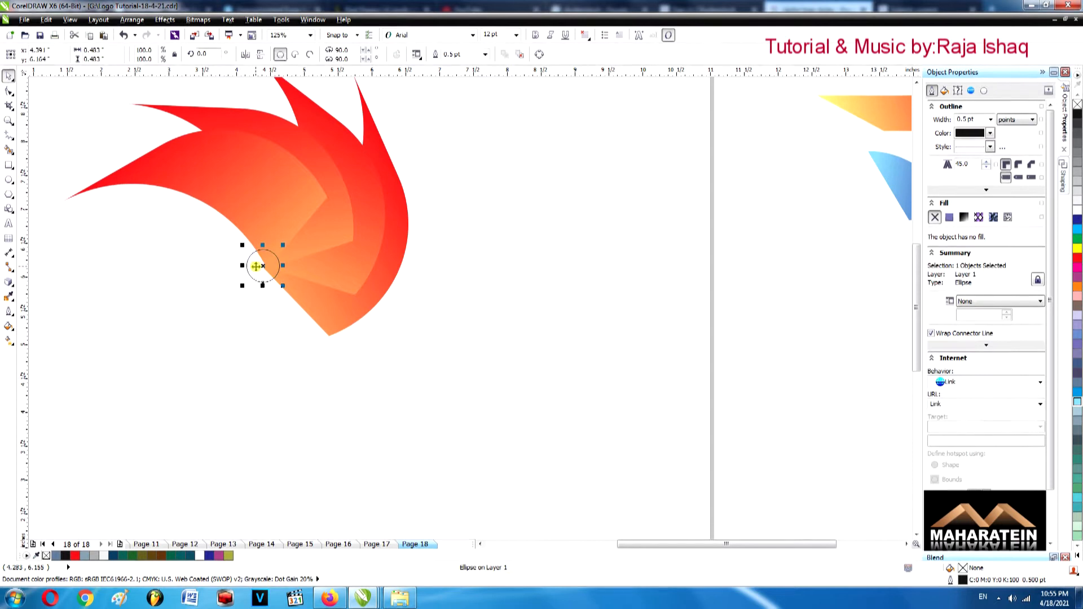
pyautogui.hotkey('ctrl', 'z')
# Group the four red blades.
pyautogui.scroll(-2, 147, 182)
pyautogui.moveTo(147, 180); pyautogui.dragTo(278, 280)
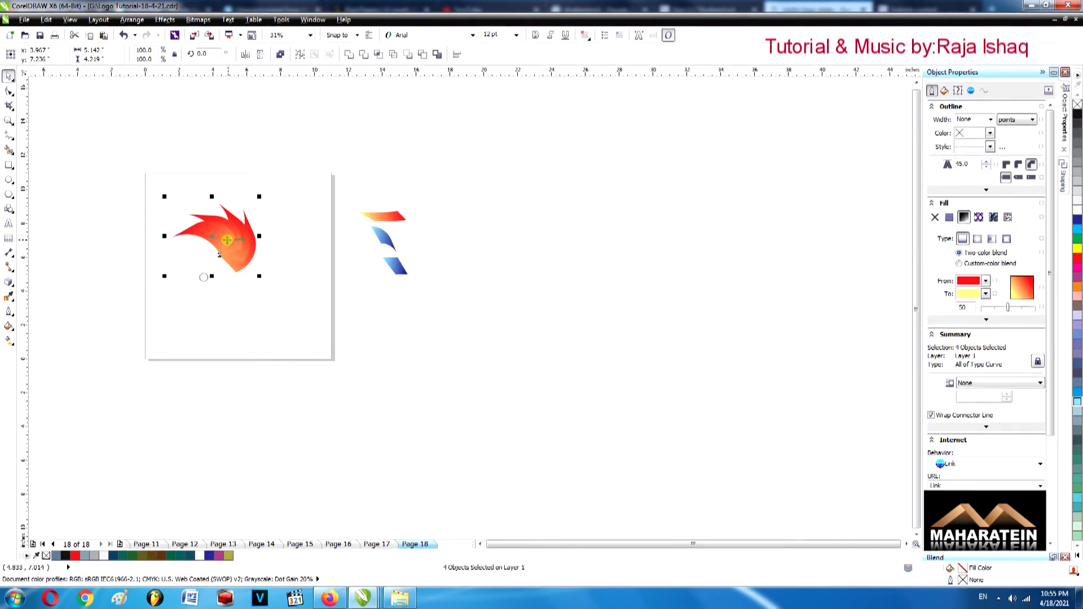
pyautogui.scroll(1, 202, 243)
pyautogui.rightClick(234, 231)
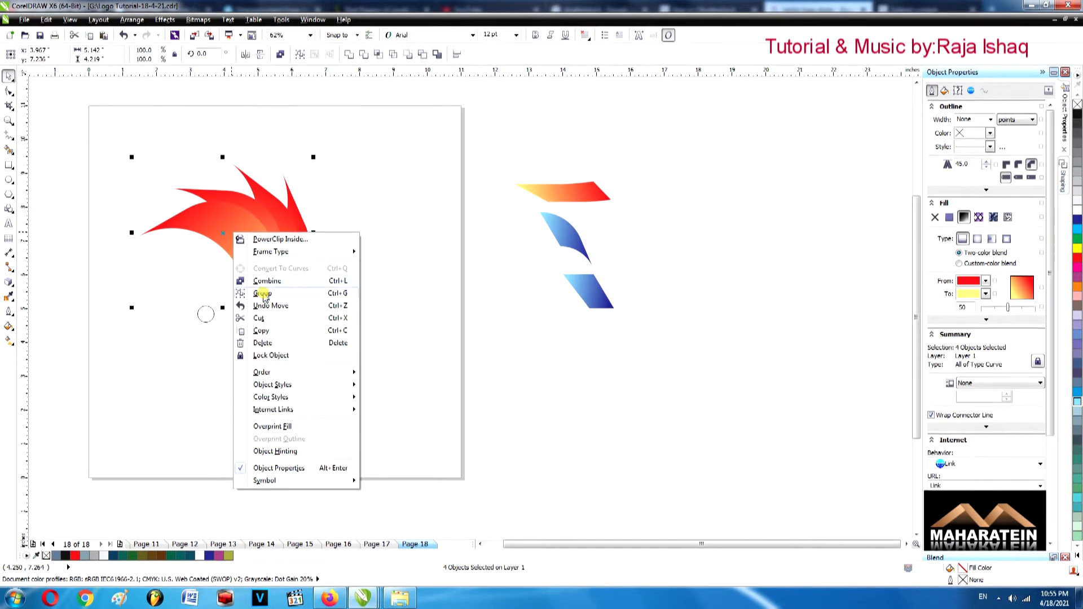
pyautogui.click(263, 293)
# Trim a round notch out of the blades' shared corner with the circle and park the circle off the page.
pyautogui.moveTo(205, 312); pyautogui.dragTo(519, 285)
pyautogui.keyDown('shift'); pyautogui.click(246, 228); pyautogui.keyUp('shift')
pyautogui.click(365, 55)
pyautogui.click(379, 295)
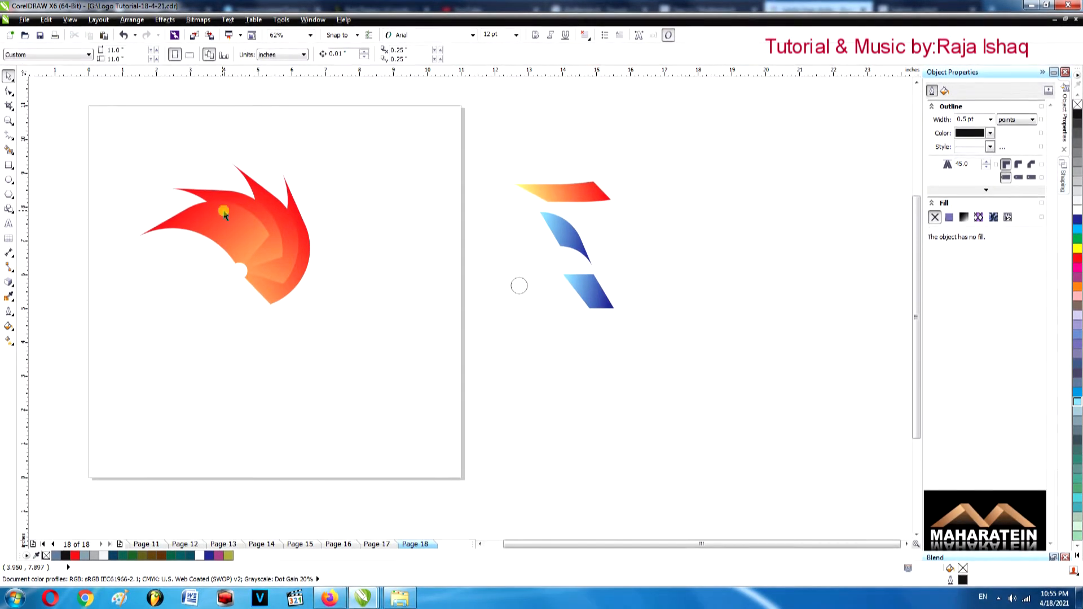
# Move the notched fan slightly down and right on the page and ungroup it.
pyautogui.moveTo(102, 155); pyautogui.dragTo(364, 338)
pyautogui.moveTo(276, 259); pyautogui.dragTo(305, 273)
pyautogui.rightClick(319, 263)
pyautogui.click(351, 312)
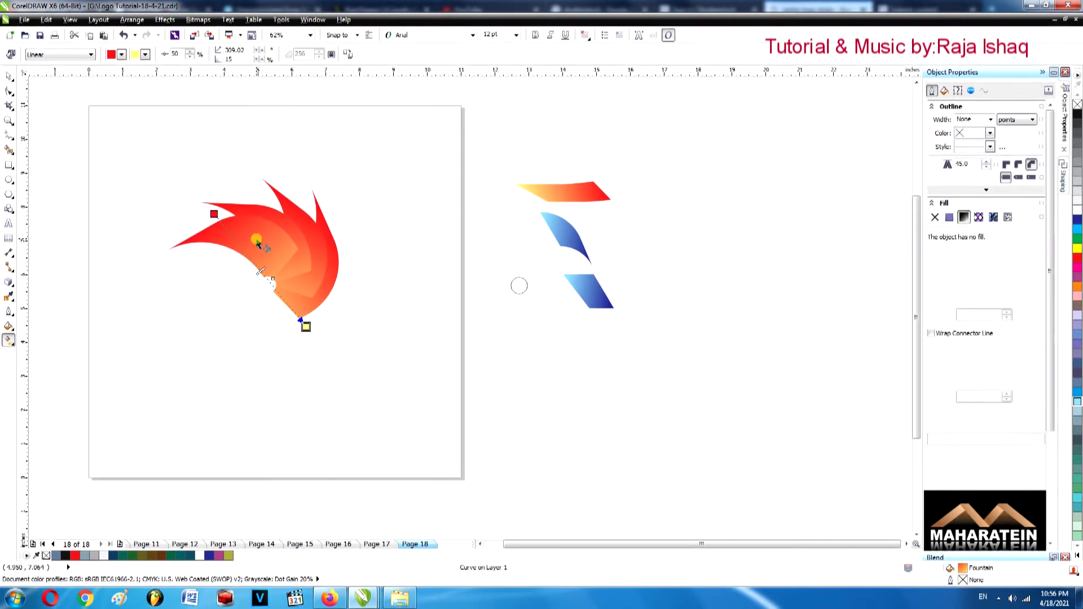
# Angle the blades' linear gradients at about 309 degrees on the left, 292 on a middle one and 218.9 on the right.
pyautogui.moveTo(293, 317); pyautogui.dragTo(288, 317)
pyautogui.moveTo(259, 196); pyautogui.dragTo(313, 332)
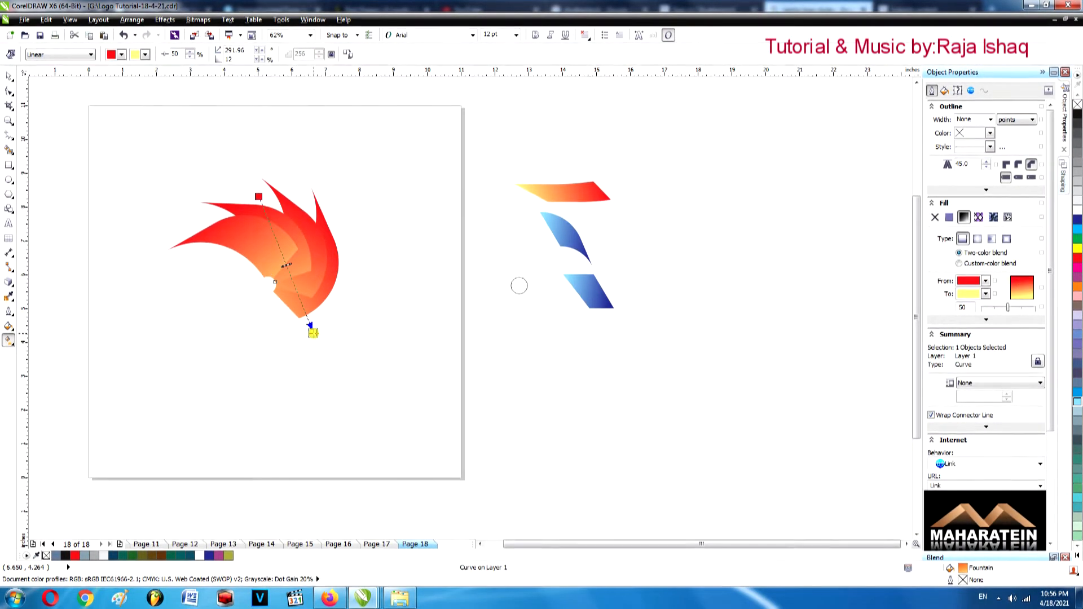
pyautogui.click(325, 271)
pyautogui.moveTo(243, 335); pyautogui.dragTo(279, 354)
pyautogui.moveTo(335, 282); pyautogui.dragTo(217, 339)
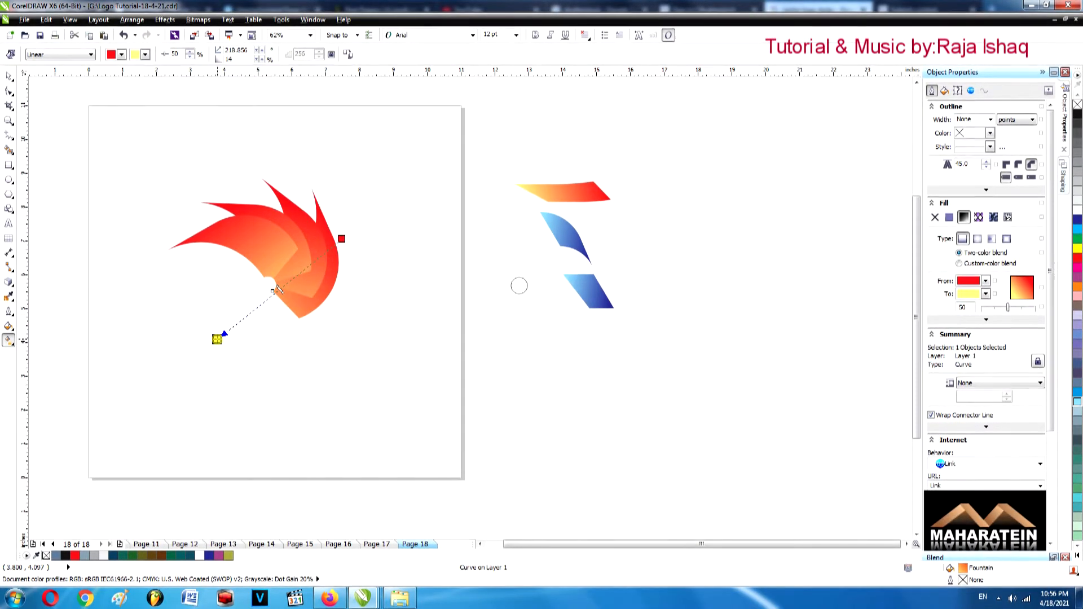
pyautogui.click(8, 77)
pyautogui.click(162, 294)
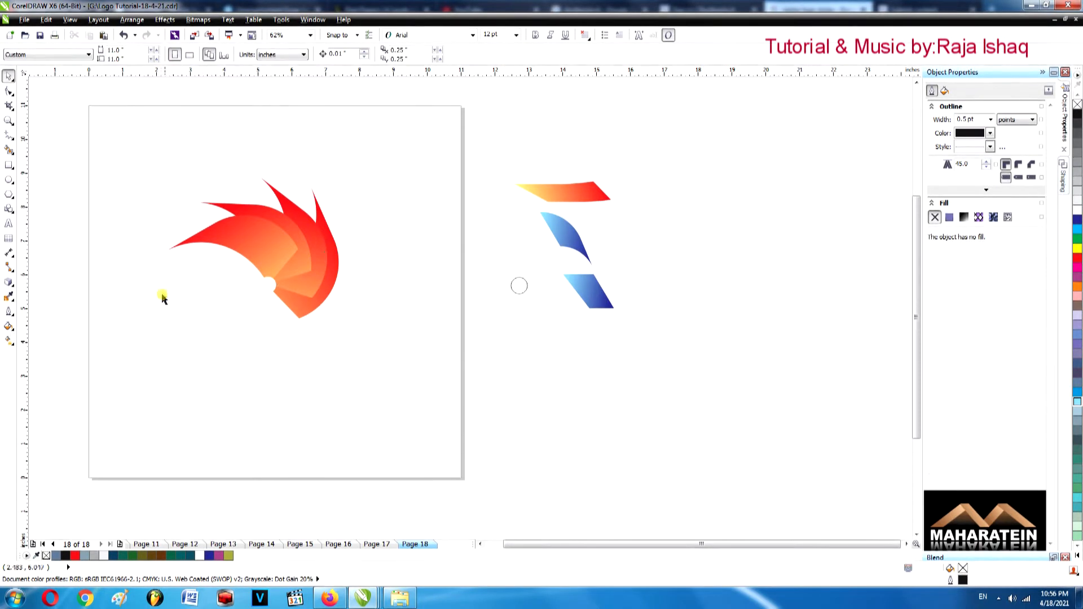
# Add a one-step outside contour of 0.074 inches to the leftmost blade and break the contour apart.
pyautogui.click(263, 253)
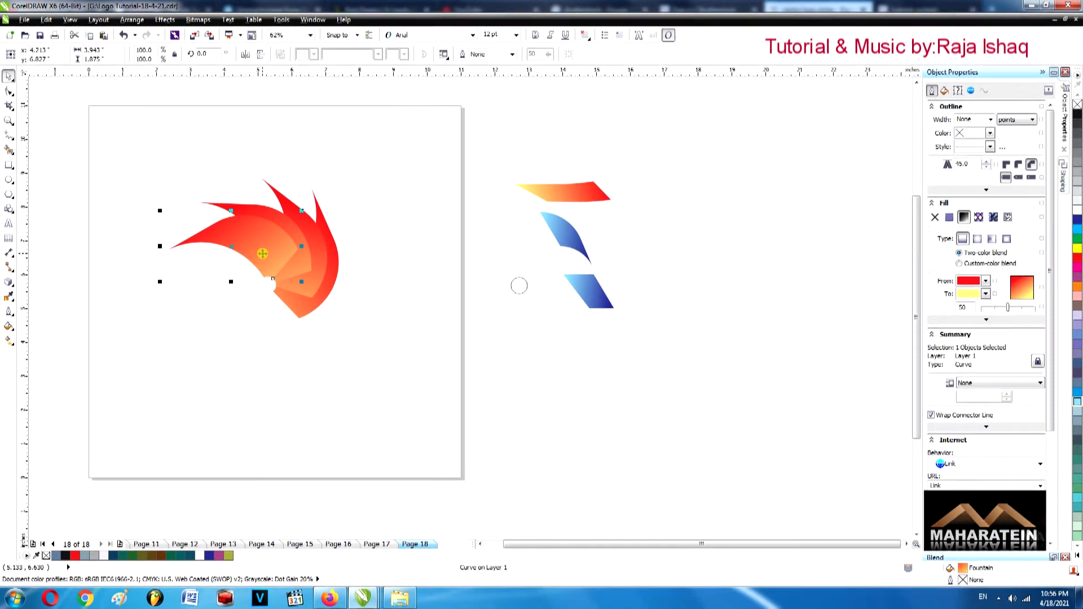
pyautogui.click(14, 290)
pyautogui.click(31, 290)
pyautogui.scroll(2, 322, 242)
pyautogui.moveTo(235, 242); pyautogui.dragTo(294, 247)
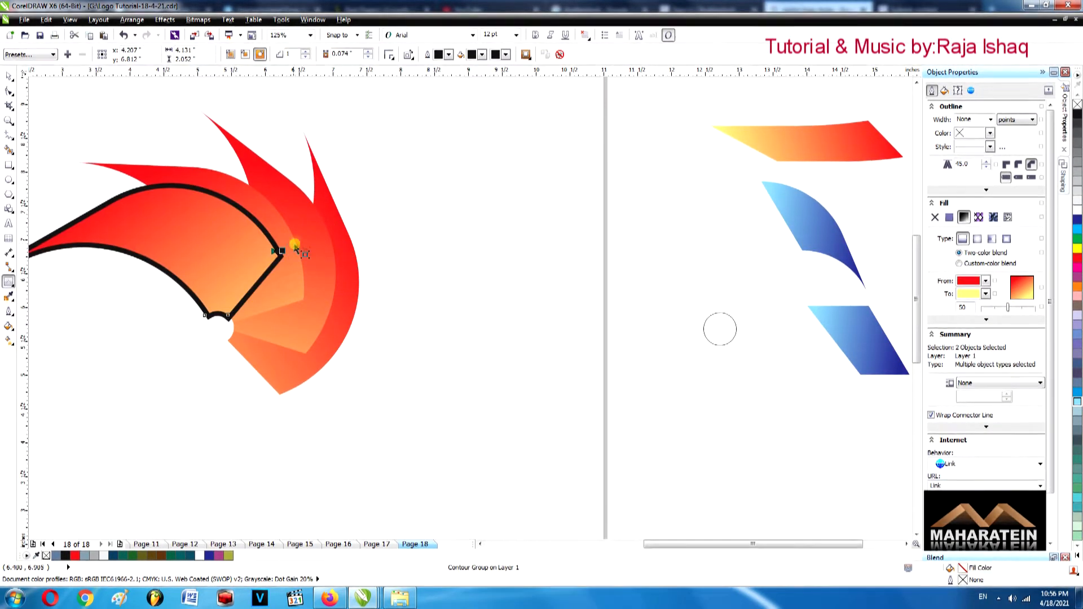
pyautogui.rightClick(183, 188)
pyautogui.click(197, 206)
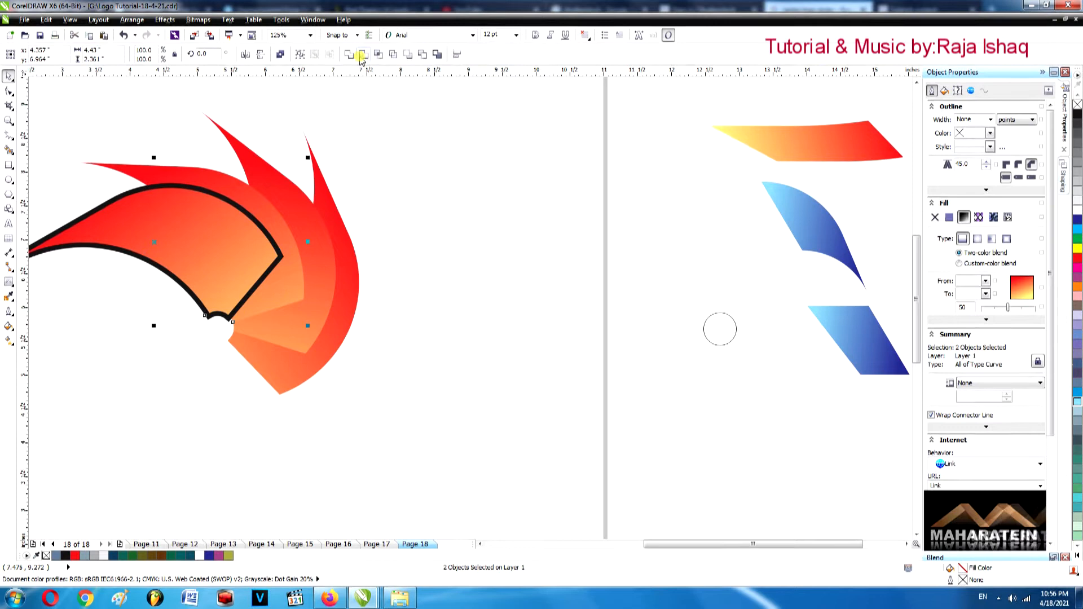
# Trim the blades behind the leftmost one with the black contour shape to leave a gap, and delete the shape.
pyautogui.moveTo(262, 229); pyautogui.dragTo(571, 249)
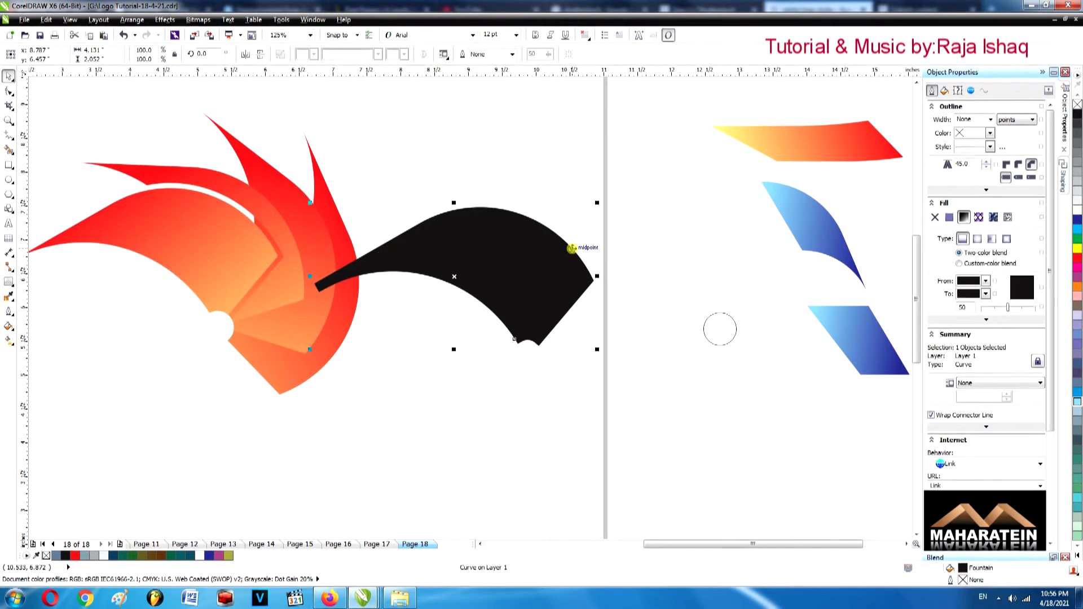
pyautogui.hotkey('ctrl', 'z')
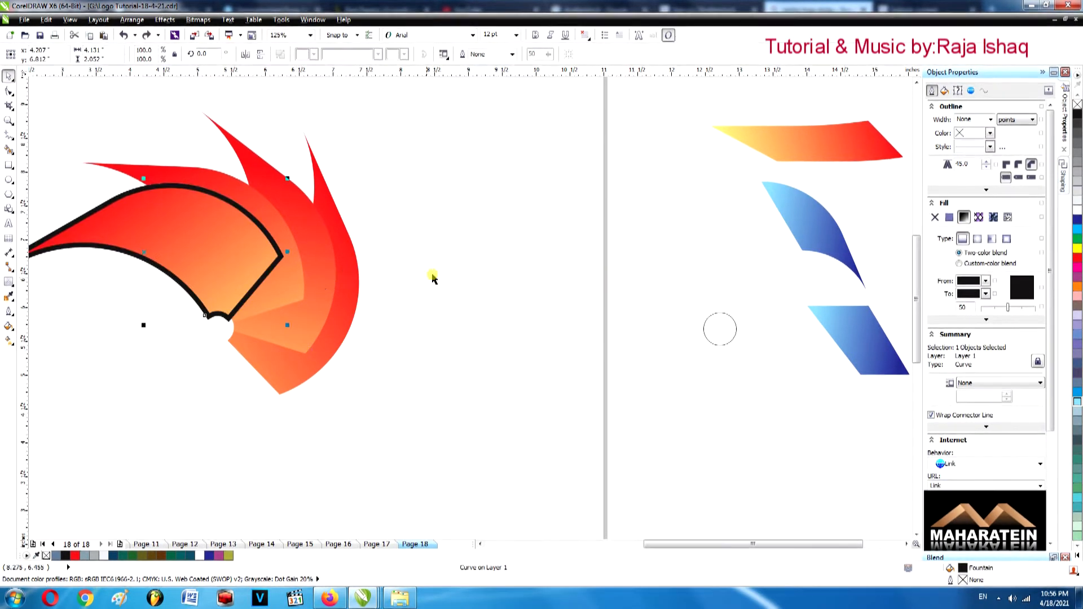
pyautogui.moveTo(277, 262); pyautogui.dragTo(650, 275)
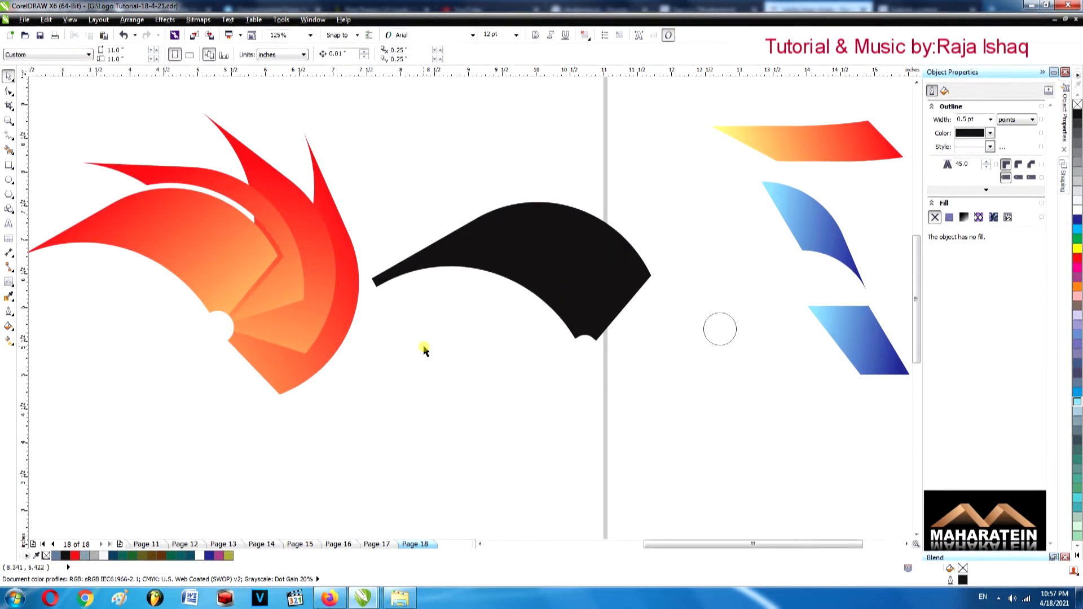
pyautogui.hotkey('ctrl', 'z')
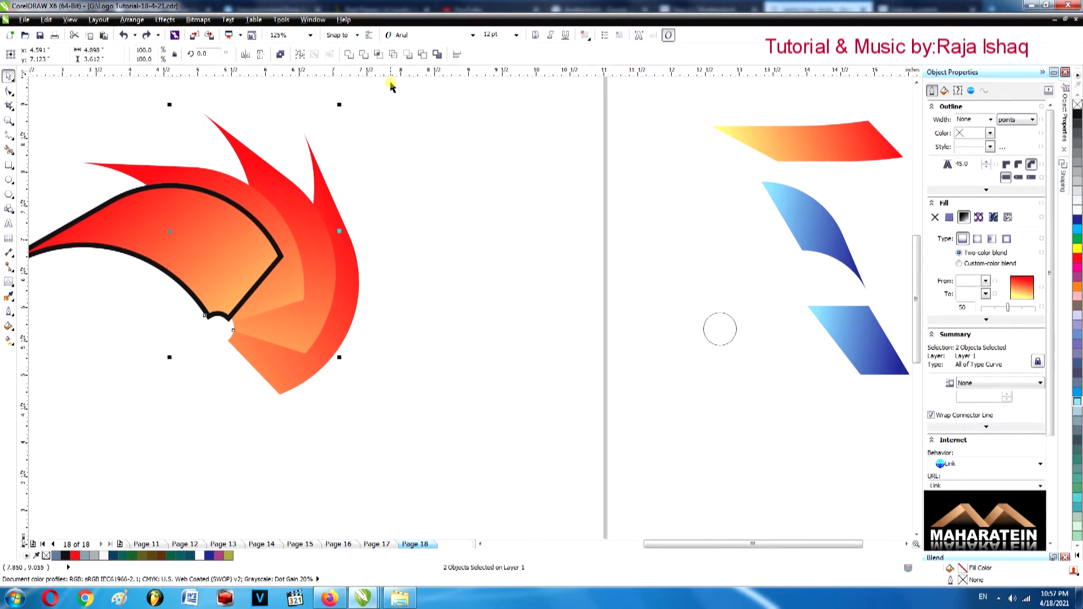
pyautogui.moveTo(280, 248); pyautogui.dragTo(579, 261)
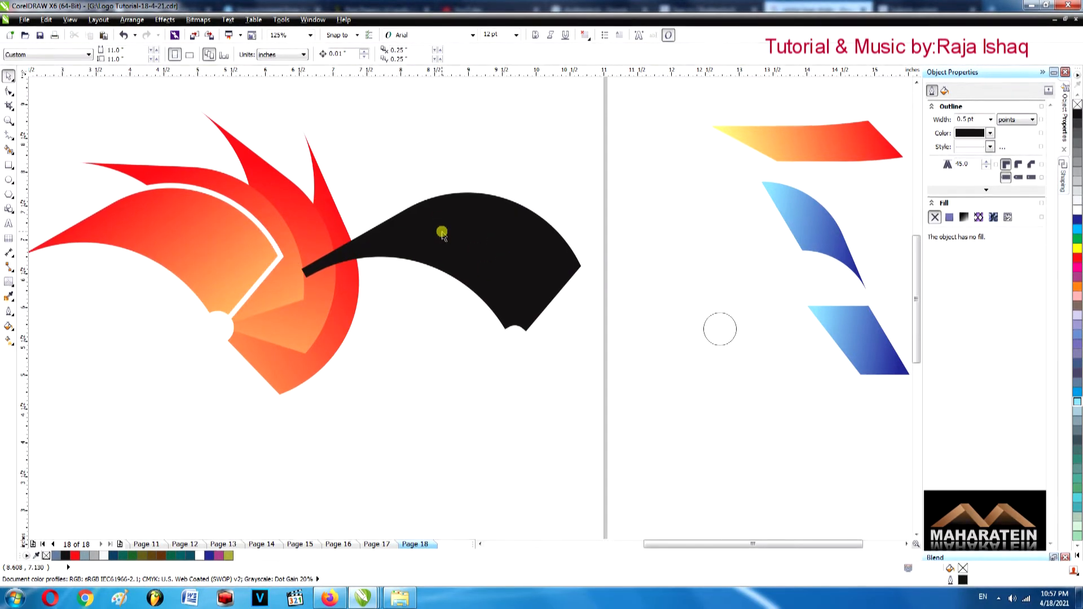
pyautogui.press('Delete')
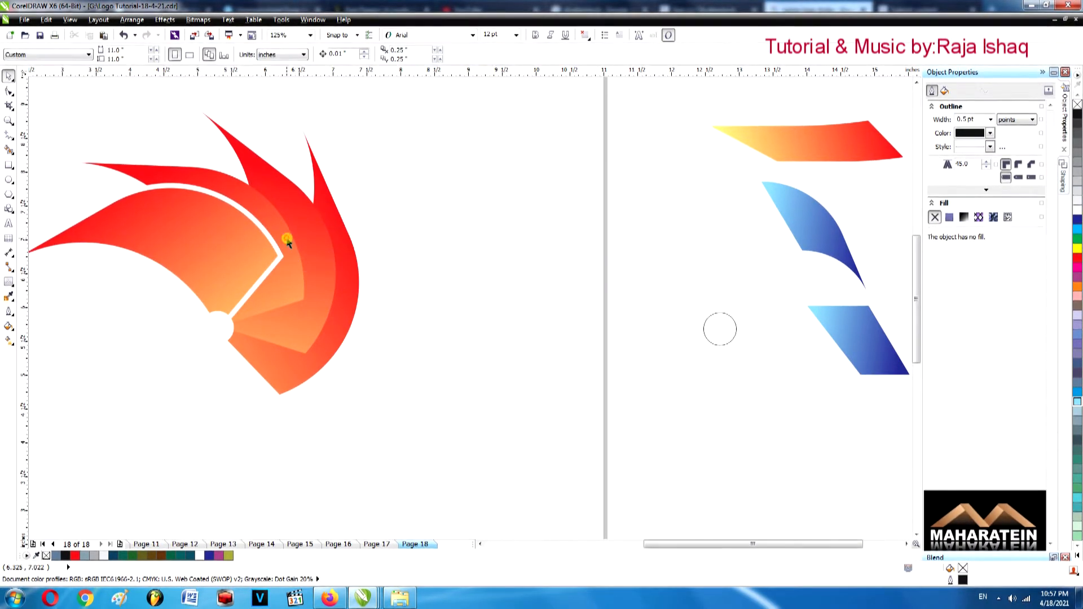
# Add an outside contour to the second blade from the left and break the contour apart into a separate black shape.
pyautogui.click(7, 281)
pyautogui.moveTo(290, 242); pyautogui.dragTo(306, 245)
pyautogui.rightClick(292, 230)
pyautogui.click(338, 250)
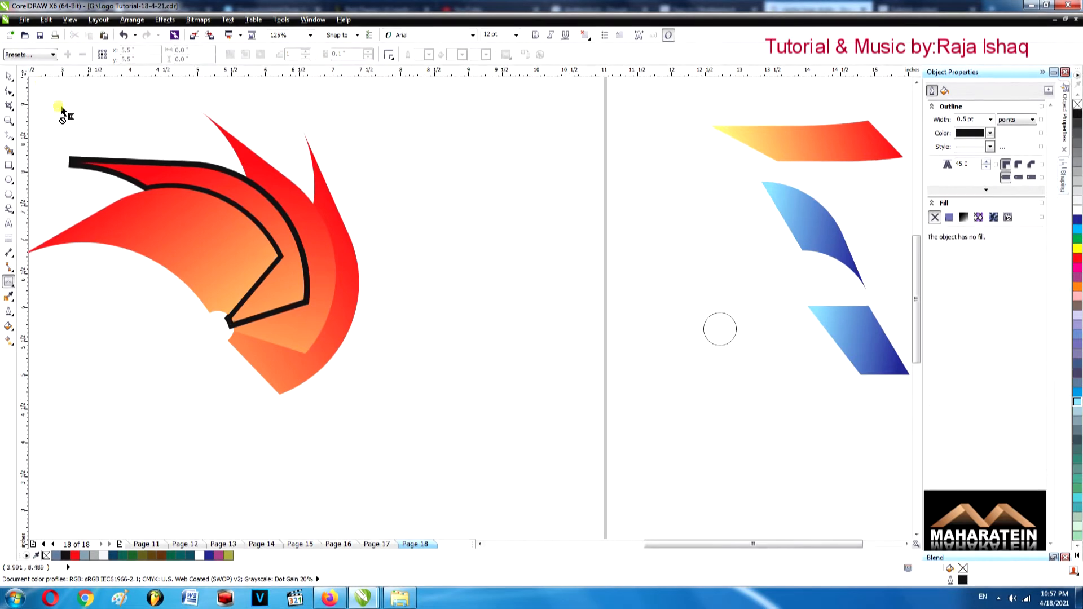
pyautogui.click(311, 246)
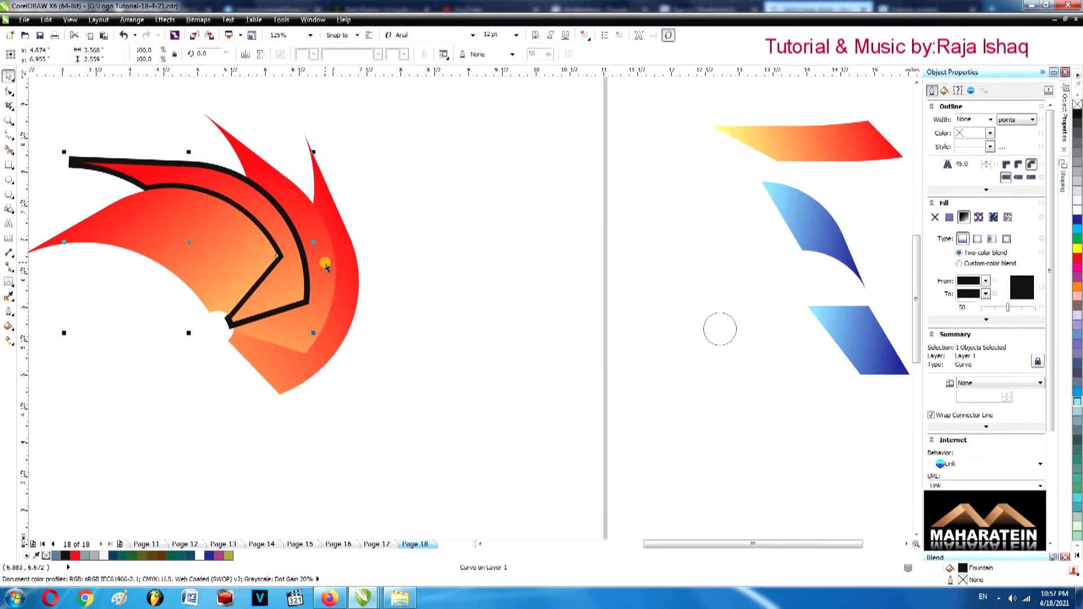
# Trim the blades behind the second one with the black contour shape to open a gap, and delete the shape.
pyautogui.keyDown('shift'); pyautogui.click(330, 242); pyautogui.keyUp('shift')
pyautogui.moveTo(300, 245); pyautogui.dragTo(581, 270)
pyautogui.hotkey('ctrl', 'z')
pyautogui.moveTo(294, 231); pyautogui.dragTo(618, 258)
pyautogui.press('Delete')
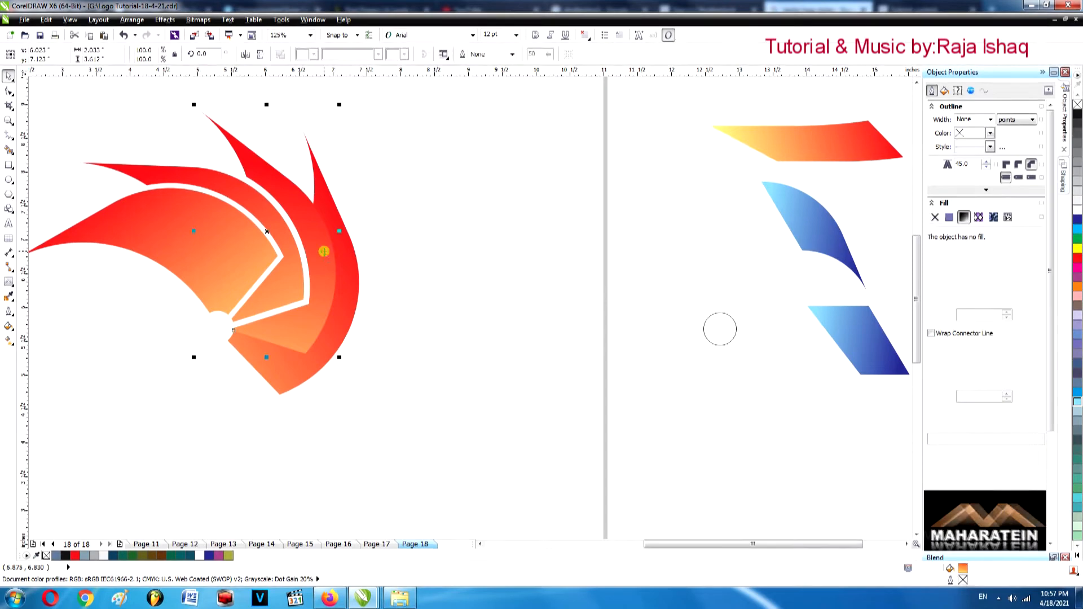
# Add an outside contour to the third blade and break the contour apart from it.
pyautogui.click(9, 284)
pyautogui.moveTo(326, 274); pyautogui.dragTo(344, 280)
pyautogui.hotkey('ctrl', 'z')
pyautogui.rightClick(344, 281)
pyautogui.click(383, 295)
pyautogui.press('space')
# Trim the rearmost blade with the third blade's black contour shape, and delete the shape.
pyautogui.click(530, 211)
pyautogui.click(337, 232)
pyautogui.click(353, 291)
pyautogui.click(423, 150)
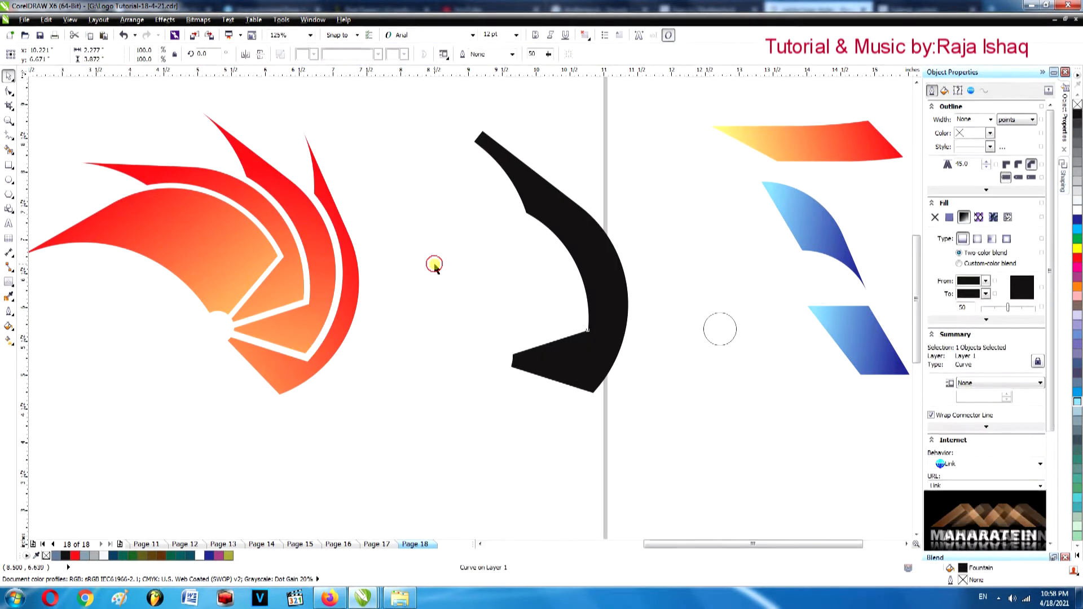
pyautogui.click(433, 261)
pyautogui.scroll(-2, 426, 276)
pyautogui.click(525, 275)
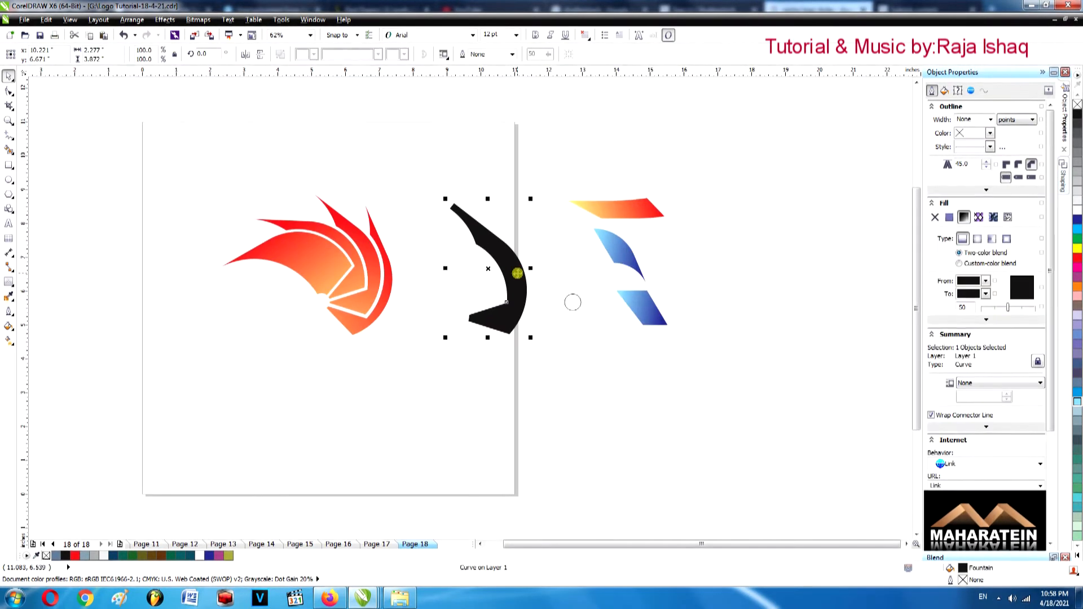
pyautogui.press('Delete')
# Group the four gapped blades and paste a copy of the group on a new page 19.
pyautogui.moveTo(186, 180); pyautogui.dragTo(454, 384)
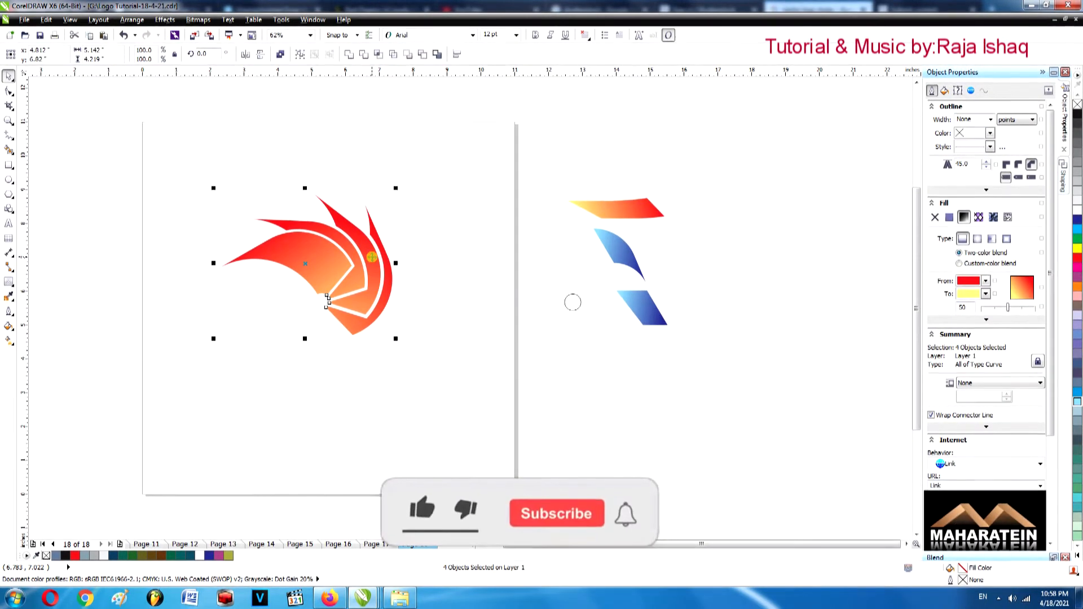
pyautogui.rightClick(389, 258)
pyautogui.click(388, 309)
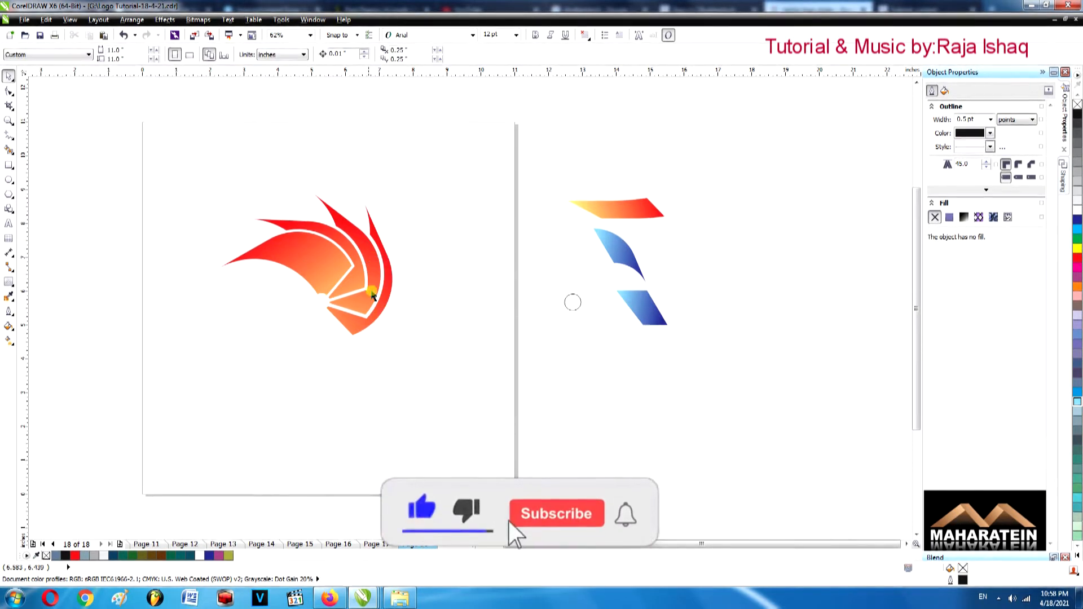
pyautogui.click(329, 301)
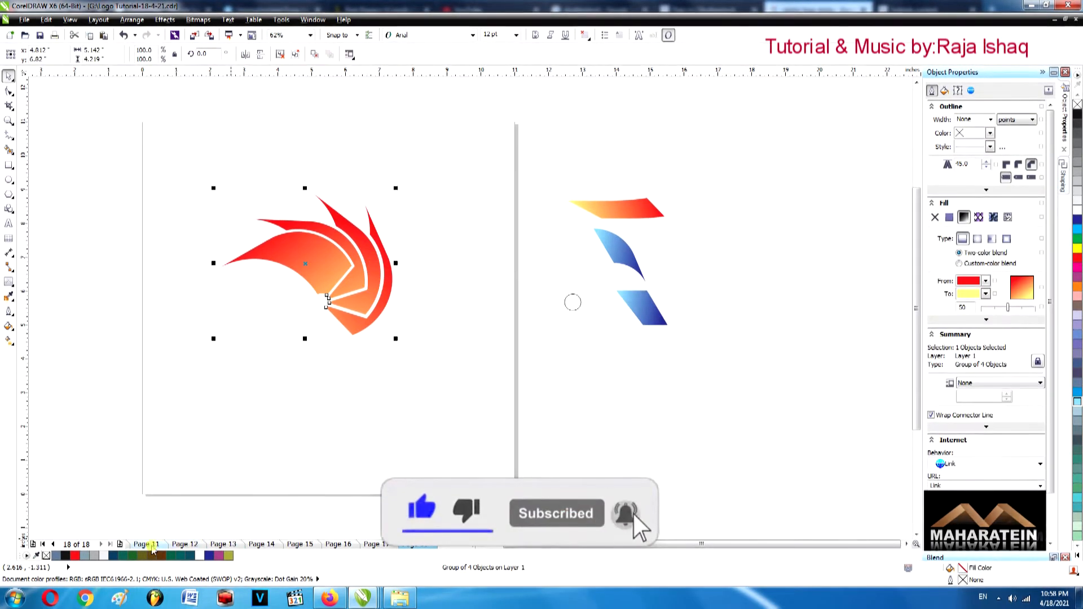
pyautogui.press('pagedown')
pyautogui.hotkey('ctrl', 'v')
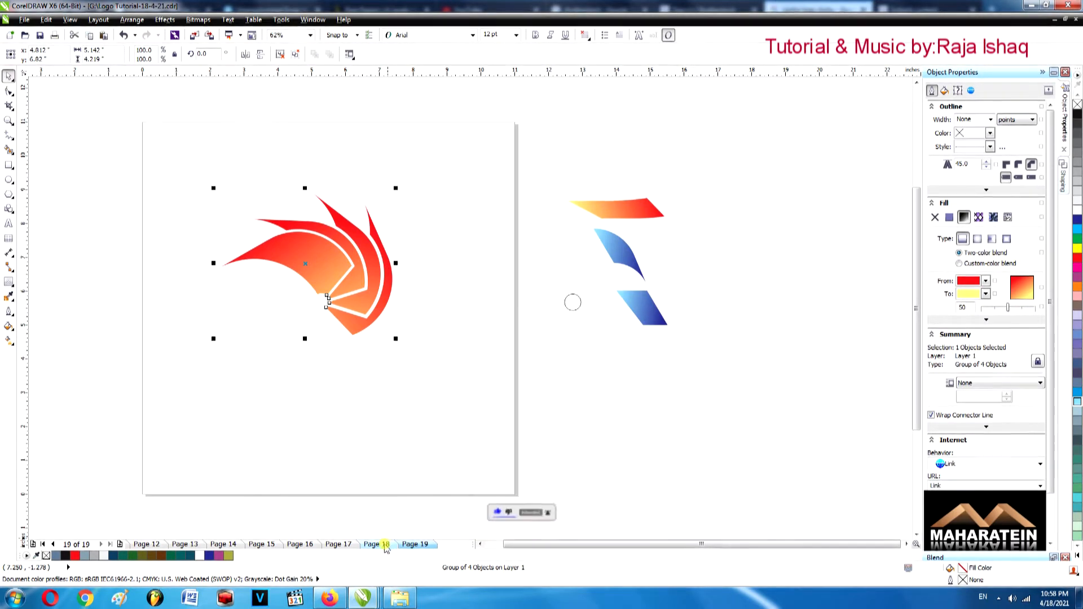
# Return to page 18 and undo the grouping and gap trimming back to the overlapping blades.
pyautogui.click(377, 544)
pyautogui.hotkey('ctrl', 'z')
pyautogui.hotkey('ctrl', 'z')
pyautogui.hotkey('ctrl', 'z')
pyautogui.hotkey('ctrl', 'z')
pyautogui.hotkey('ctrl', 'z')
pyautogui.hotkey('ctrl', 'z')
pyautogui.hotkey('ctrl', 'z')
pyautogui.hotkey('ctrl', 'z')
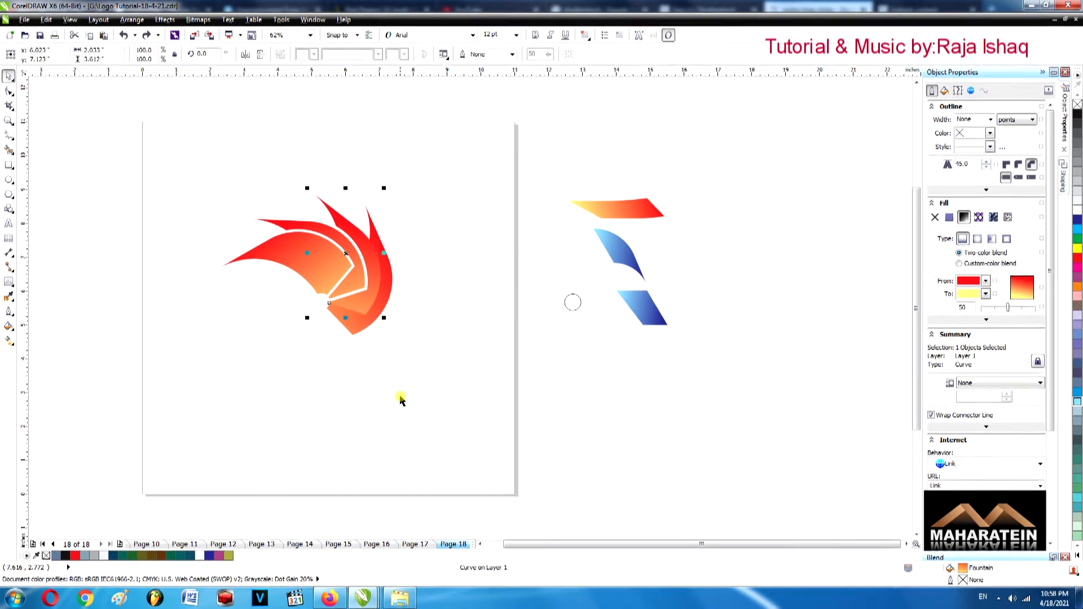
pyautogui.hotkey('ctrl', 'z')
pyautogui.hotkey('ctrl', 'z')
pyautogui.hotkey('ctrl', 'z')
pyautogui.hotkey('ctrl', 'z')
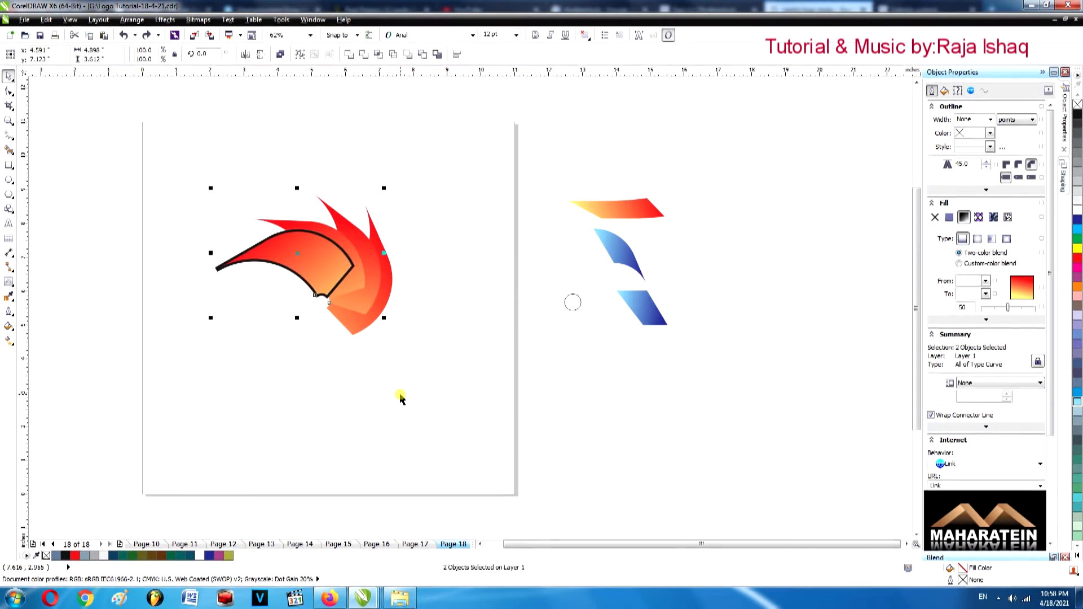
# Insert a page after page 18, paste the gapped fan there, and go back to page 18.
pyautogui.rightClick(450, 544)
pyautogui.click(483, 471)
pyautogui.hotkey('ctrl', 'v')
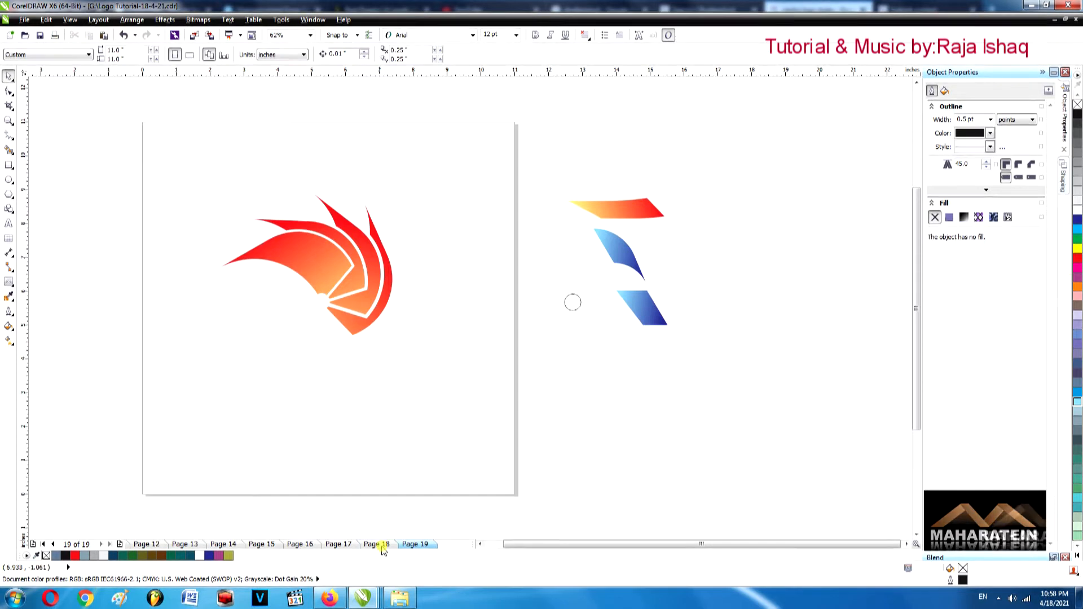
pyautogui.click(377, 545)
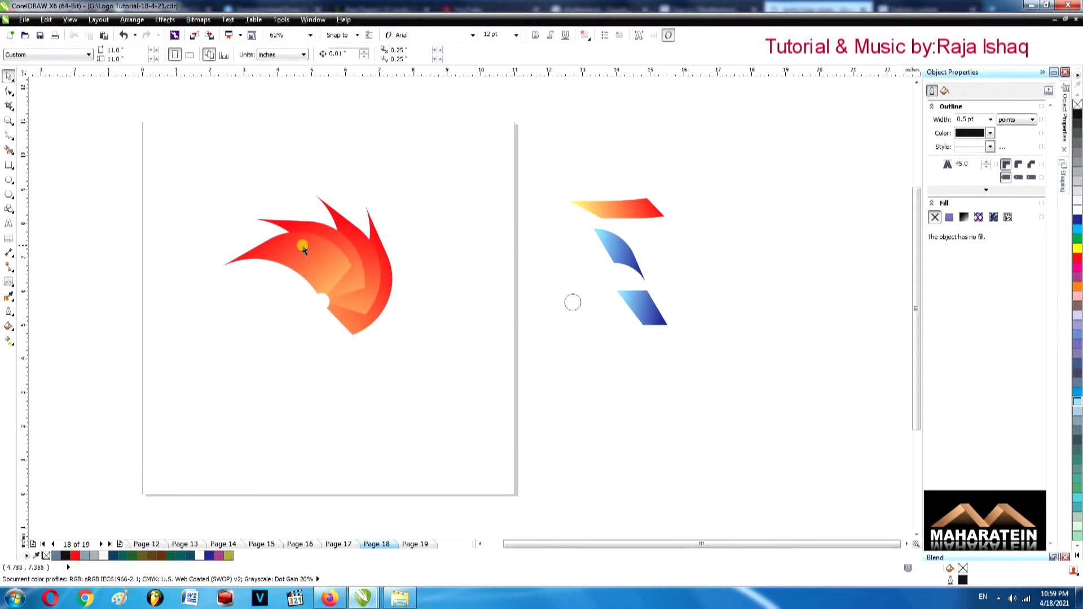
# Give all four overlapping blades on page 18 a white hairline outline.
pyautogui.moveTo(187, 177); pyautogui.dragTo(430, 375)
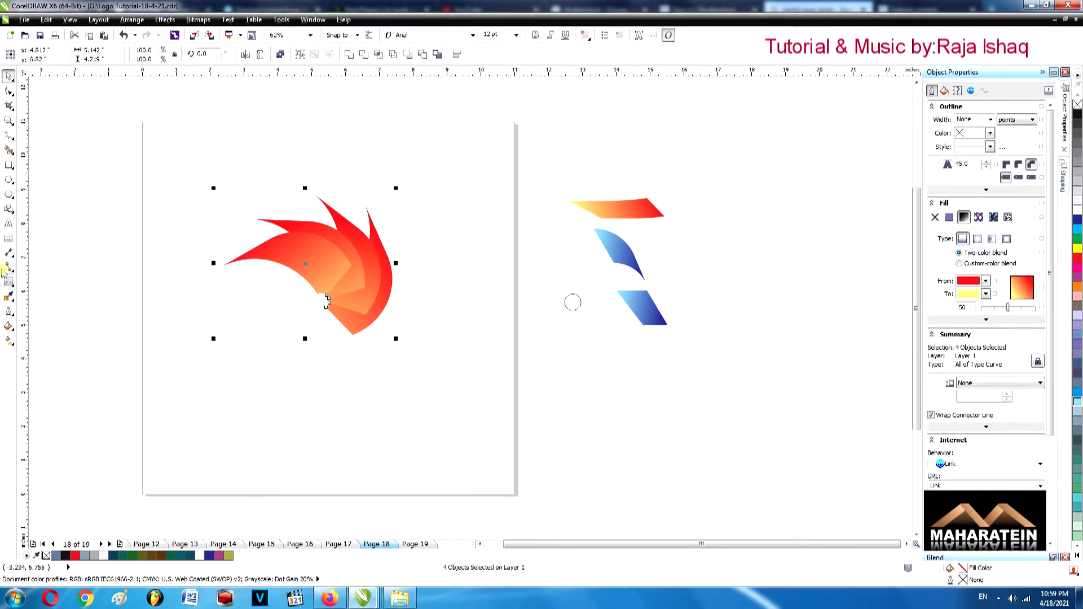
pyautogui.click(10, 312)
pyautogui.click(54, 323)
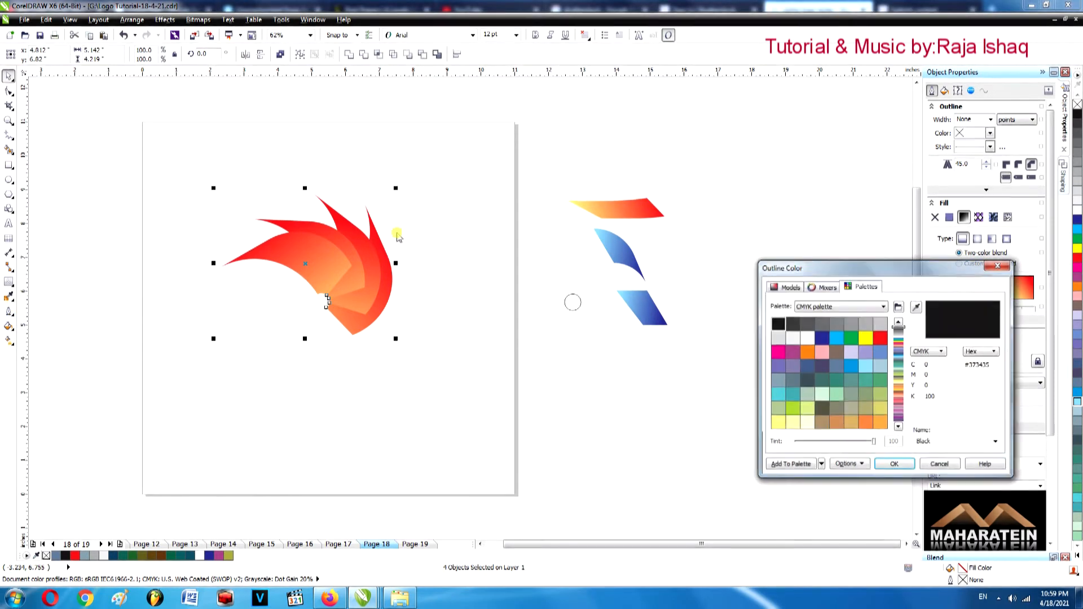
pyautogui.click(9, 312)
pyautogui.click(45, 352)
pyautogui.click(10, 313)
pyautogui.click(55, 323)
pyautogui.click(806, 338)
pyautogui.click(891, 464)
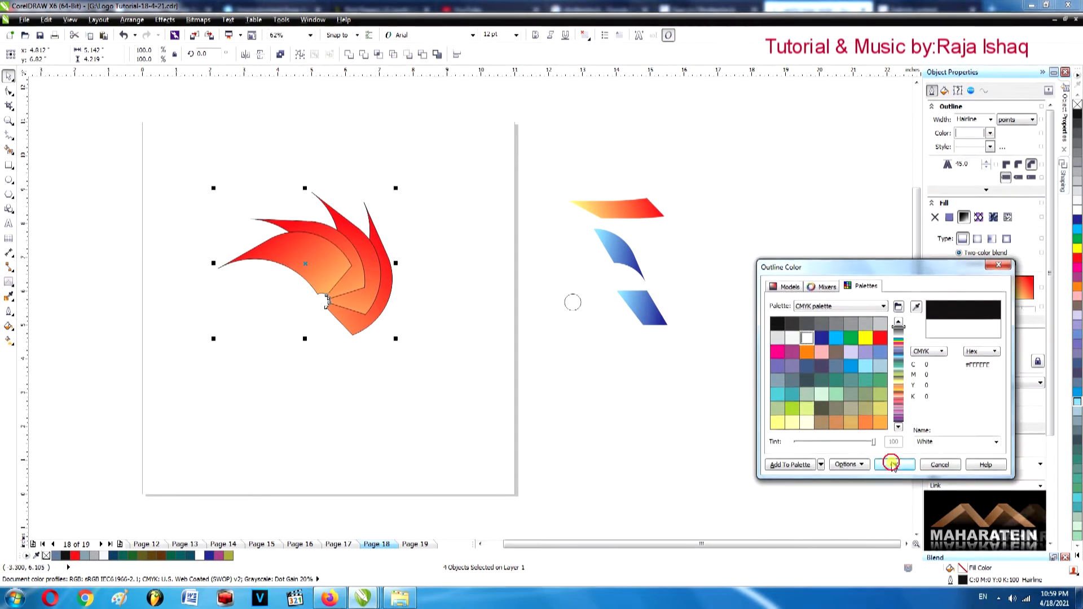
# Group the four outlined blades and move the group to the left side of the page.
pyautogui.moveTo(197, 172); pyautogui.dragTo(433, 383)
pyautogui.rightClick(370, 302)
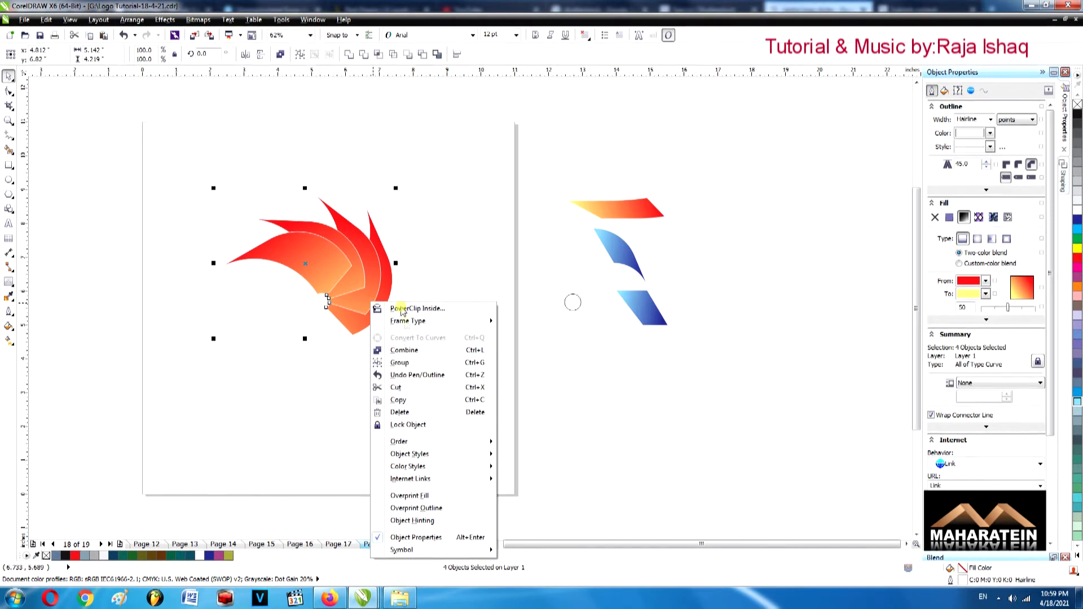
pyautogui.click(395, 363)
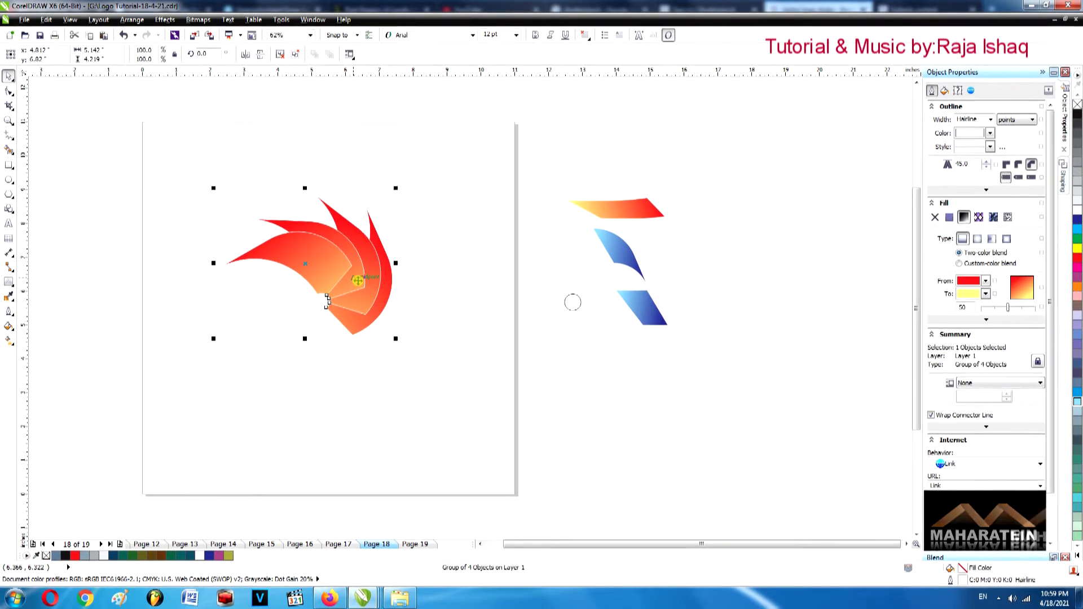
pyautogui.moveTo(357, 280); pyautogui.dragTo(313, 285)
# Copy and paste the outlined fan, flip the copy into a horizontal mirror image, and place it to the right of the original.
pyautogui.rightClick(312, 283)
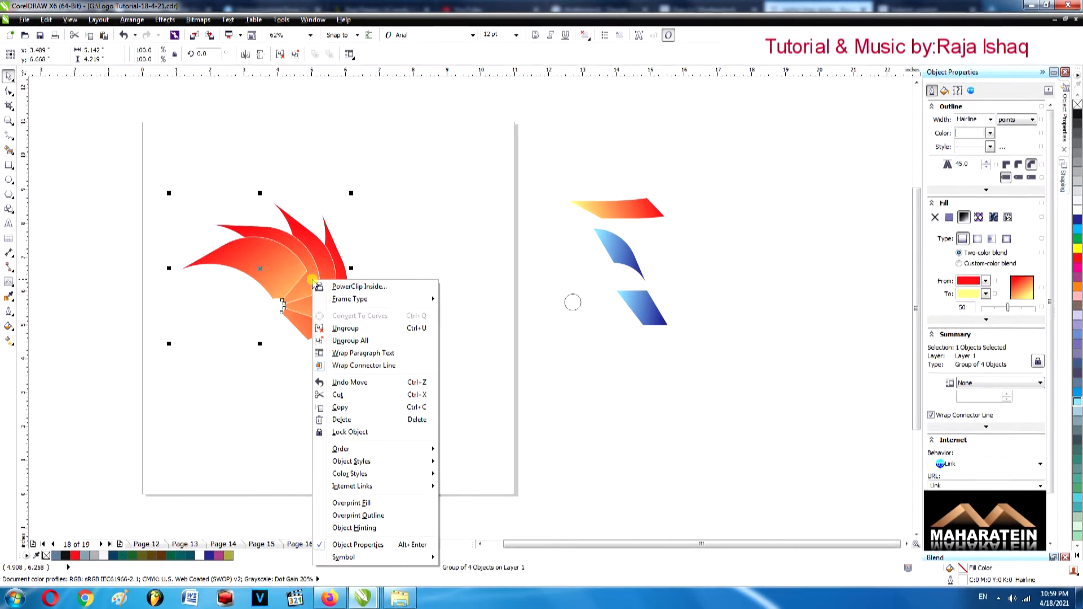
pyautogui.click(349, 408)
pyautogui.rightClick(367, 308)
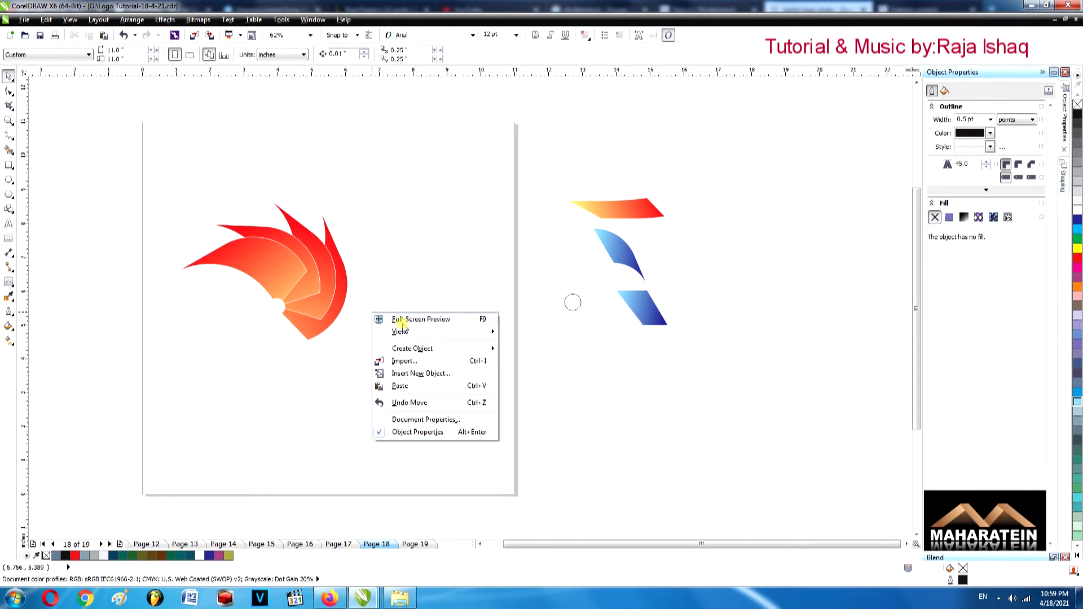
pyautogui.click(395, 388)
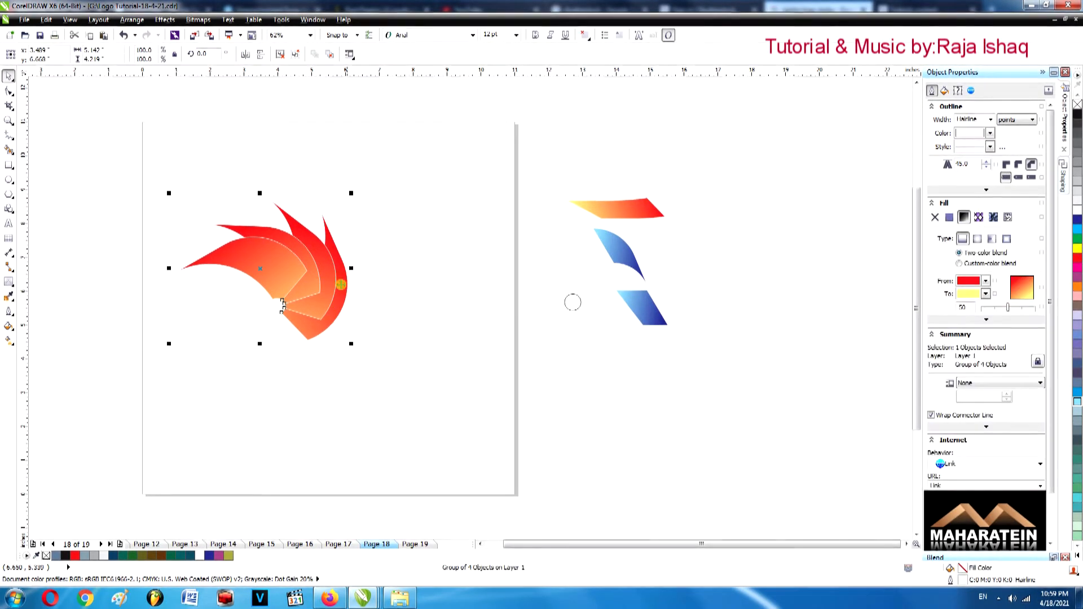
pyautogui.click(259, 55)
pyautogui.moveTo(251, 272); pyautogui.dragTo(427, 269)
# Align the mirrored fan level with the original and nudge it slightly closer to the left one.
pyautogui.keyDown('shift'); pyautogui.click(344, 277); pyautogui.keyUp('shift')
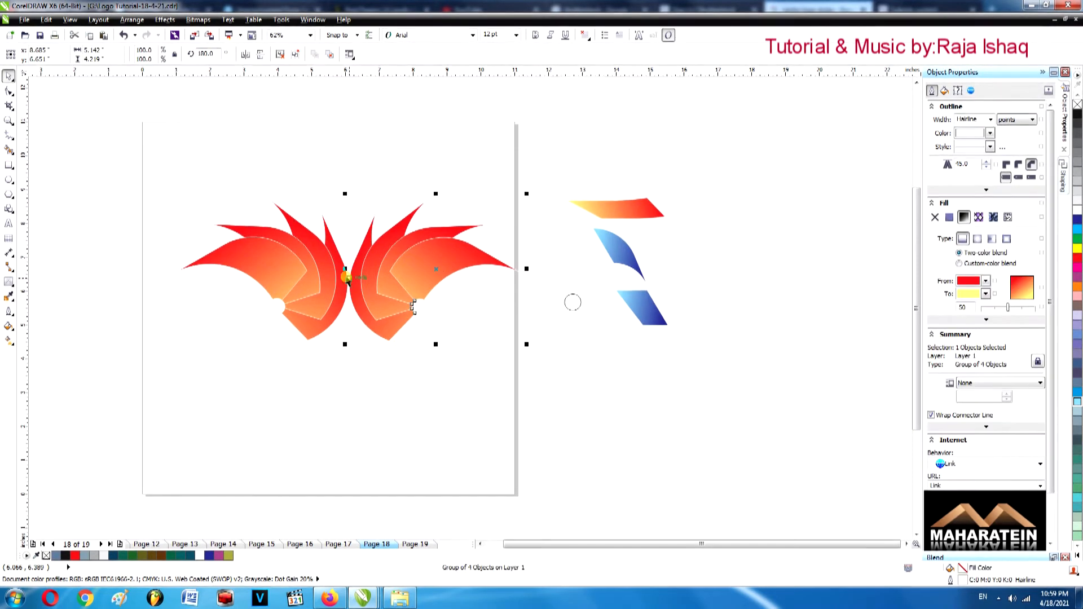
pyautogui.click(374, 359)
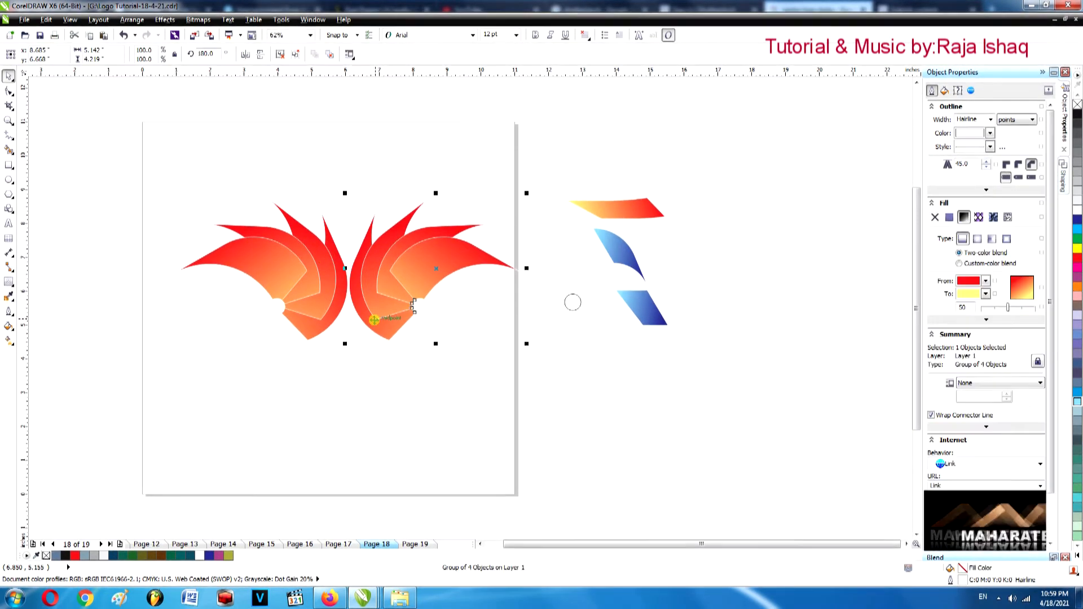
pyautogui.moveTo(374, 320); pyautogui.dragTo(375, 319)
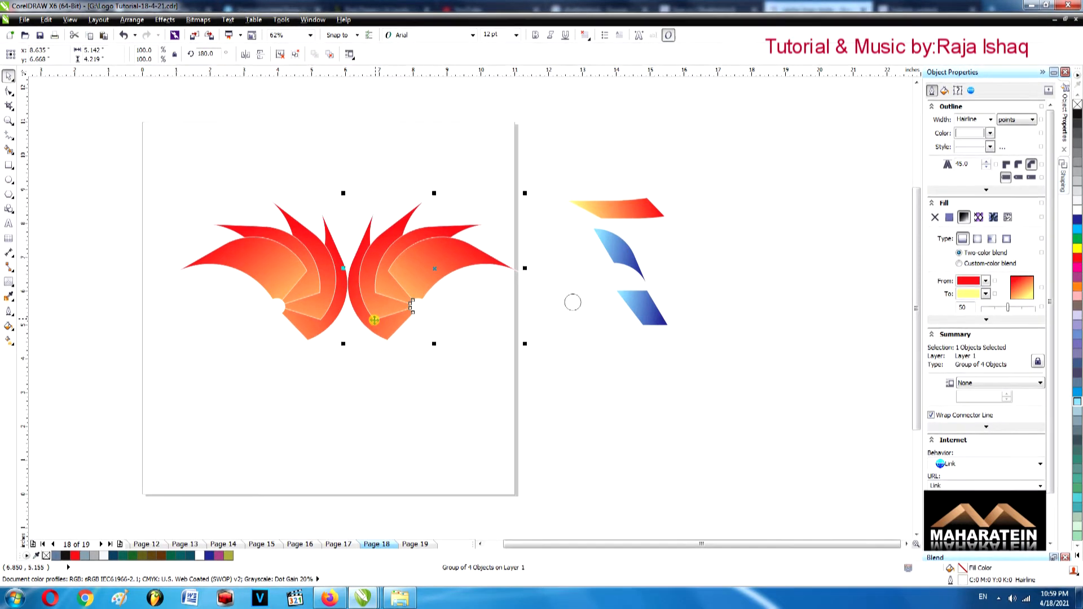
# Group both fans, scale the pair to 70.4%, and move it to the middle of the page.
pyautogui.moveTo(140, 174); pyautogui.dragTo(542, 401)
pyautogui.rightClick(423, 263)
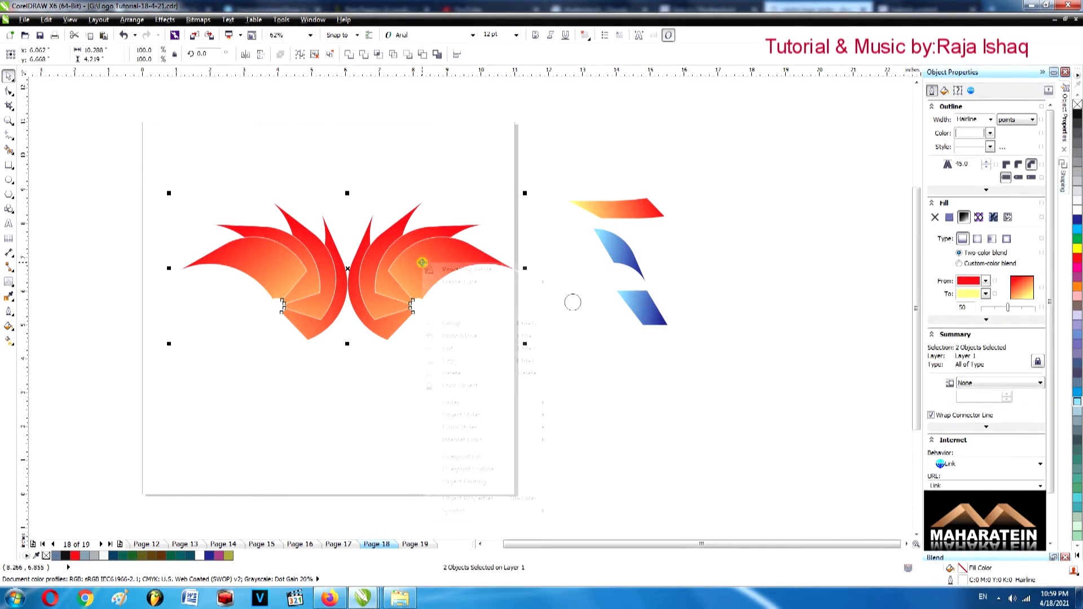
pyautogui.click(443, 285)
pyautogui.moveTo(524, 199); pyautogui.dragTo(464, 240)
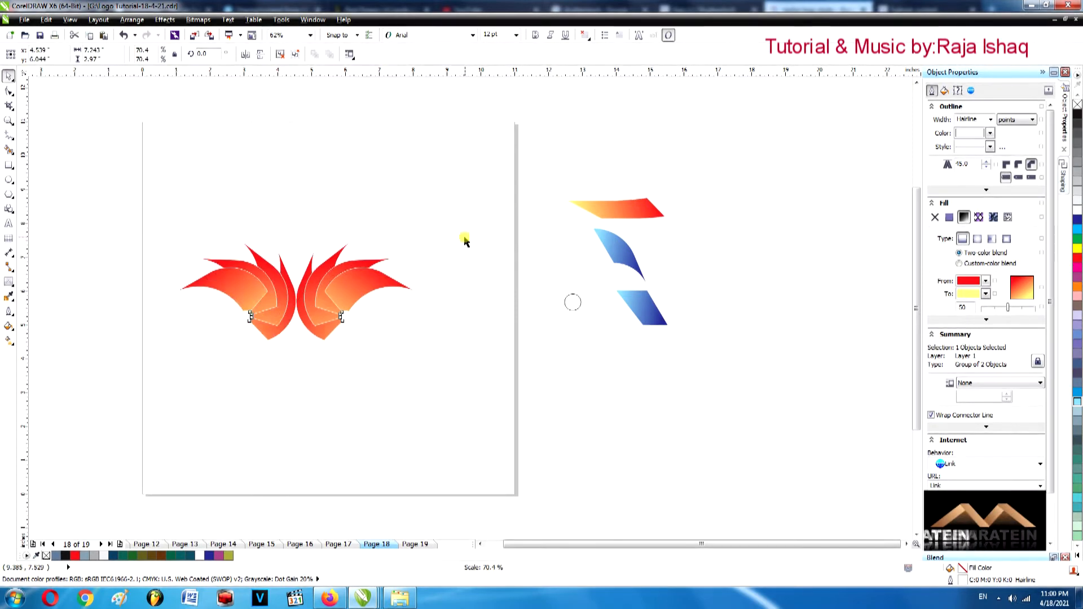
pyautogui.click(300, 357)
pyautogui.moveTo(302, 301); pyautogui.dragTo(344, 330)
pyautogui.click(348, 394)
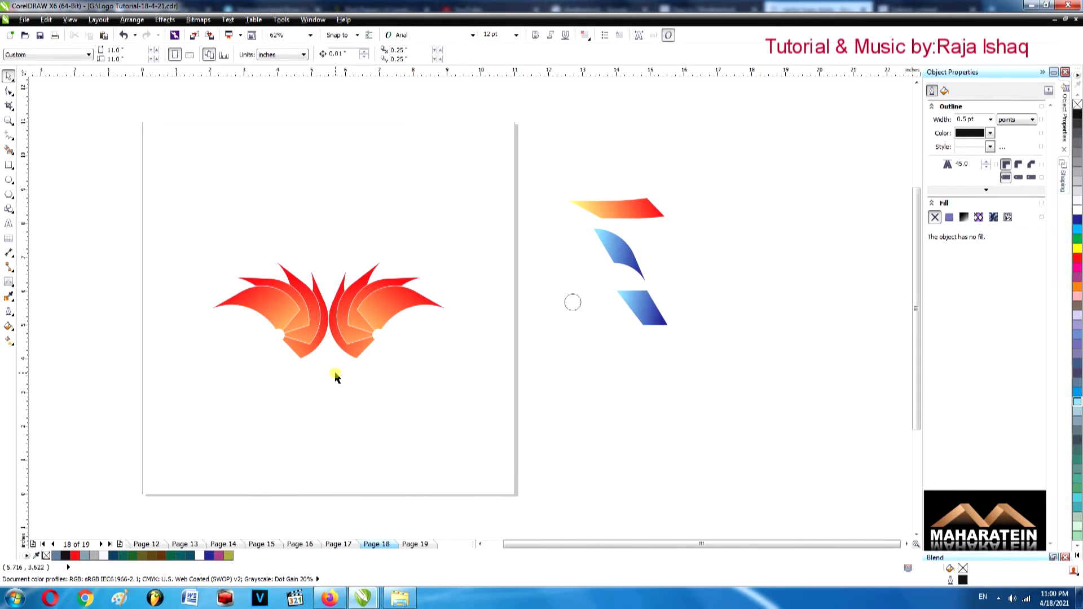
# Try placing a vertically flipped duplicate of the gapped fan over the original on page 19.
pyautogui.click(412, 545)
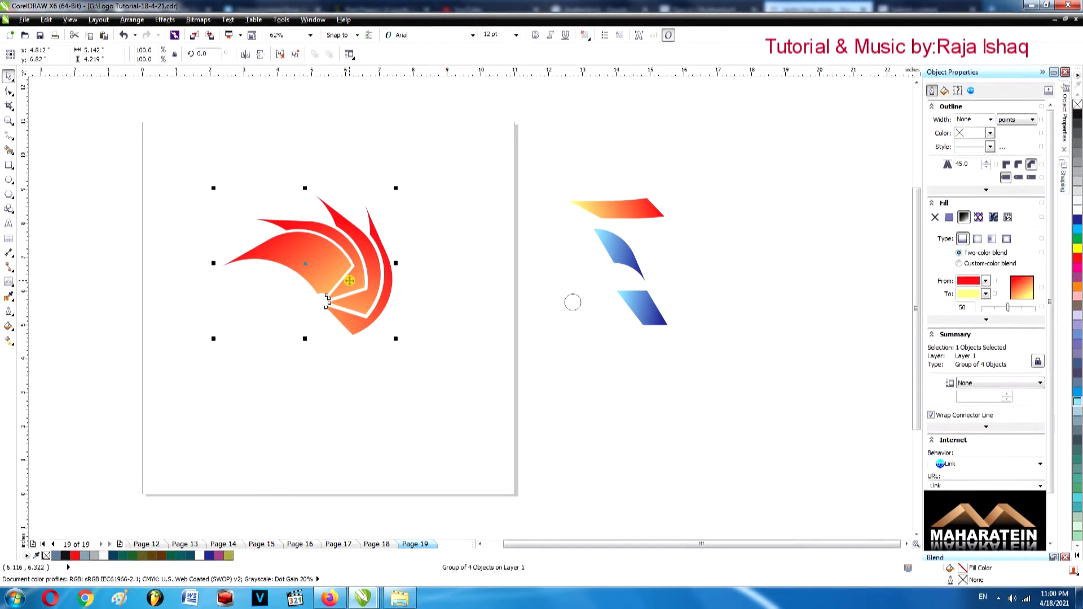
pyautogui.click(246, 56)
pyautogui.hotkey('ctrl', 'z')
pyautogui.click(259, 56)
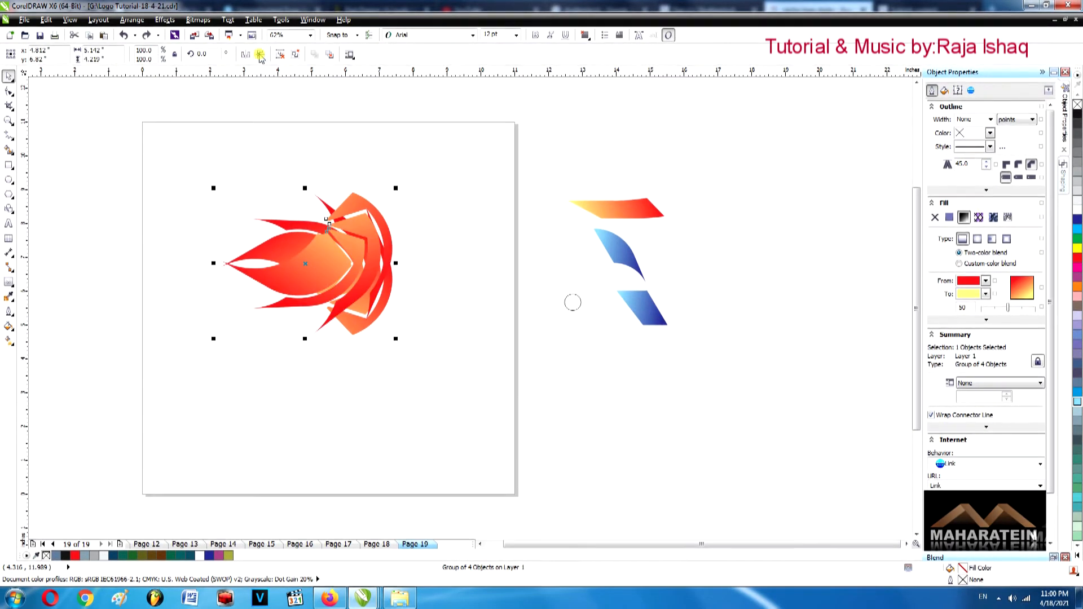
pyautogui.click(464, 232)
pyautogui.moveTo(325, 263); pyautogui.dragTo(393, 265)
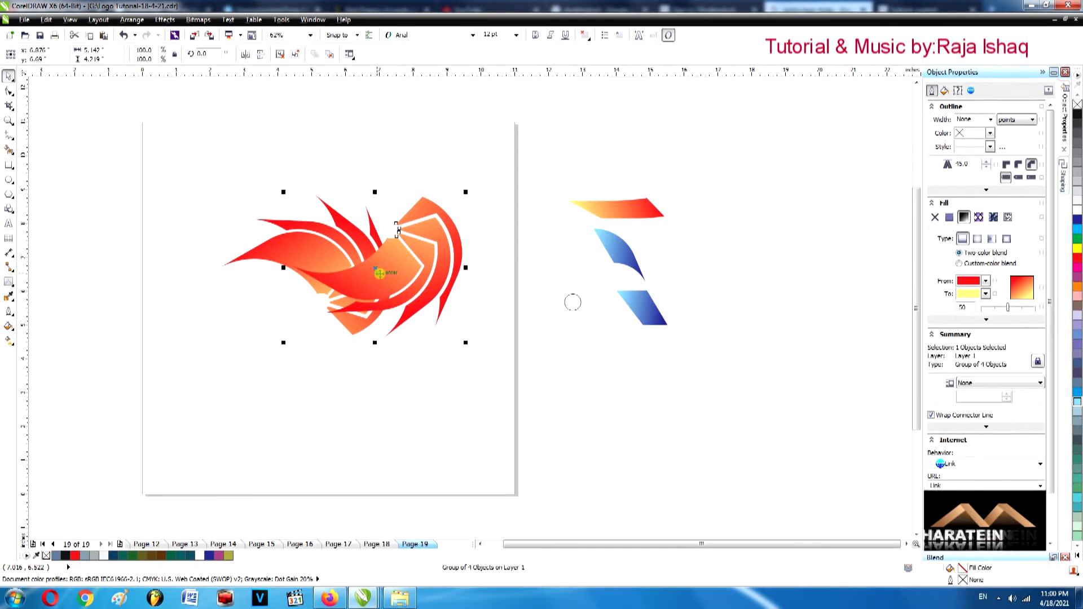
pyautogui.hotkey('ctrl', 'z')
pyautogui.hotkey('ctrl', 'z')
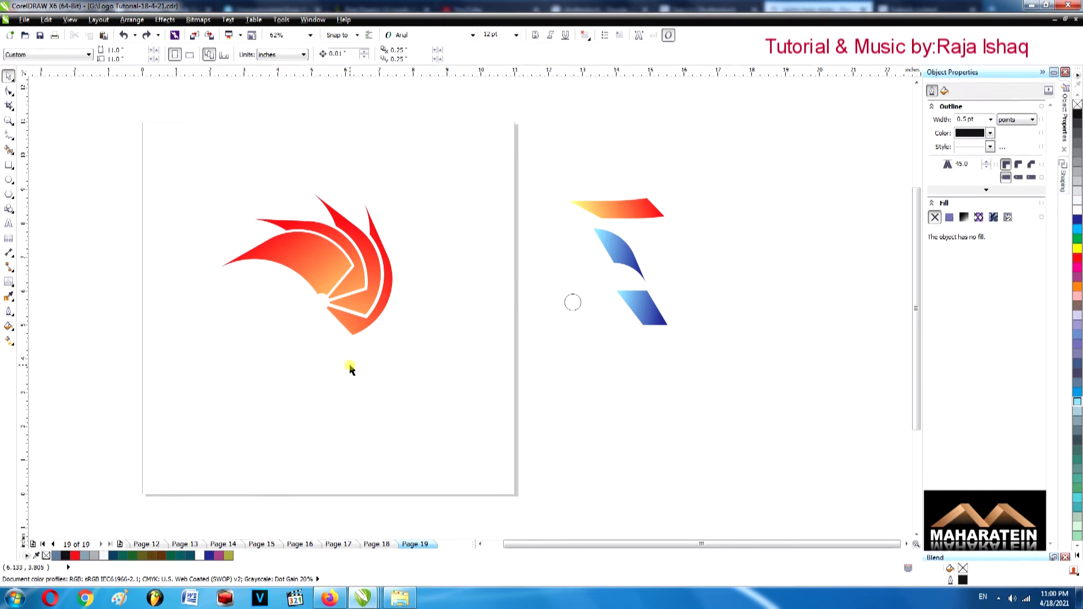
pyautogui.hotkey('ctrl', 'd')
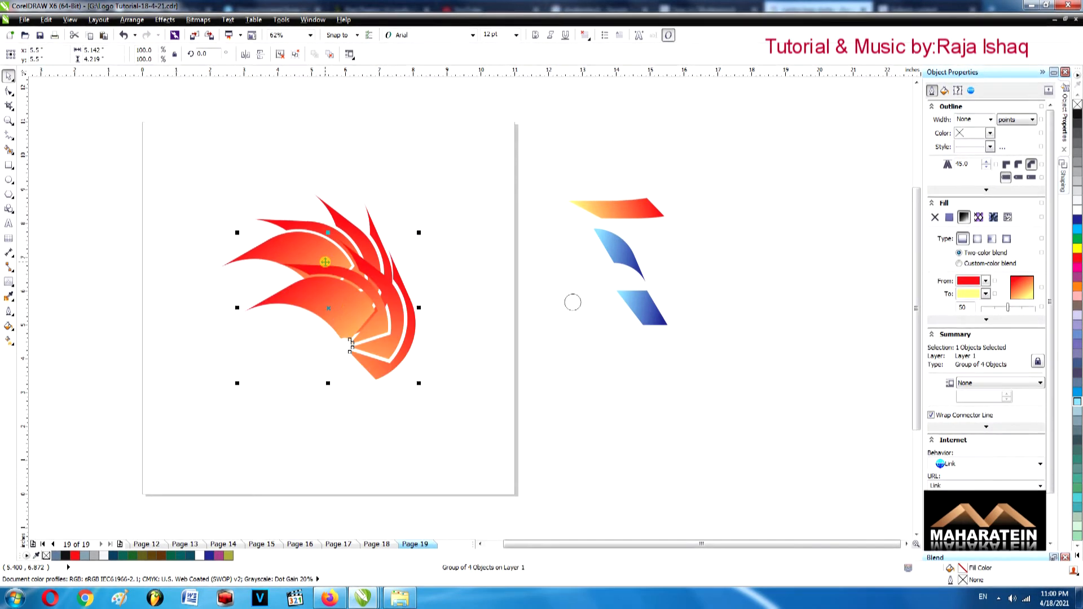
pyautogui.hotkey('ctrl', 'z')
# Select the gapped fan on page 19 and center it on the page.
pyautogui.moveTo(158, 186); pyautogui.dragTo(435, 389)
pyautogui.rightClick(344, 282)
pyautogui.click(361, 300)
pyautogui.press('p')
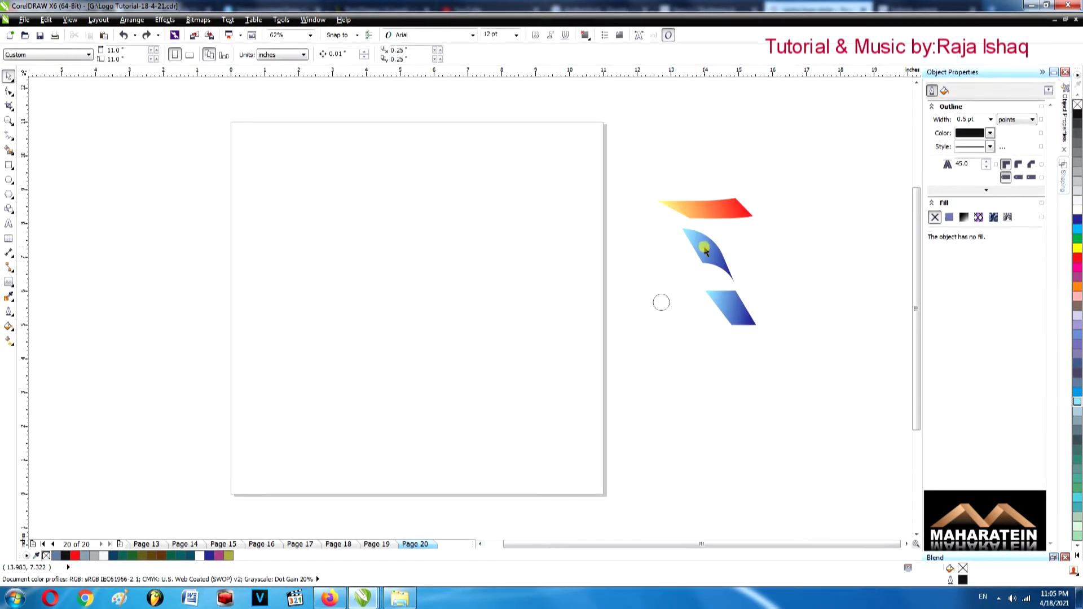
# Move the blue curved blade onto page 20, and place a horizontally mirrored copy of it to the lower right.
pyautogui.moveTo(704, 248); pyautogui.dragTo(380, 259)
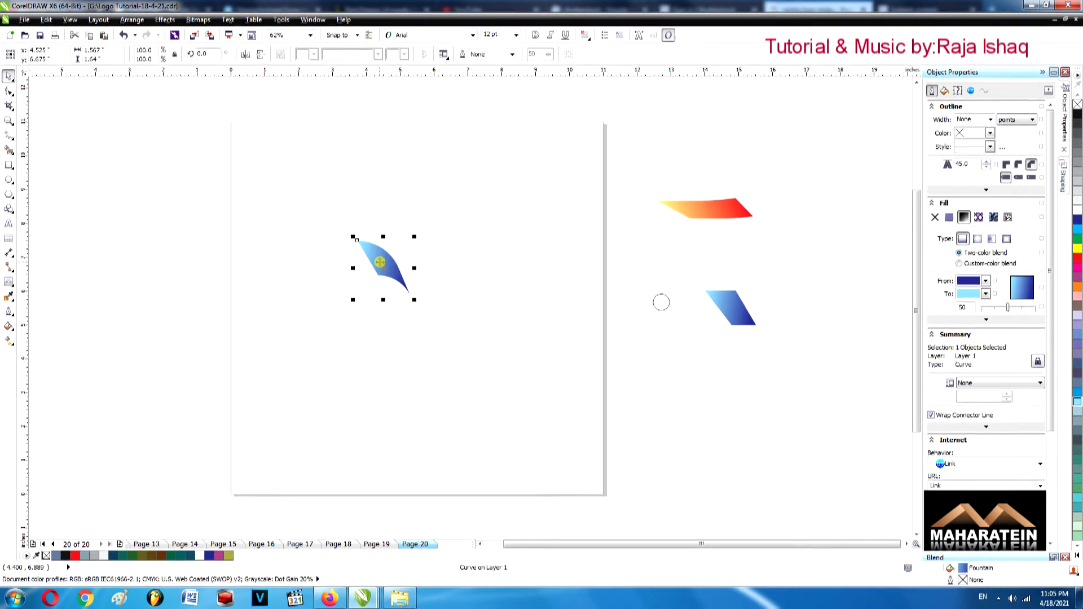
pyautogui.moveTo(385, 267); pyautogui.dragTo(416, 280)
pyautogui.rightClick(439, 278)
pyautogui.click(380, 332)
pyautogui.click(246, 54)
pyautogui.click(375, 258)
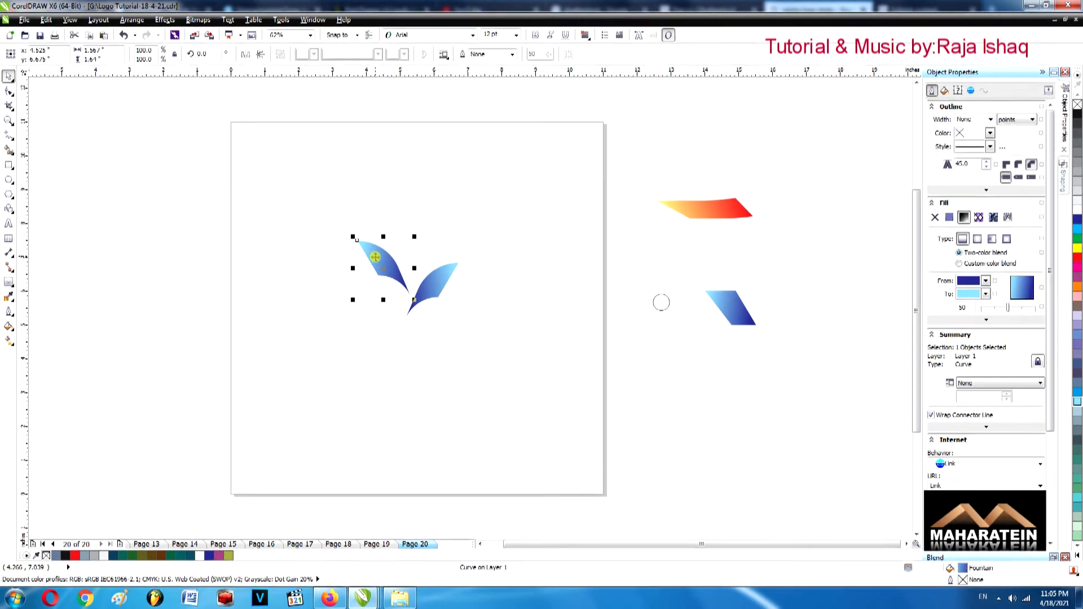
# Flip the selected blade vertically, fit it against the other with a thin gap as an S-shaped leaf, and group both.
pyautogui.click(261, 56)
pyautogui.moveTo(431, 287); pyautogui.dragTo(467, 269)
pyautogui.moveTo(358, 223); pyautogui.dragTo(530, 364)
pyautogui.moveTo(469, 283); pyautogui.dragTo(434, 278)
pyautogui.rightClick(433, 273)
pyautogui.click(456, 331)
# Try placing a horizontally mirrored duplicate of the leaf group above and to the left of the original.
pyautogui.rightClick(440, 270)
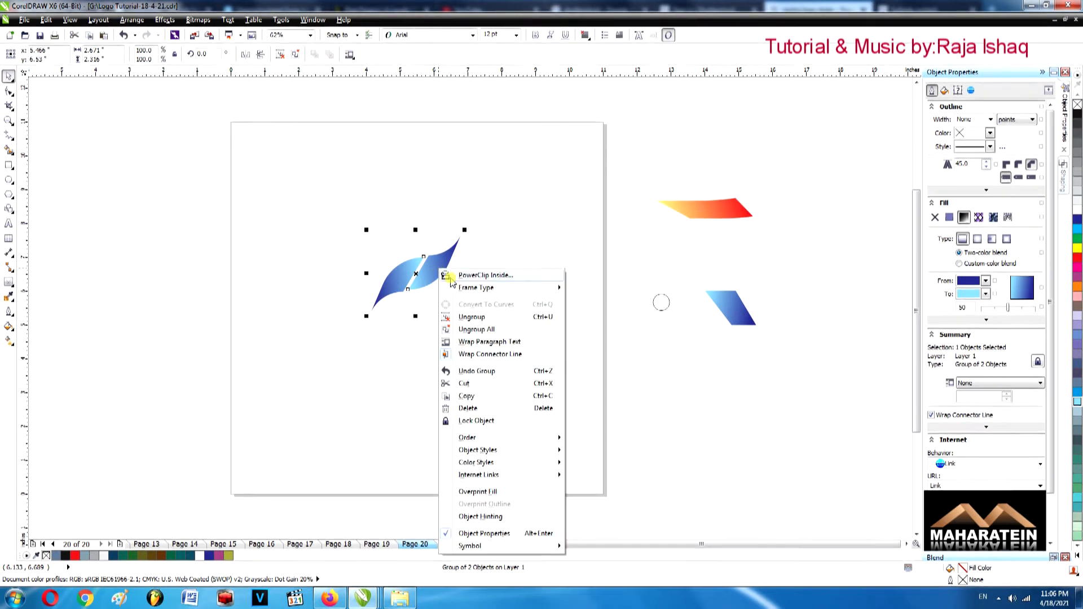
pyautogui.click(467, 396)
pyautogui.rightClick(485, 336)
pyautogui.click(501, 370)
pyautogui.moveTo(438, 266); pyautogui.dragTo(402, 248)
pyautogui.click(246, 54)
pyautogui.click(351, 188)
pyautogui.press('Escape')
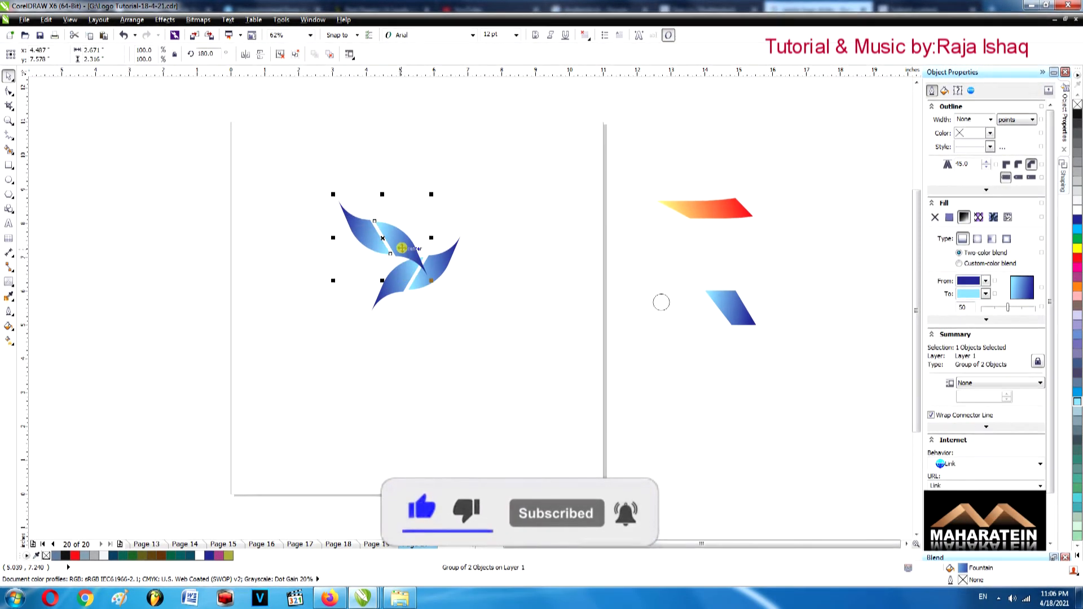
pyautogui.press('Escape')
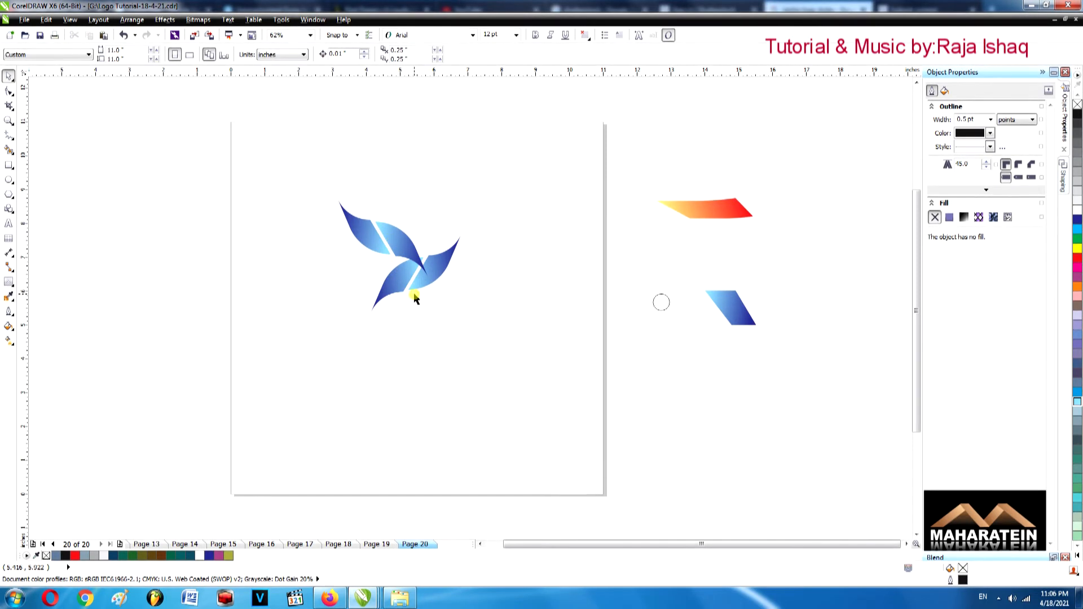
# Try repositioning the mirrored leaf duplicate, and undo everything back to the single leaf group.
pyautogui.click(409, 251)
pyautogui.click(411, 254)
pyautogui.moveTo(432, 237); pyautogui.dragTo(434, 273)
pyautogui.click(449, 318)
pyautogui.hotkey('ctrl', 'z')
pyautogui.click(476, 307)
pyautogui.hotkey('ctrl', 'z')
pyautogui.hotkey('ctrl', 'z')
pyautogui.hotkey('ctrl', 'z')
pyautogui.hotkey('ctrl', 'z')
pyautogui.hotkey('ctrl', 'z')
# Place a duplicate of the leaf group nested just below and left of the original, leaving a thin gap.
pyautogui.click(428, 344)
pyautogui.click(426, 280)
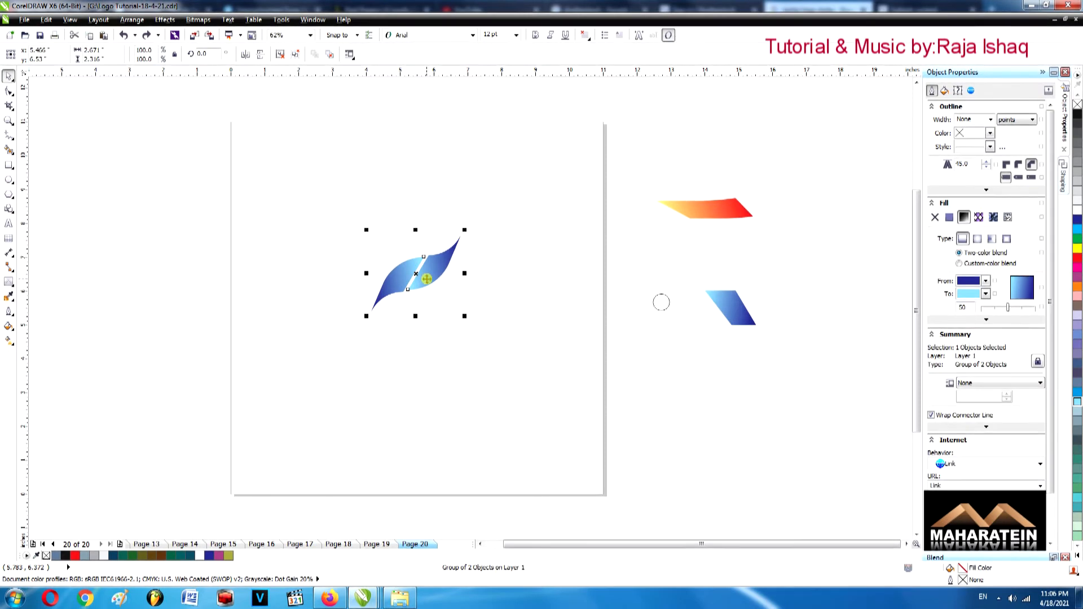
pyautogui.moveTo(427, 278); pyautogui.dragTo(417, 306)
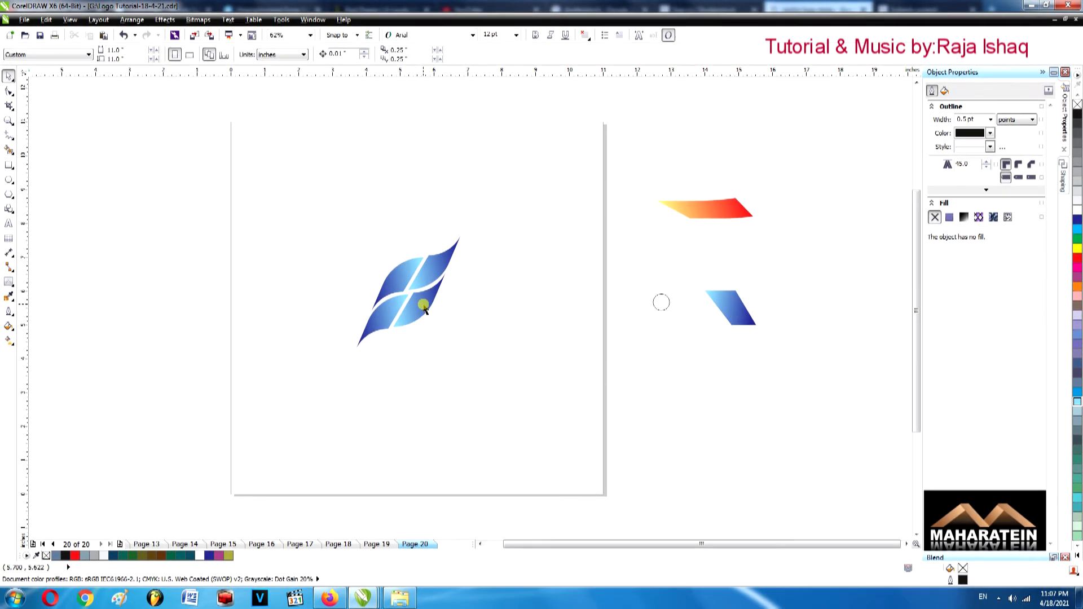
pyautogui.moveTo(425, 308)
pyautogui.mouseDown()
pyautogui.moveTo(427, 235)
pyautogui.moveTo(449, 225)
pyautogui.moveTo(411, 245)
pyautogui.moveTo(379, 293)
pyautogui.moveTo(437, 306)
pyautogui.moveTo(421, 305)
pyautogui.mouseUp()
pyautogui.click(443, 321)
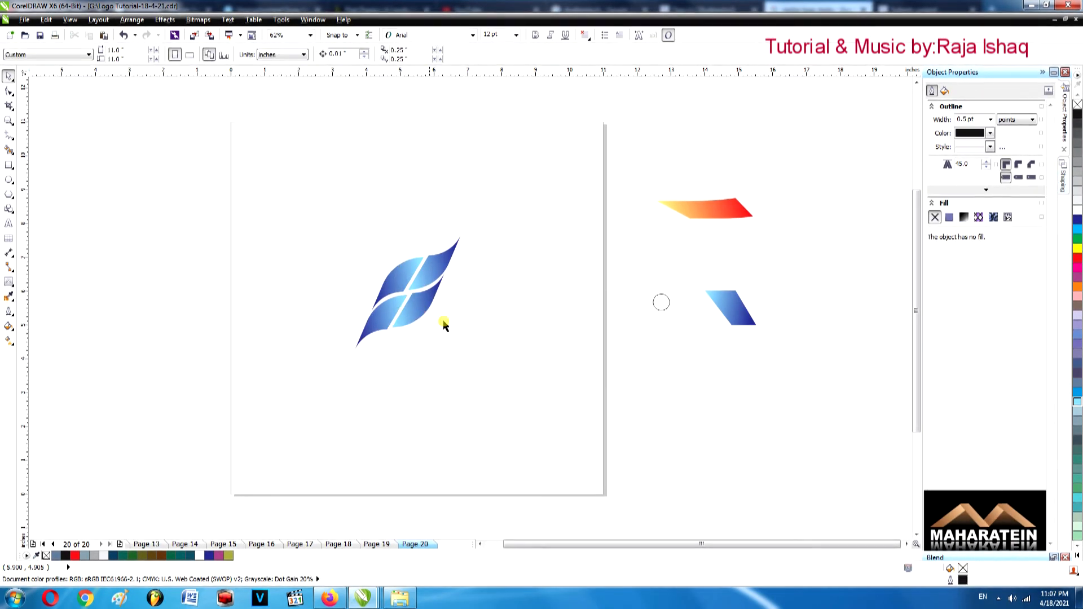
# Recolor the upper leaf group's two-color gradient to run from magenta to pale yellow.
pyautogui.moveTo(333, 218); pyautogui.dragTo(489, 371)
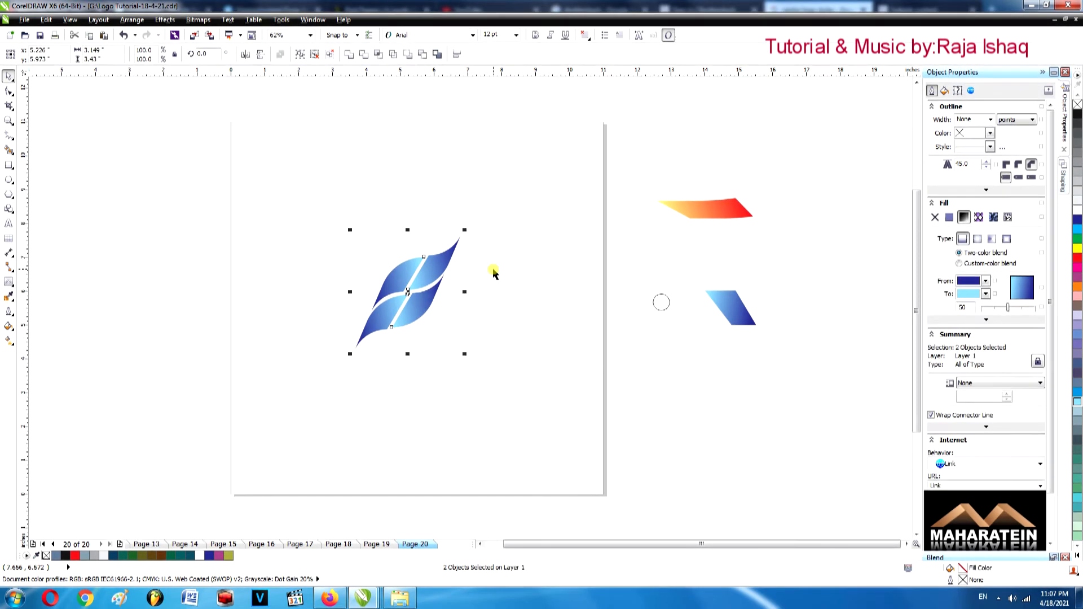
pyautogui.click(321, 214)
pyautogui.click(455, 266)
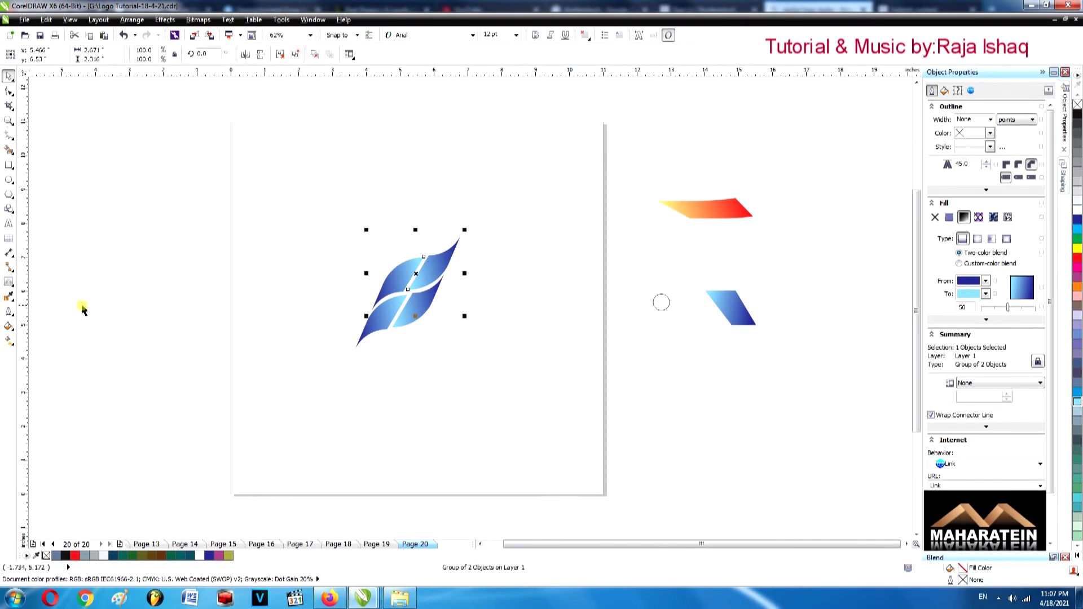
pyautogui.click(970, 276)
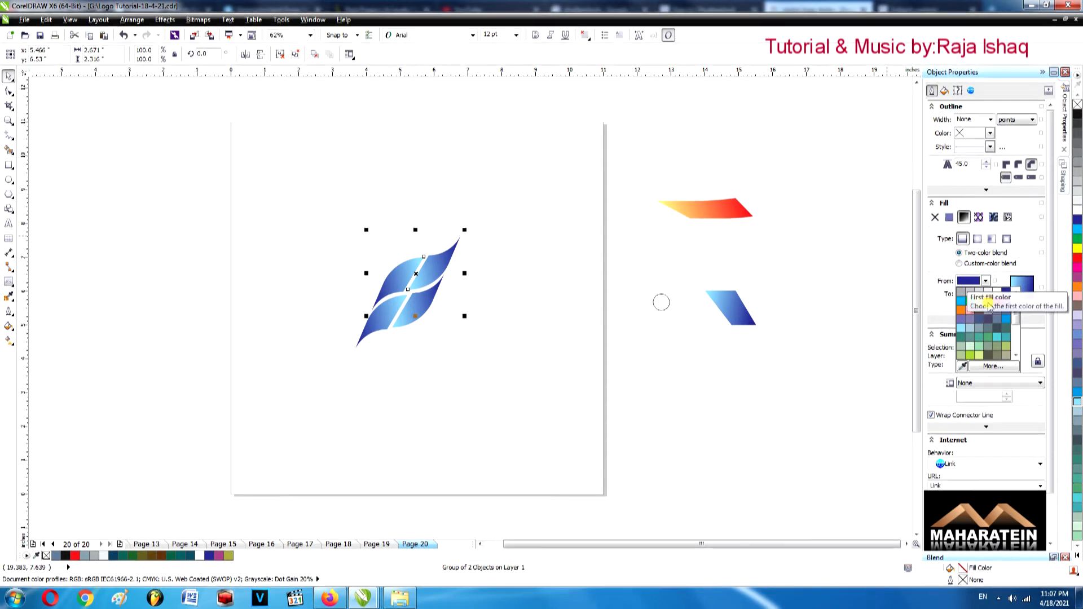
pyautogui.click(993, 303)
pyautogui.click(985, 293)
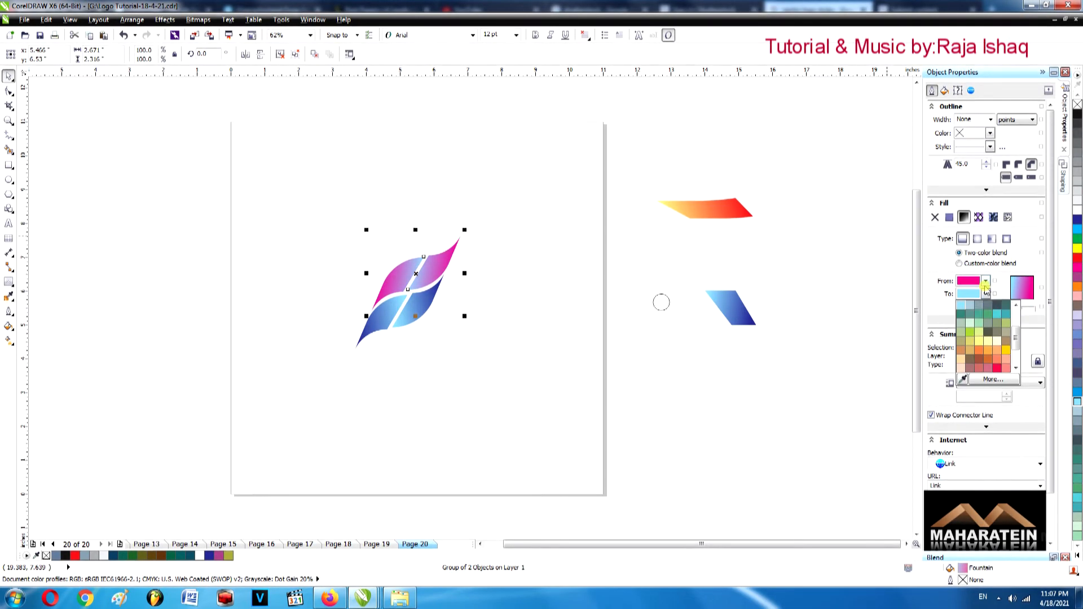
pyautogui.click(983, 344)
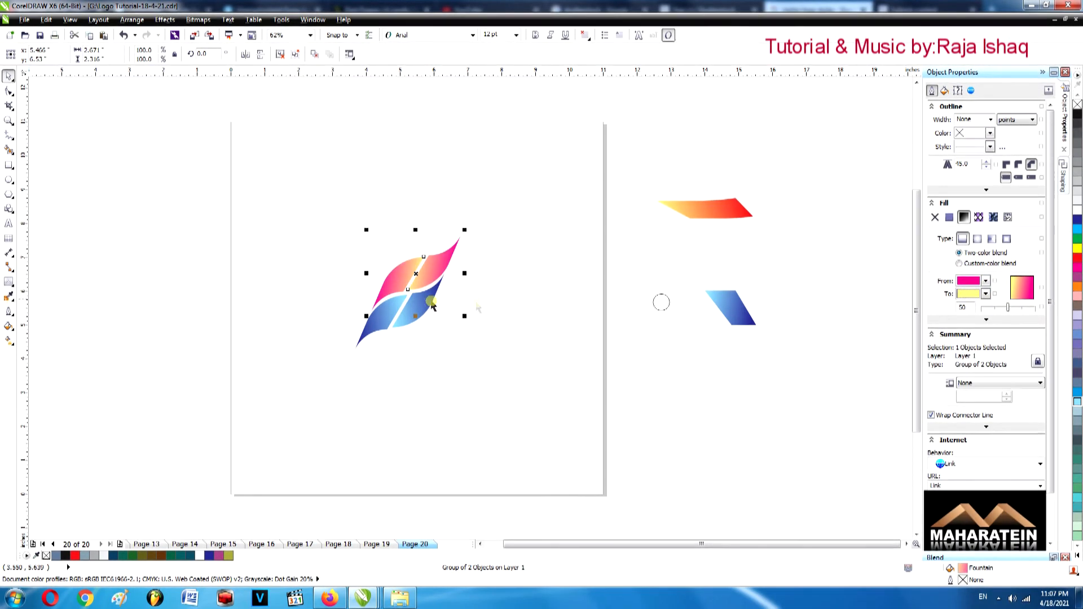
# Pull the pale yellow gradient ends on both halves of the upper leaf outward so the yellow softens.
pyautogui.press('g')
pyautogui.scroll(1, 442, 260)
pyautogui.moveTo(300, 245); pyautogui.dragTo(271, 241)
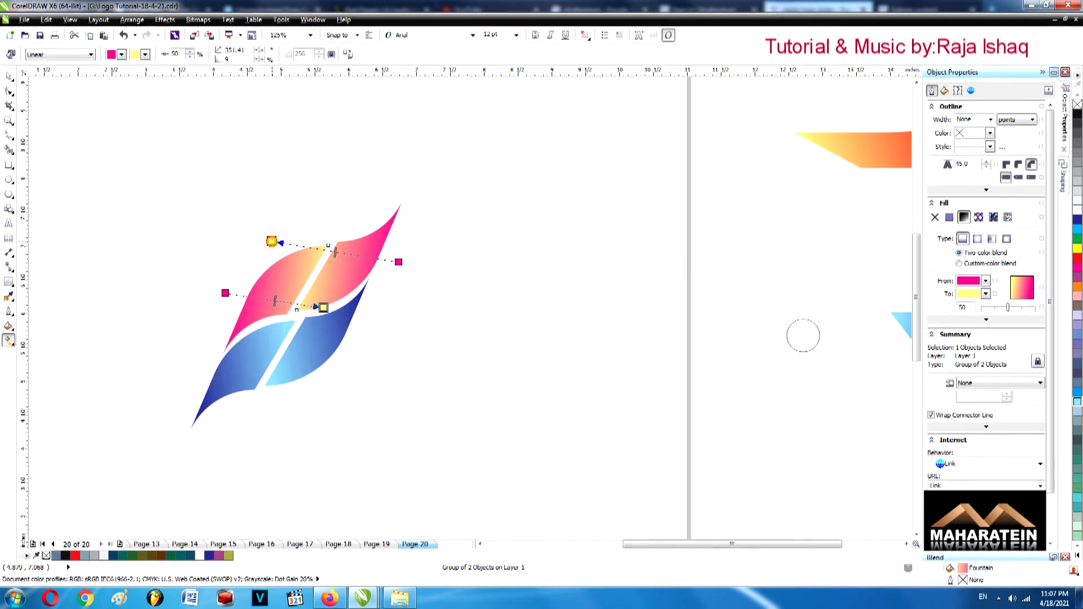
pyautogui.moveTo(332, 308); pyautogui.dragTo(370, 313)
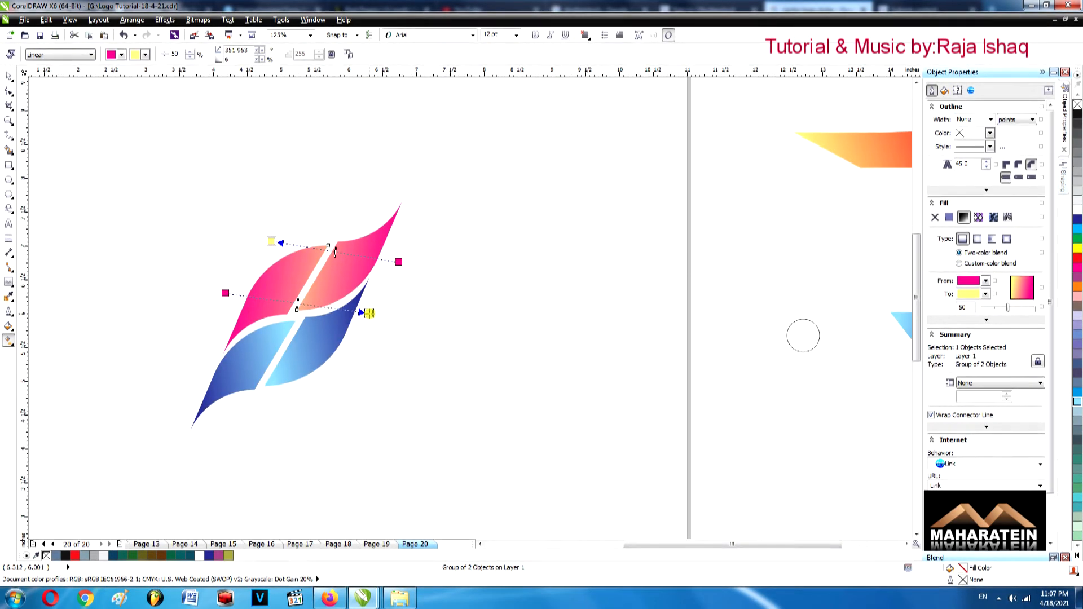
pyautogui.click(311, 345)
# Ungroup the upper leaf and set the gradient start color of its left half to dark green.
pyautogui.click(9, 78)
pyautogui.click(271, 259)
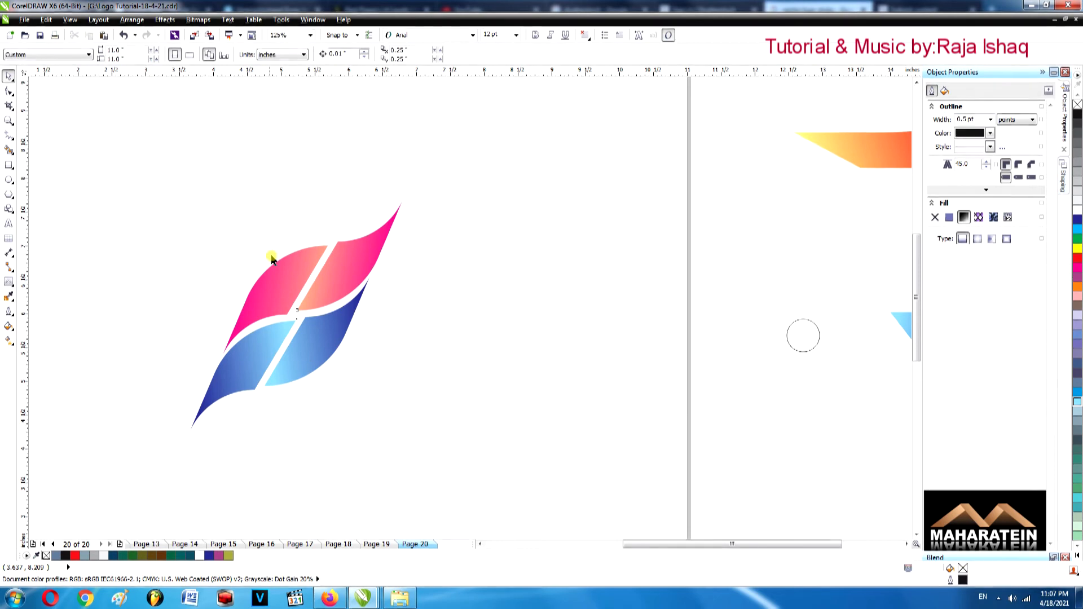
pyautogui.rightClick(273, 276)
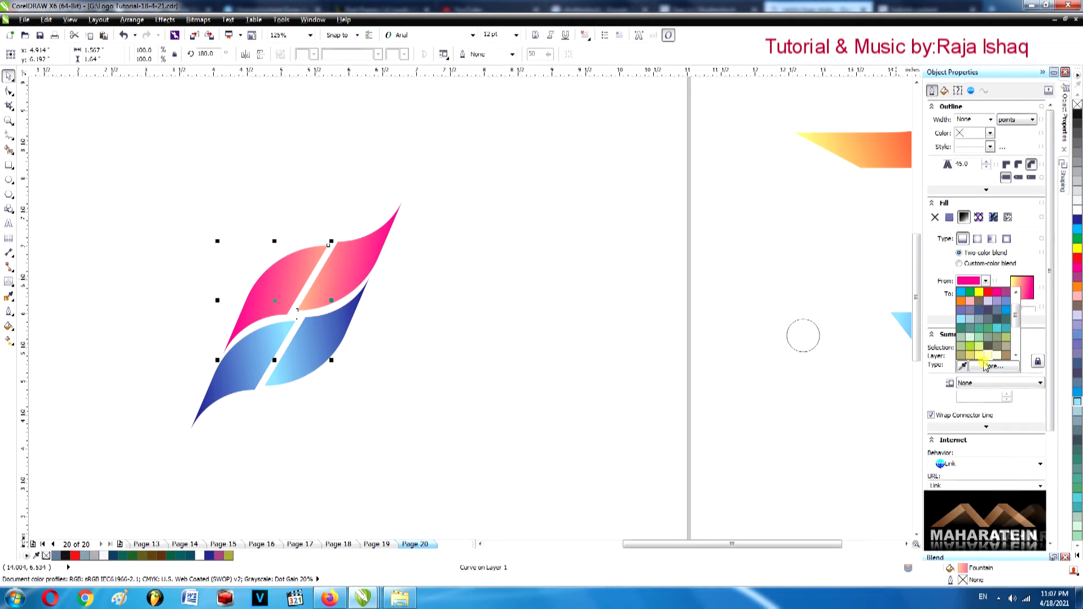
pyautogui.click(985, 366)
pyautogui.click(790, 286)
pyautogui.click(899, 405)
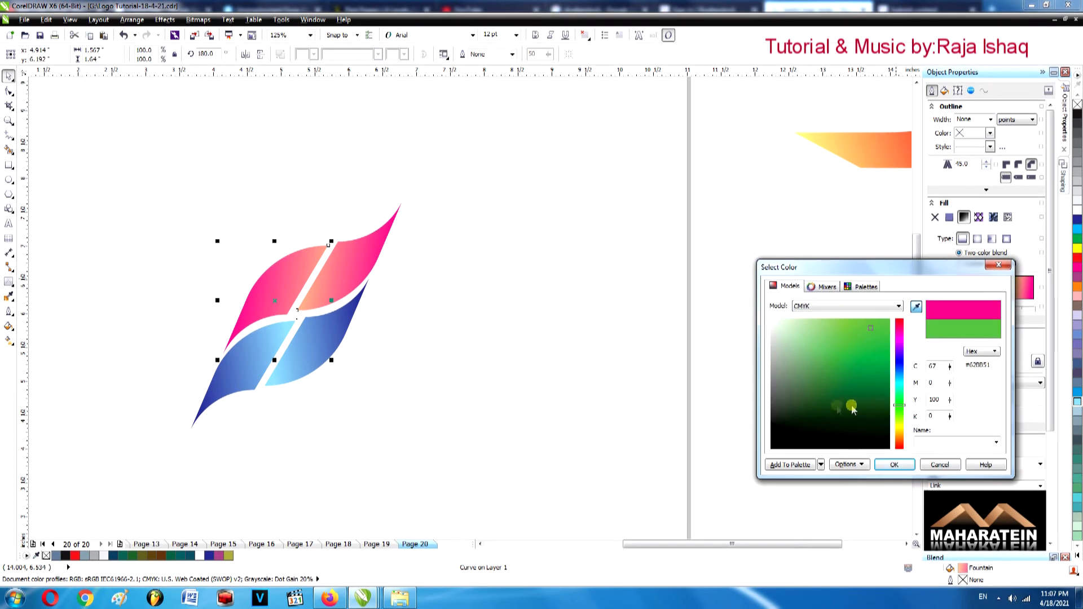
pyautogui.click(894, 464)
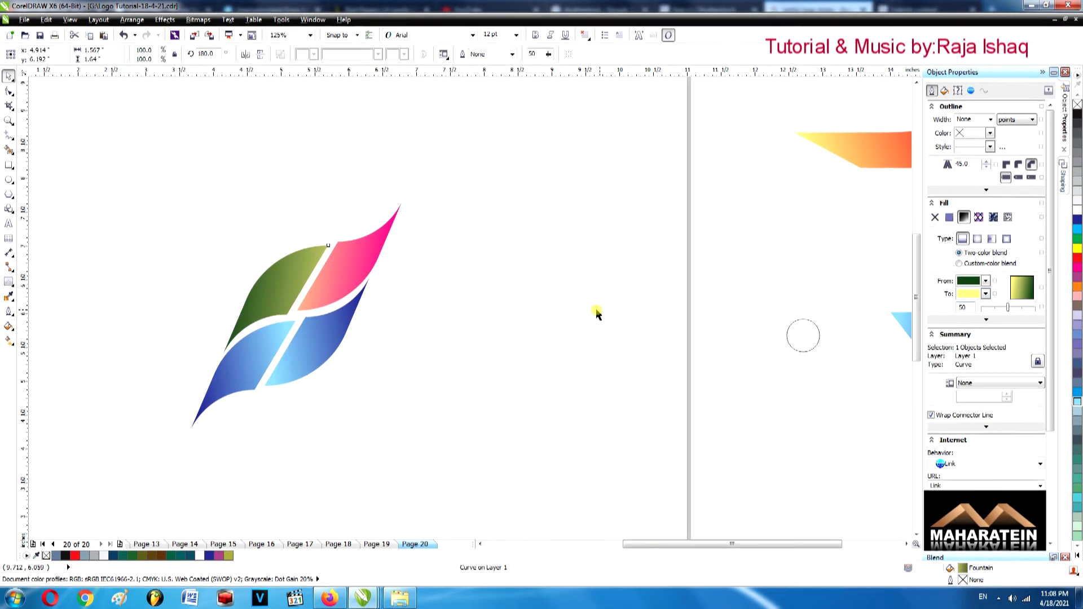
# Ungroup the lower leaf and recolor its right half's gradient from purple (C83 M95 Y0 K0) to light purple.
pyautogui.rightClick(315, 344)
pyautogui.click(350, 140)
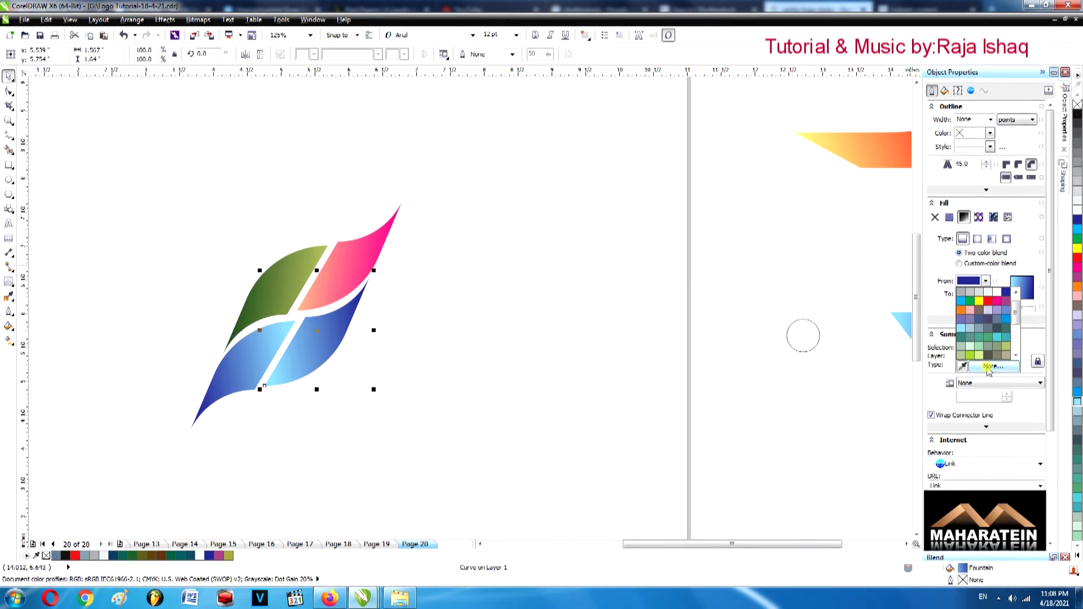
pyautogui.click(987, 367)
pyautogui.click(789, 286)
pyautogui.moveTo(900, 366); pyautogui.dragTo(900, 355)
pyautogui.click(849, 364)
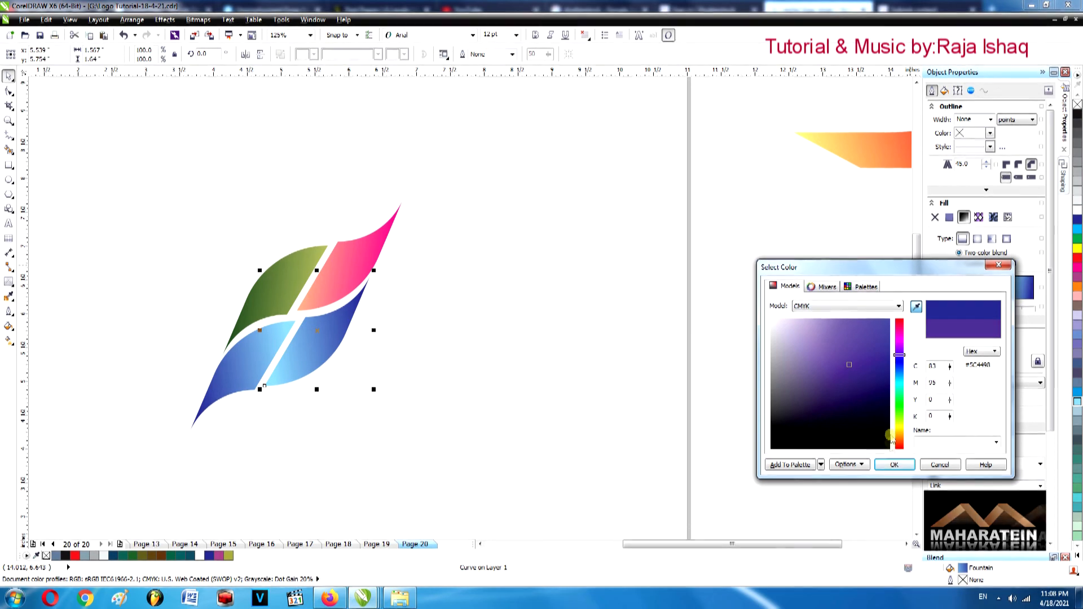
pyautogui.click(893, 463)
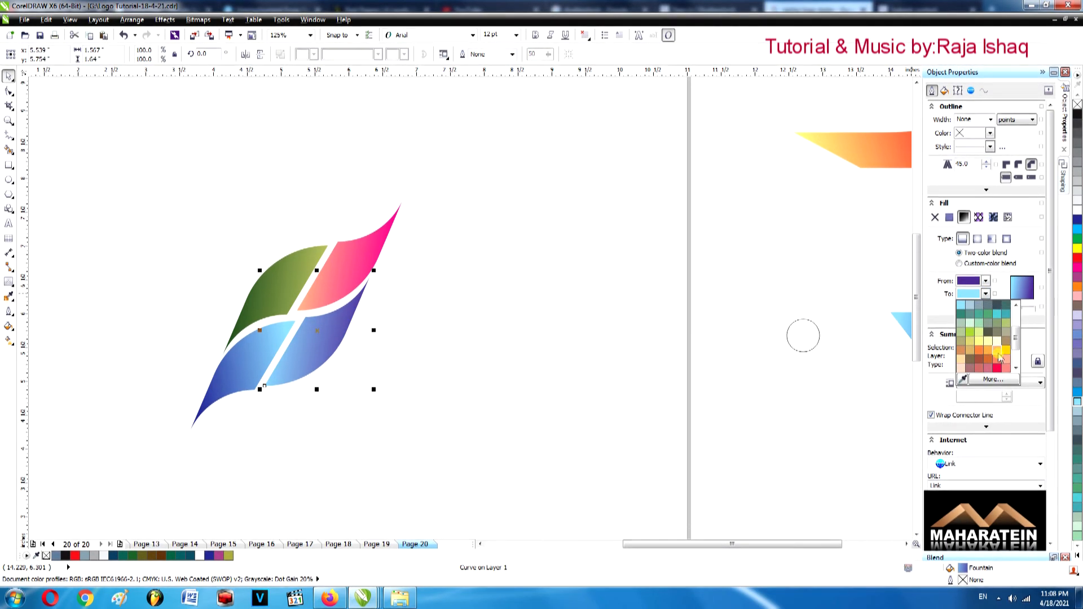
pyautogui.click(999, 355)
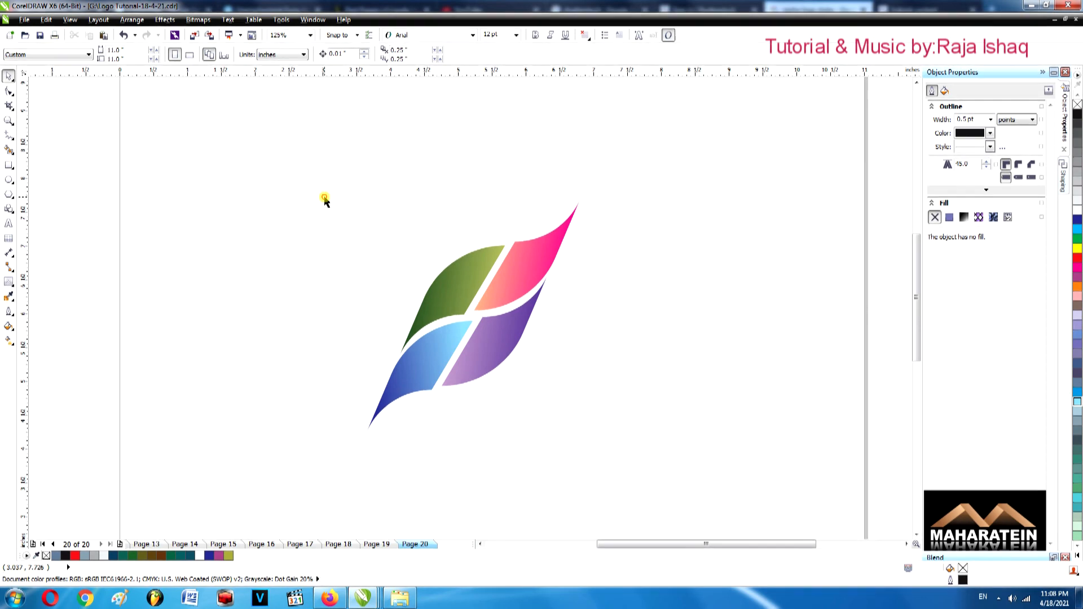
# Select all four leaf pieces, stretch them wider, and enlarge them from the upper-right and lower-left corners.
pyautogui.scroll(-2, 326, 230)
pyautogui.moveTo(249, 204); pyautogui.dragTo(408, 339)
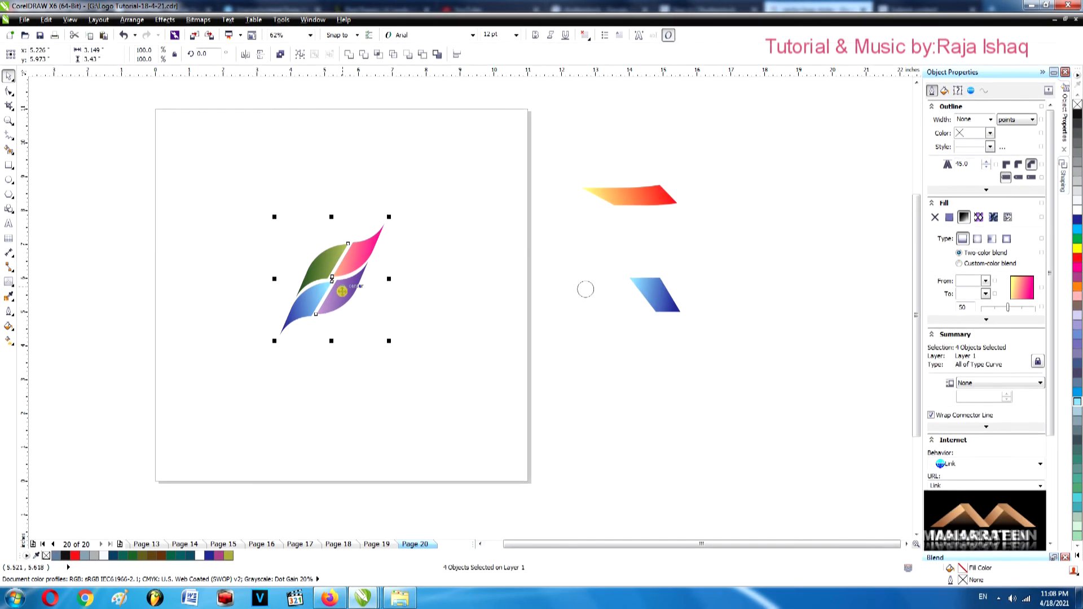
pyautogui.moveTo(389, 279); pyautogui.dragTo(413, 277)
pyautogui.click(261, 220)
pyautogui.moveTo(235, 198); pyautogui.dragTo(452, 392)
pyautogui.moveTo(423, 215); pyautogui.dragTo(450, 193)
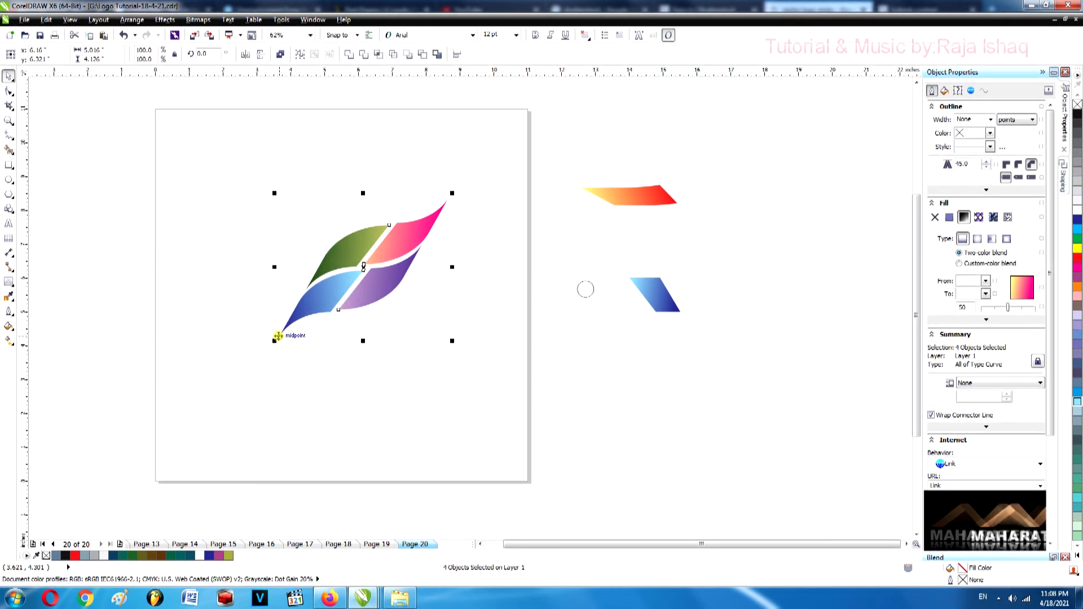
pyautogui.moveTo(276, 340); pyautogui.dragTo(255, 352)
# Group the four colored leaf pieces into one object and deselect it.
pyautogui.rightClick(383, 299)
pyautogui.click(398, 342)
pyautogui.click(395, 351)
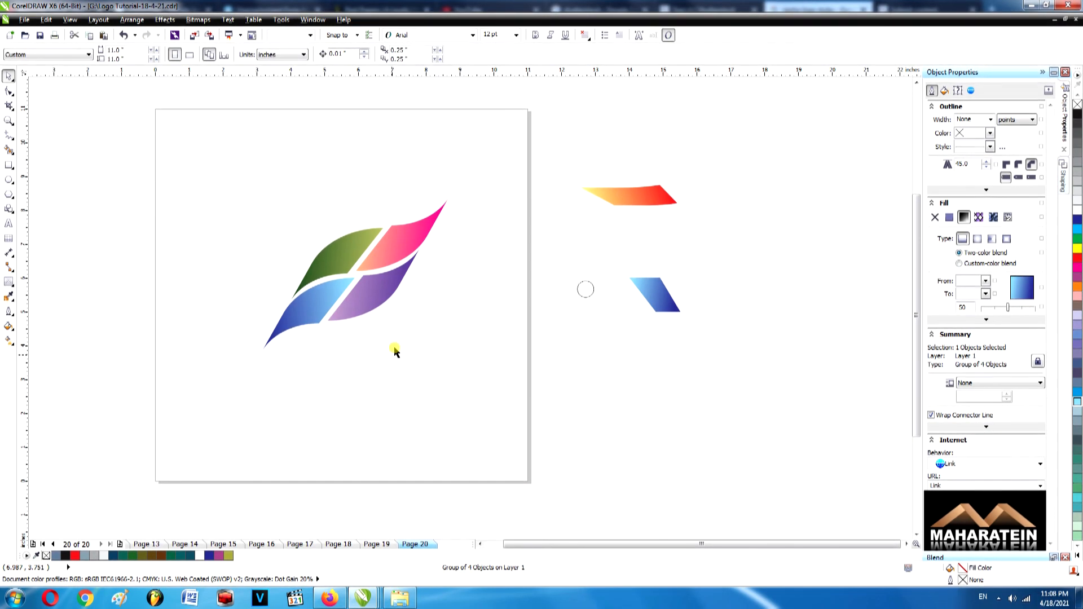